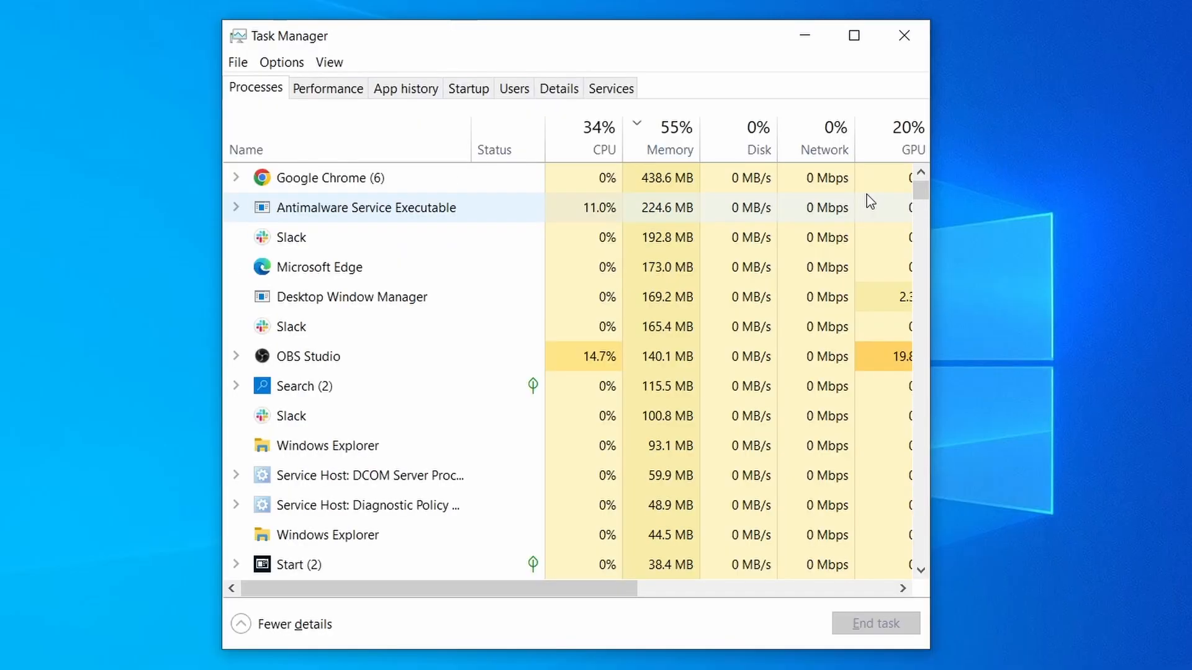
Sort the running processes in Task Manager by CPU usage and by memory usage
{"action": "left_click", "coordinate": [574, 146]}
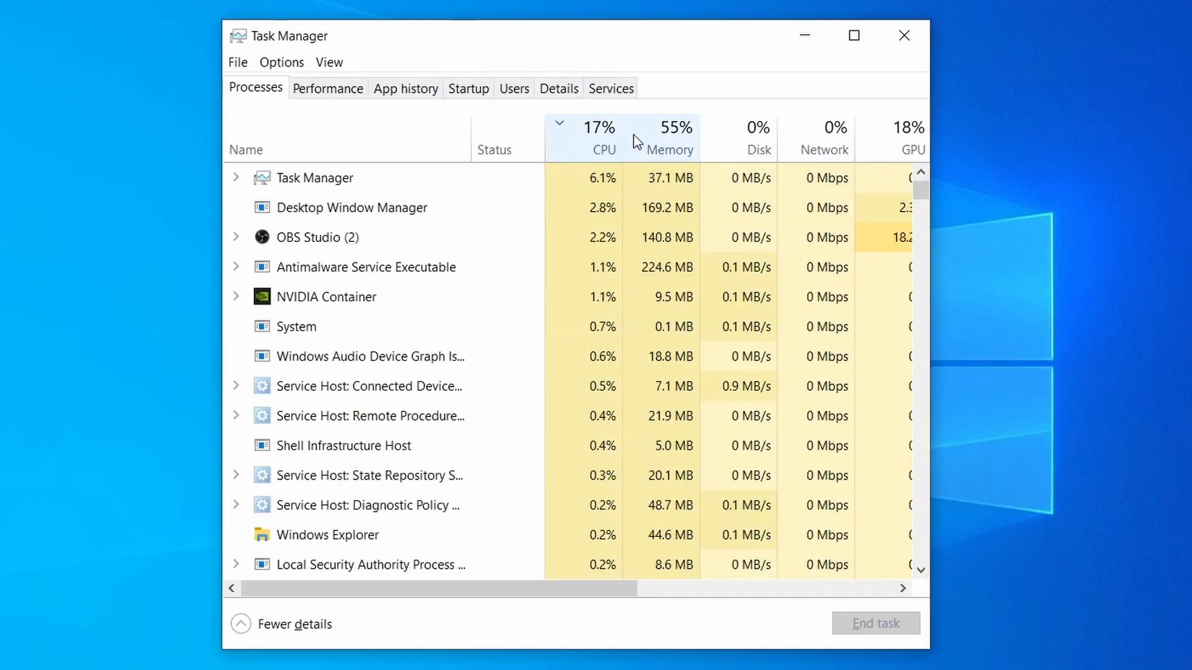
{"action": "left_click", "coordinate": [676, 137]}
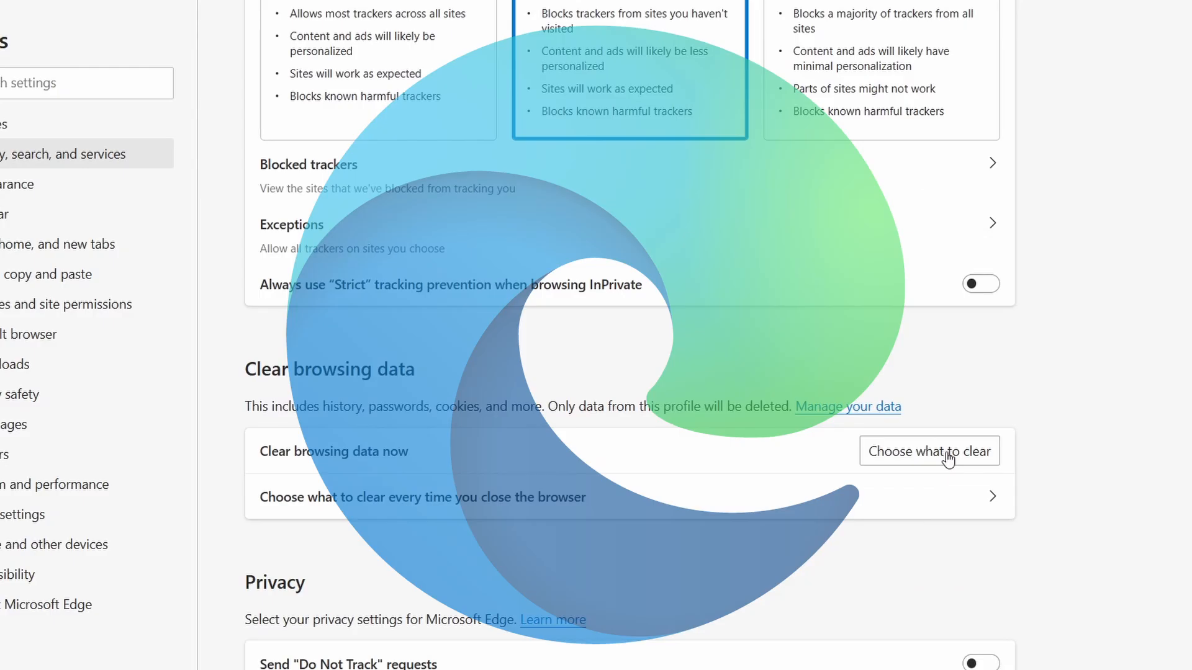
Open the choice of browsing data to clear in Edge, and check the alternative search engines in Firefox's settings
{"action": "left_click", "coordinate": [955, 453]}
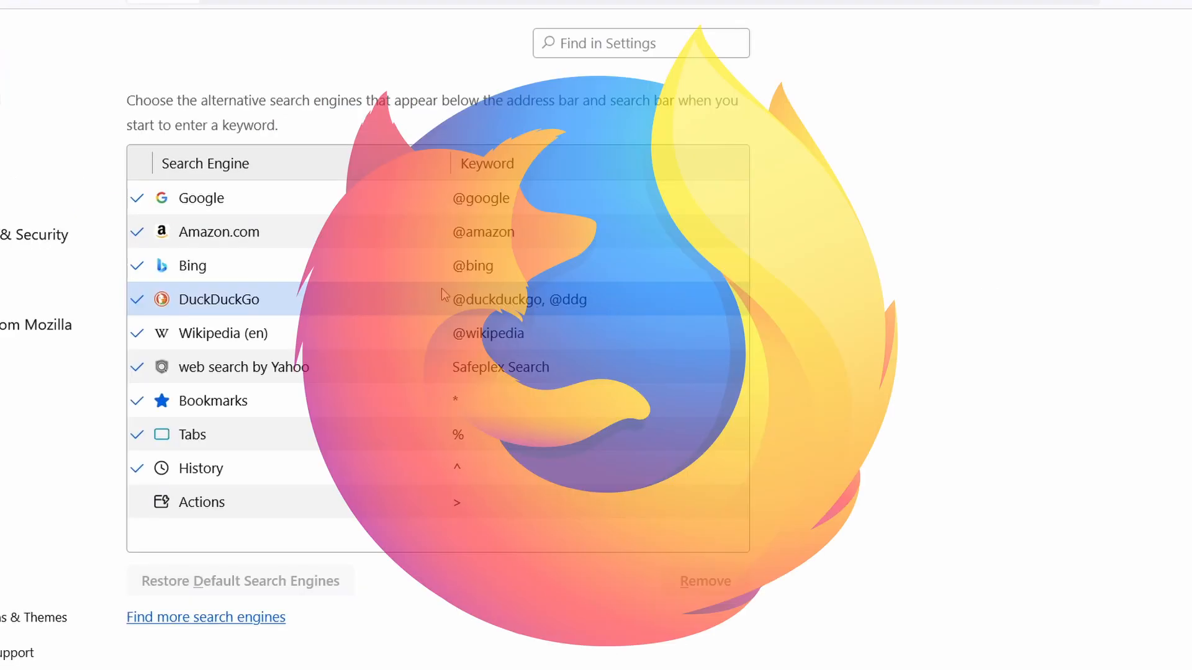
{"action": "left_click", "coordinate": [338, 273]}
{"action": "left_click", "coordinate": [336, 300]}
{"action": "left_click", "coordinate": [337, 334]}
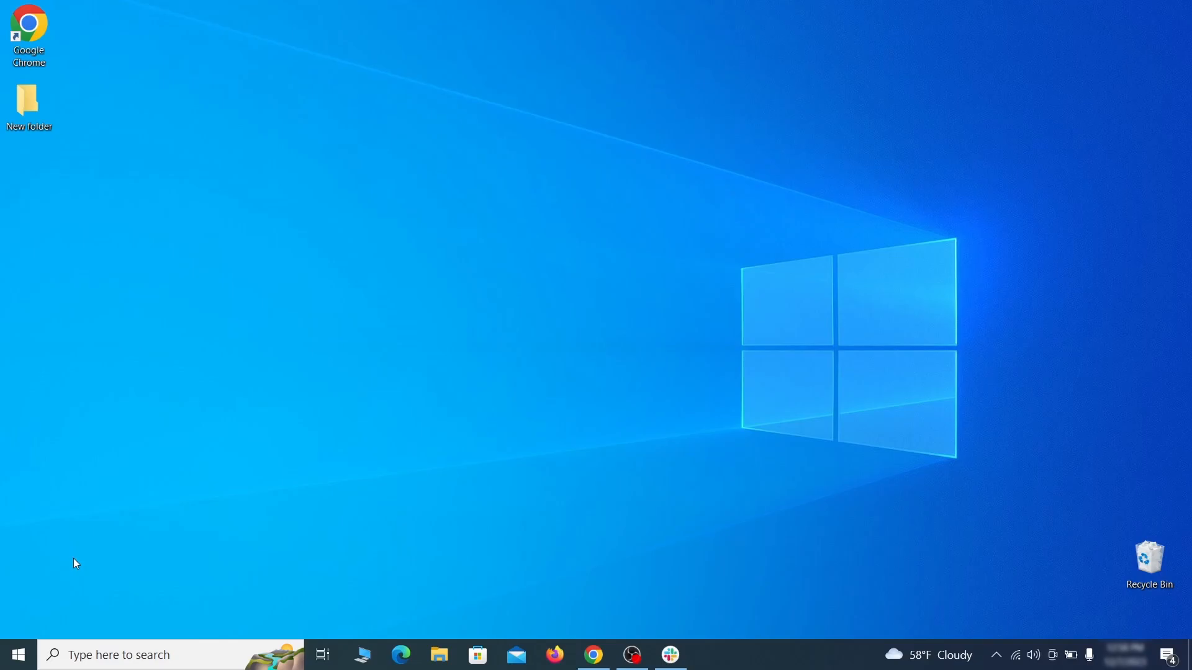
Open the Recovery page of the Windows 10 Update & Security settings and restart into Advanced startup
{"action": "left_click", "coordinate": [17, 653]}
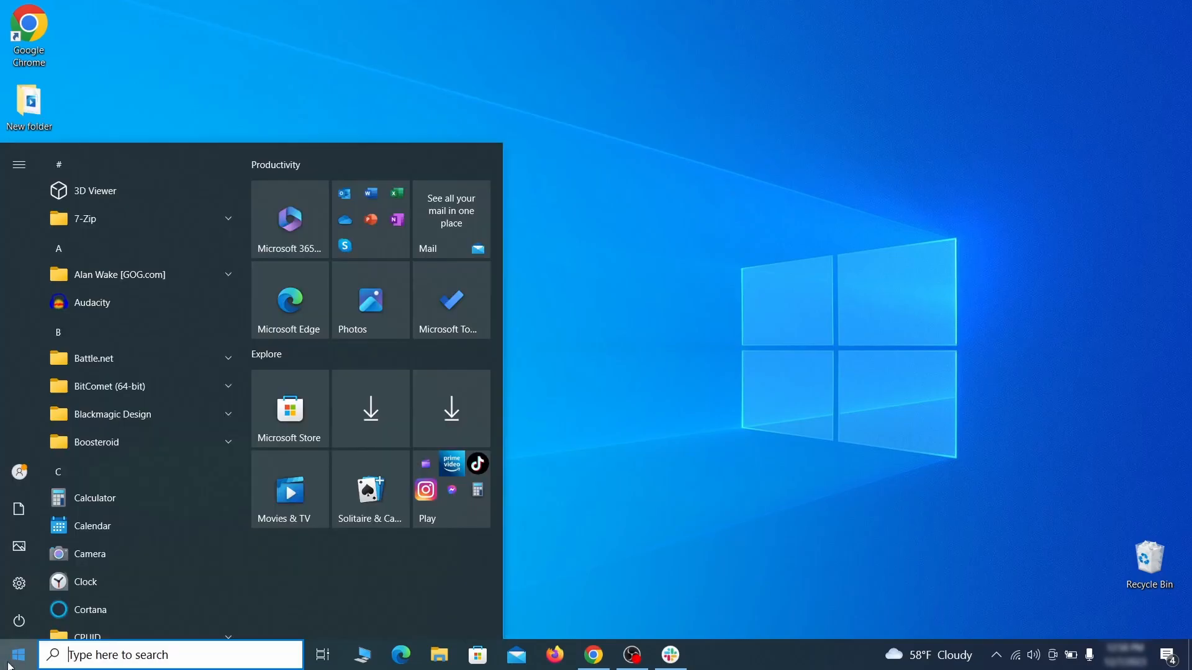
{"action": "left_click", "coordinate": [19, 587]}
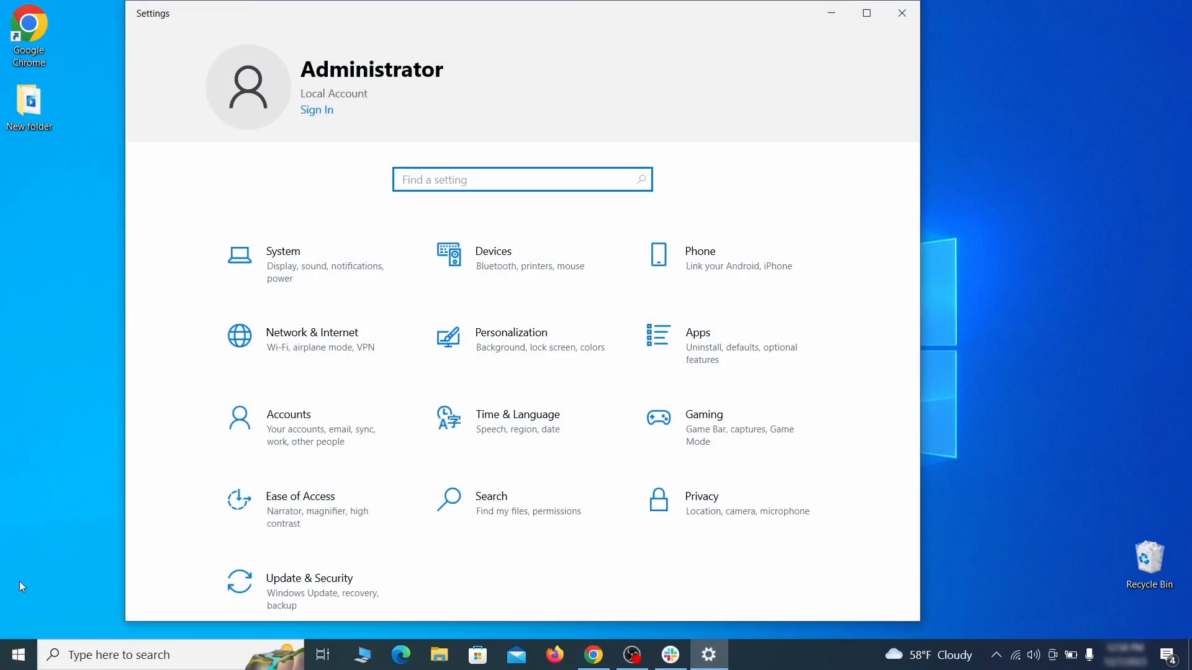
{"action": "left_click", "coordinate": [349, 584]}
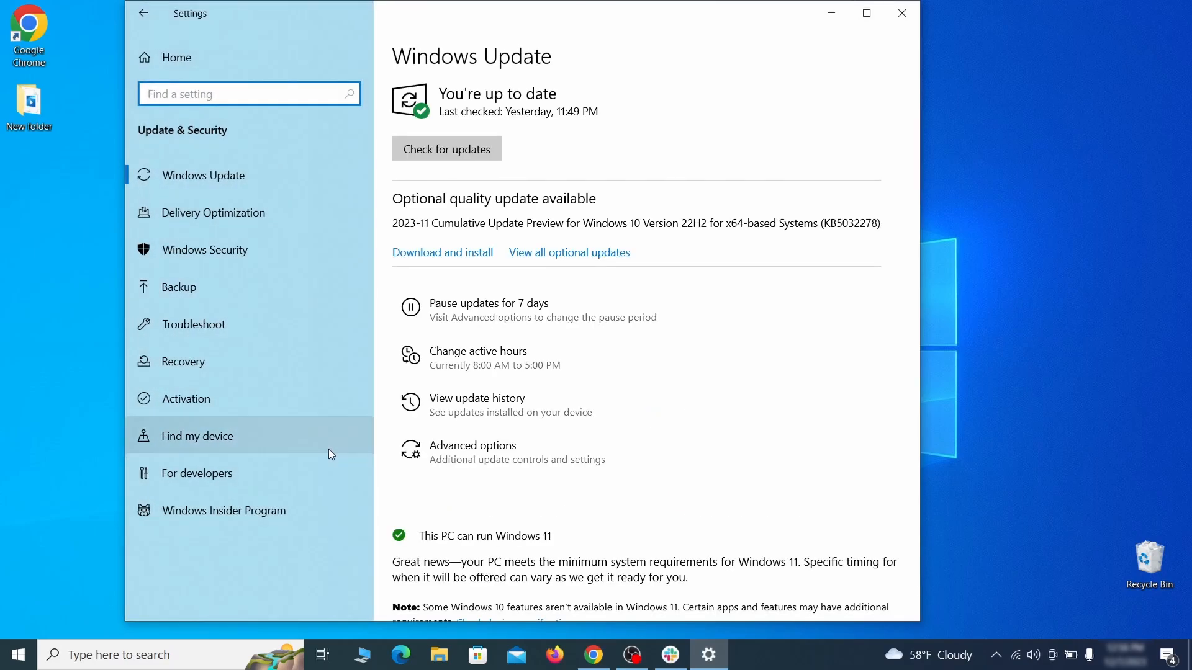
{"action": "left_click", "coordinate": [289, 366]}
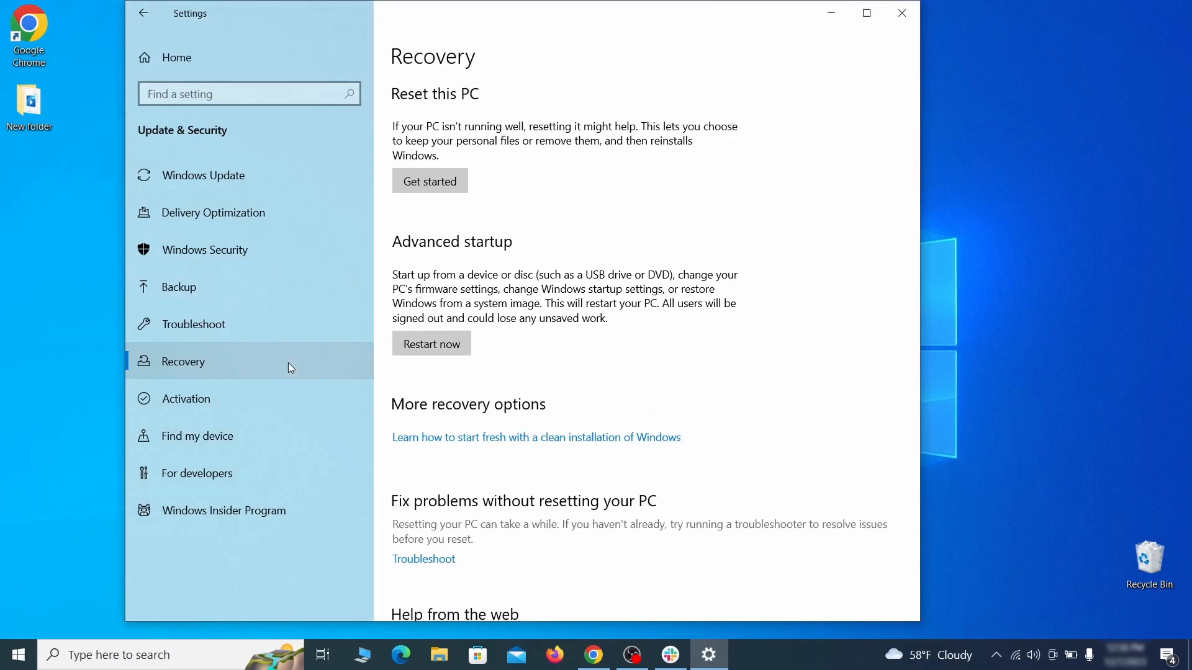
{"action": "left_click", "coordinate": [467, 353]}
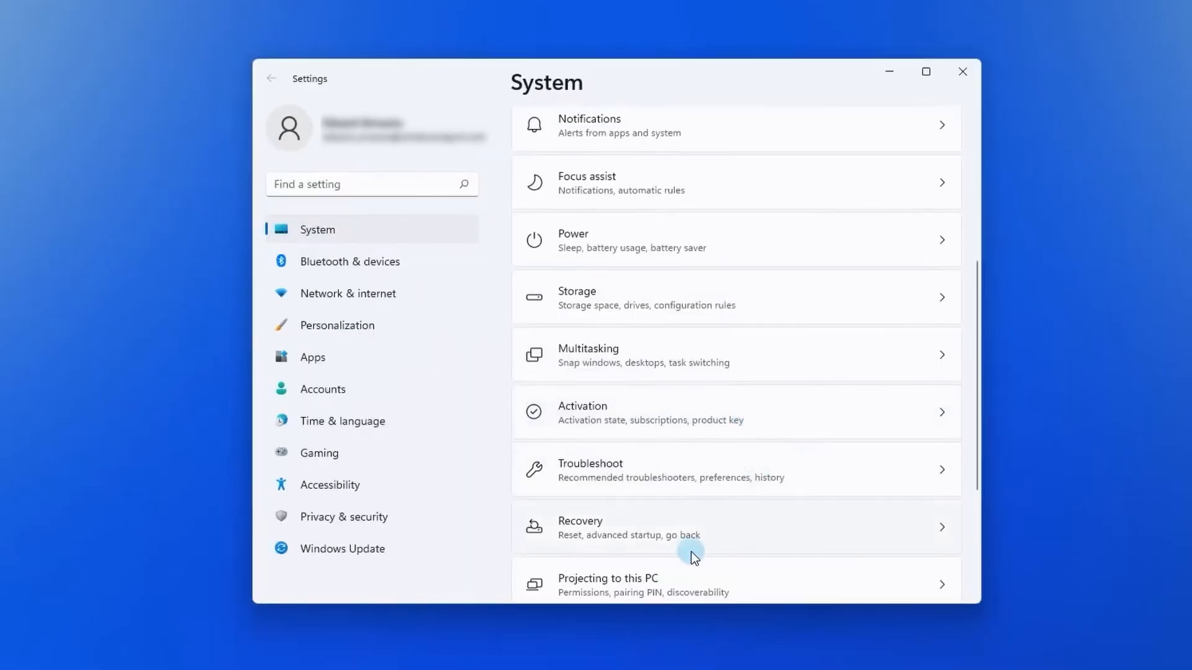
Open the Recovery page of the Windows 11 System settings and restart into Advanced startup
{"action": "left_click", "coordinate": [674, 528]}
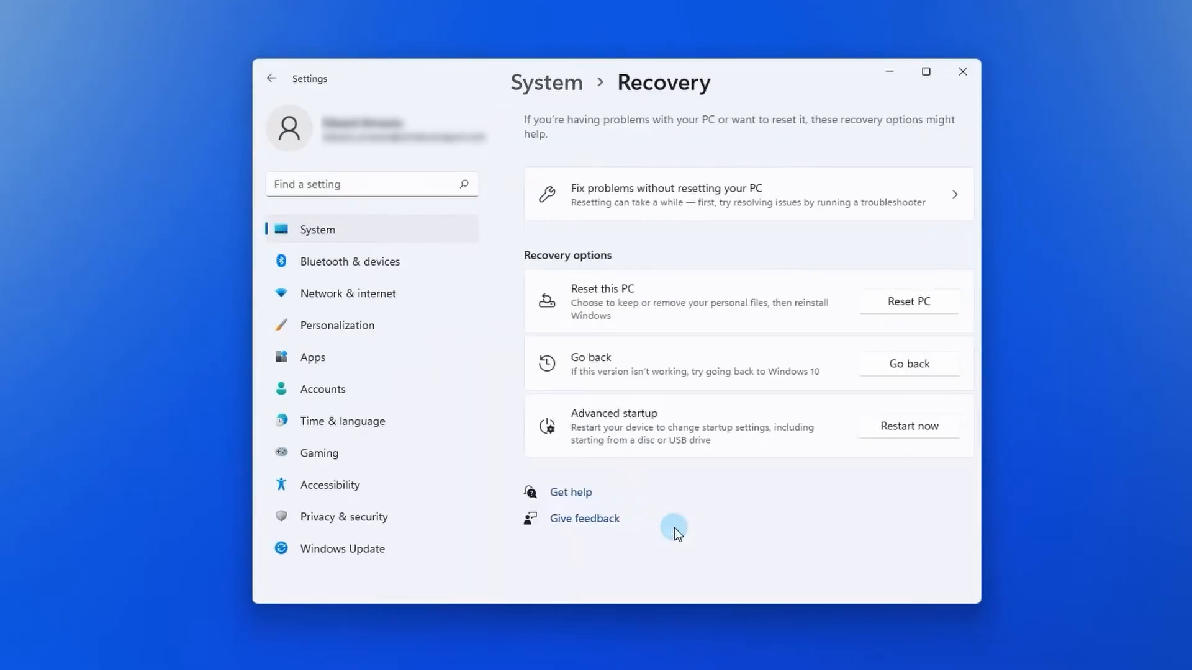
{"action": "left_click", "coordinate": [880, 433]}
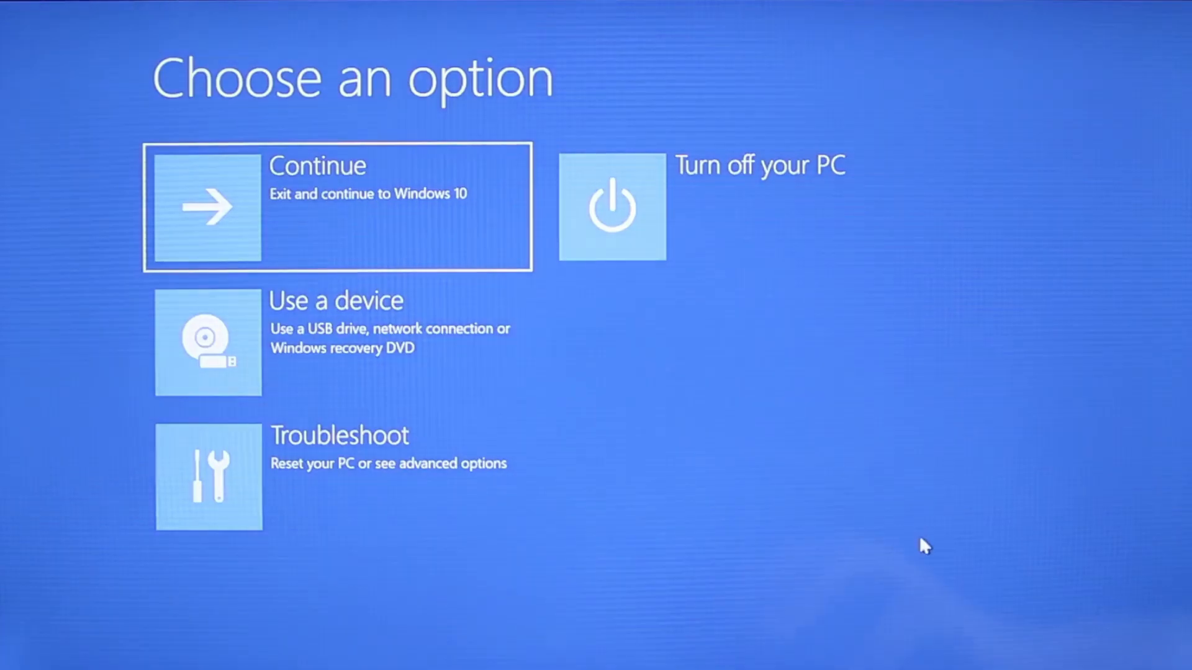
Go through Troubleshoot and the additional advanced recovery options to Start-up Settings, and restart the PC from there
{"action": "left_click", "coordinate": [371, 498]}
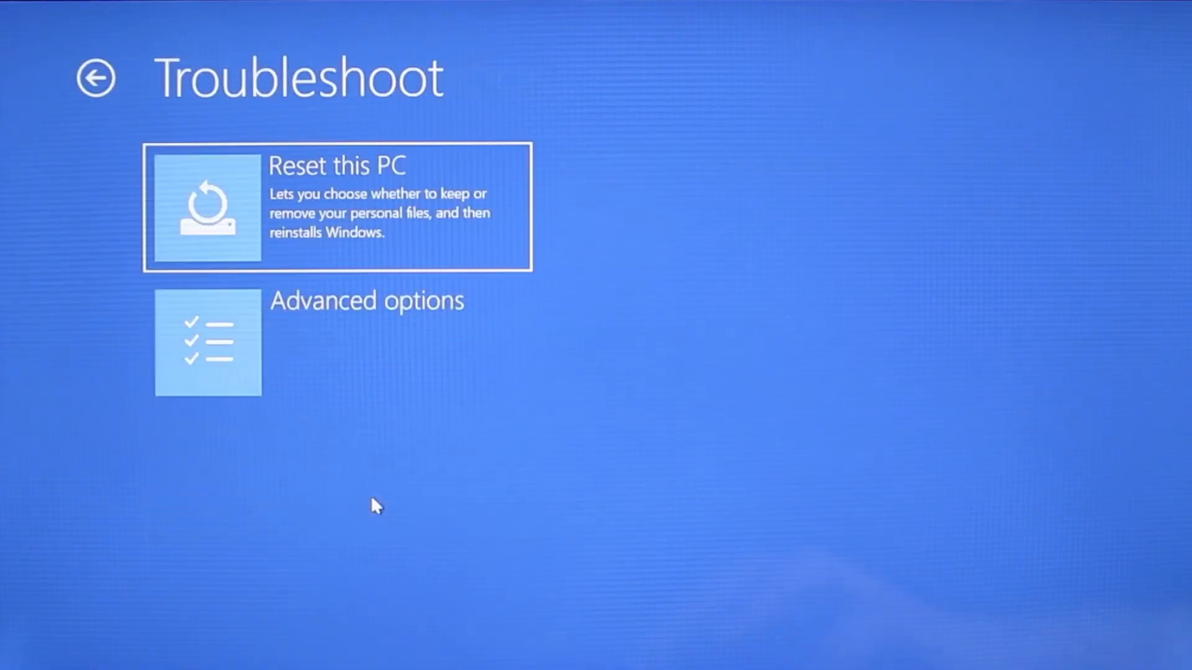
{"action": "left_click", "coordinate": [374, 347]}
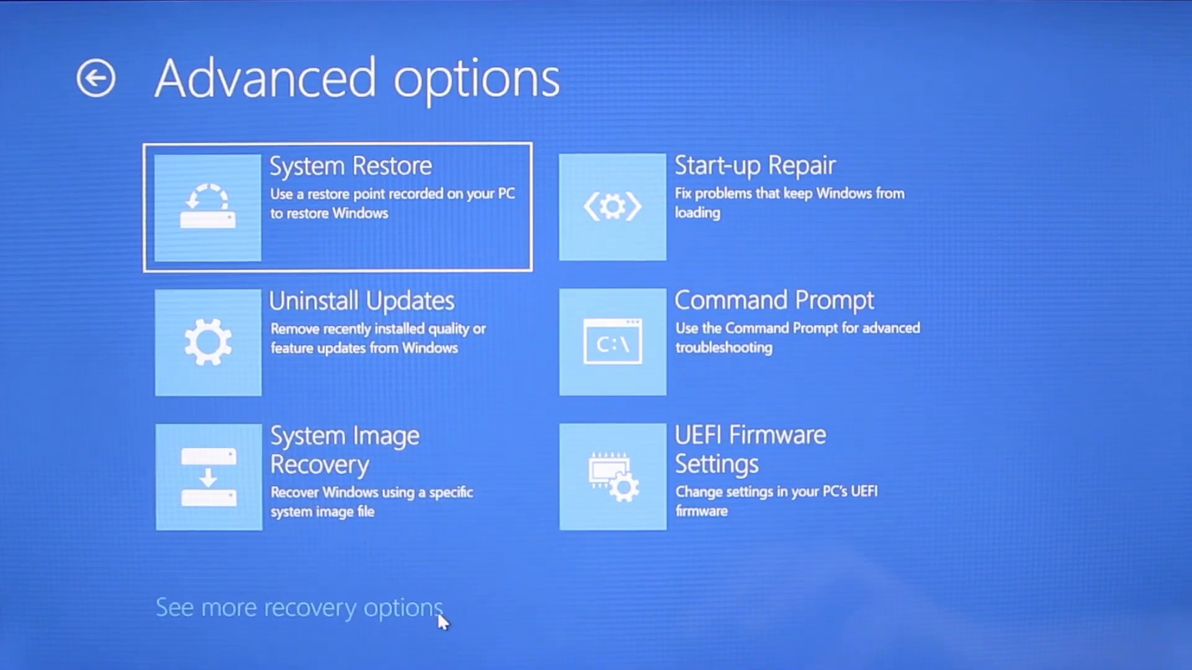
{"action": "left_click", "coordinate": [437, 612]}
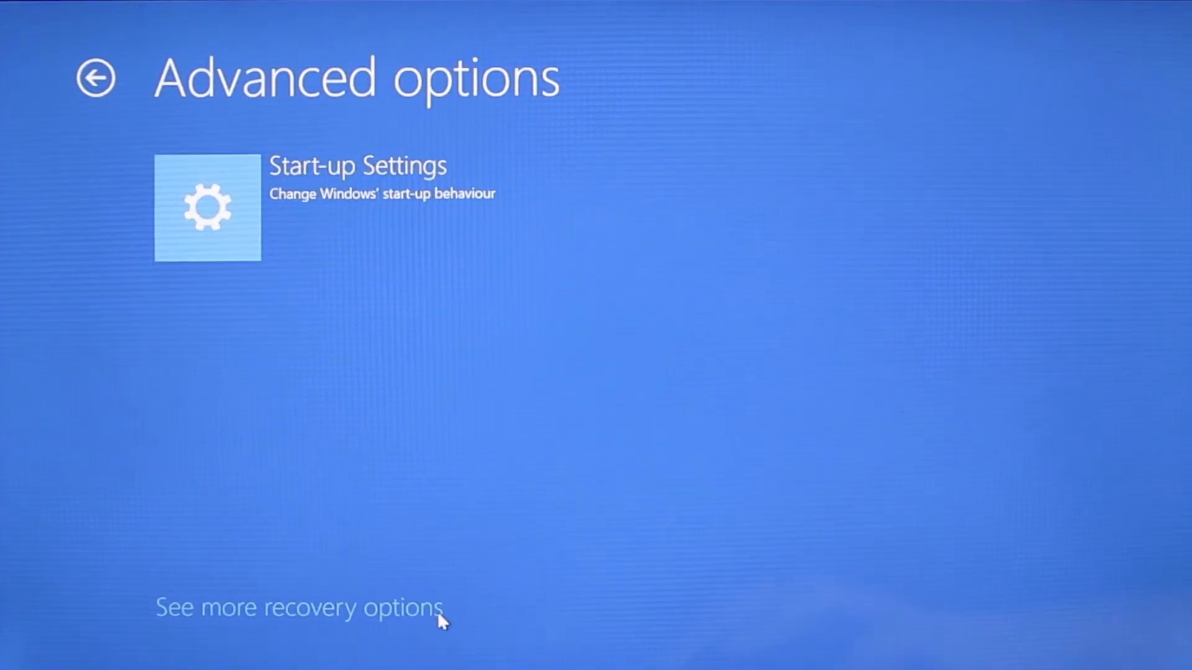
{"action": "left_click", "coordinate": [322, 189]}
{"action": "left_click", "coordinate": [824, 428]}
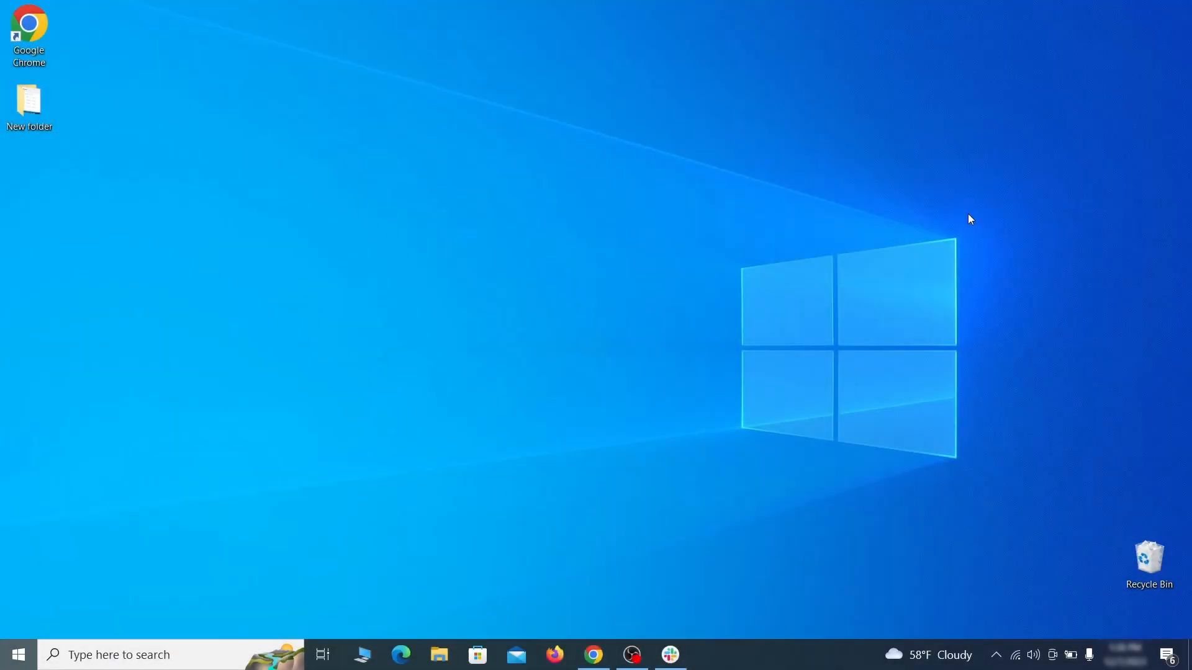
Open the Apps & features settings and sort the installed apps by install date
{"action": "key", "text": "super"}
{"action": "type", "text": "apps &"}
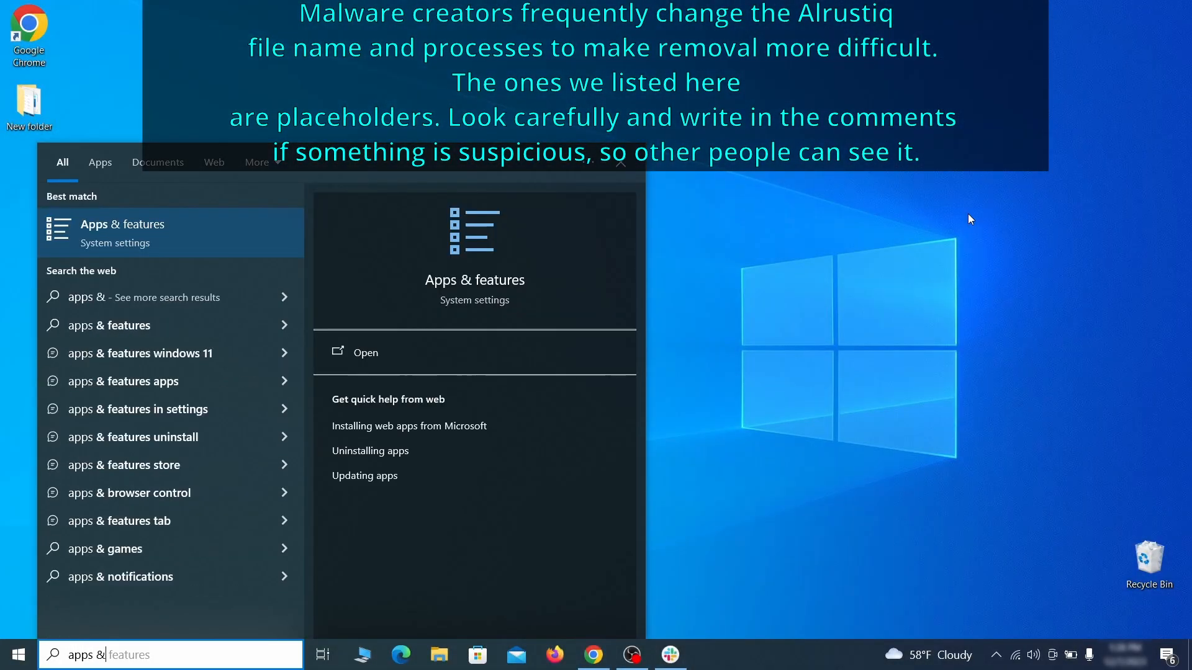
{"action": "type", "text": " features"}
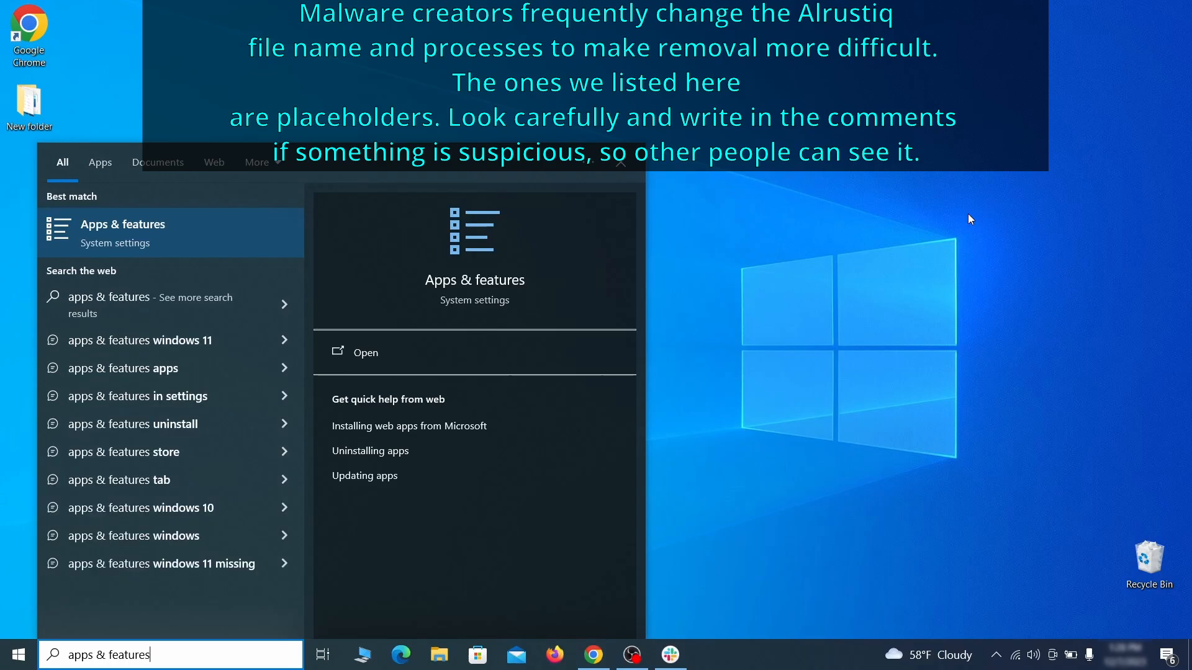
{"action": "key", "text": "Return"}
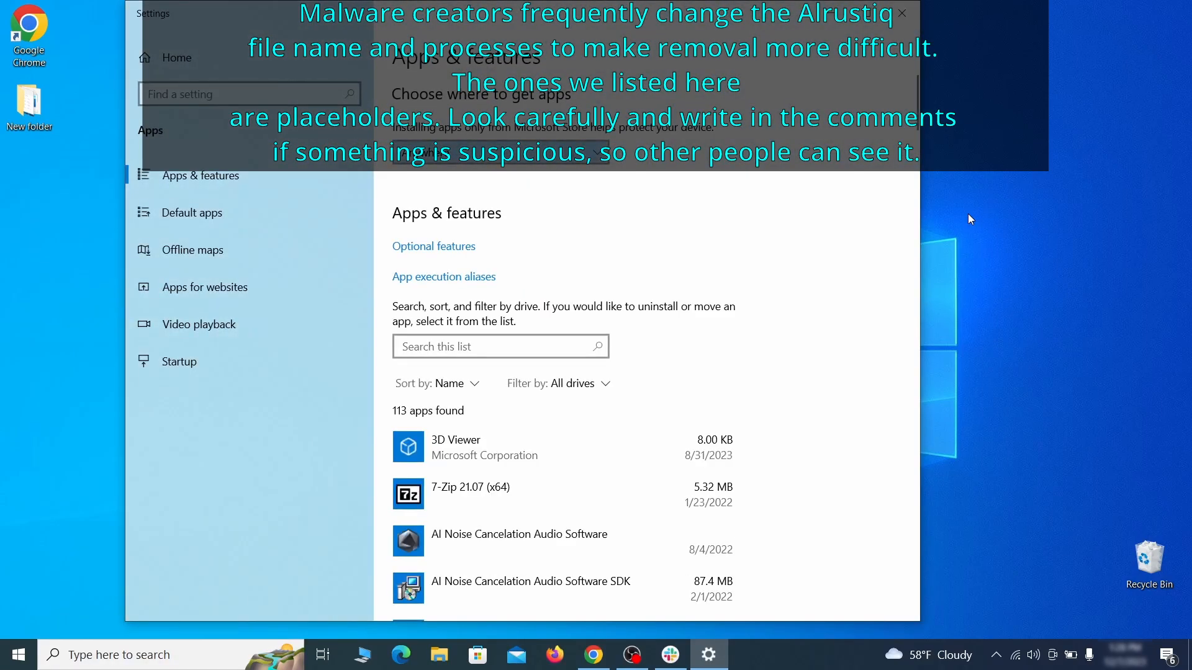
{"action": "left_click", "coordinate": [468, 384]}
{"action": "left_click", "coordinate": [435, 464]}
{"action": "scroll", "coordinate": [672, 390], "scroll_direction": "down", "scroll_amount": 2}
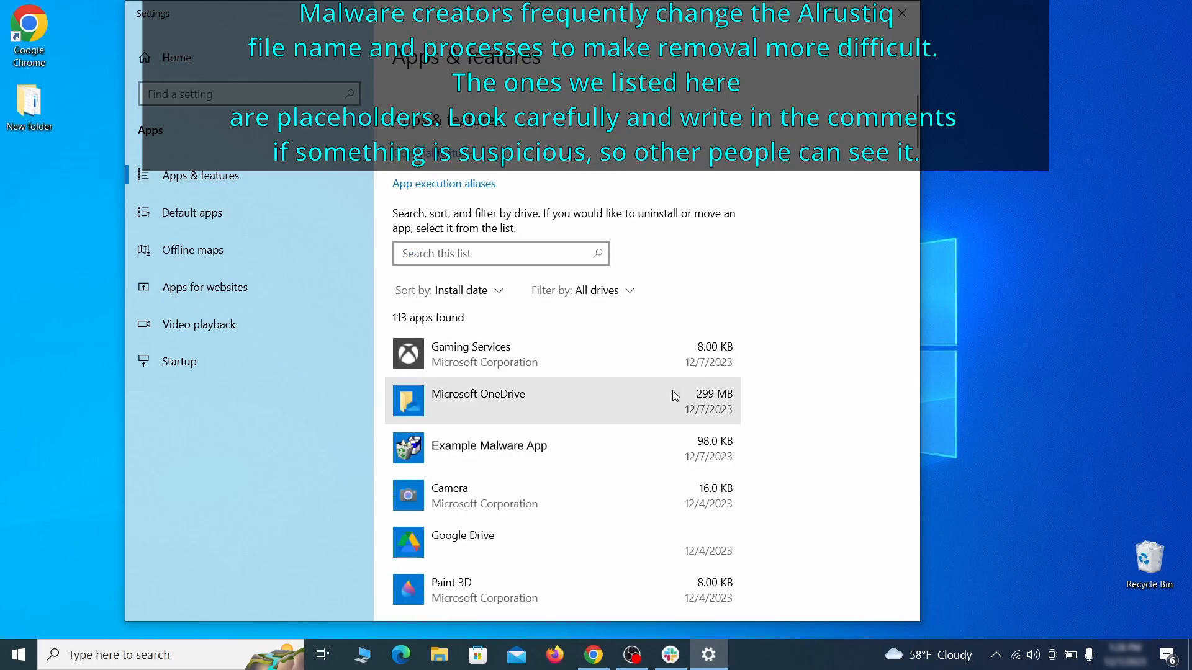
Uninstall Example Malware App from the installed apps and close Settings
{"action": "left_click", "coordinate": [606, 442]}
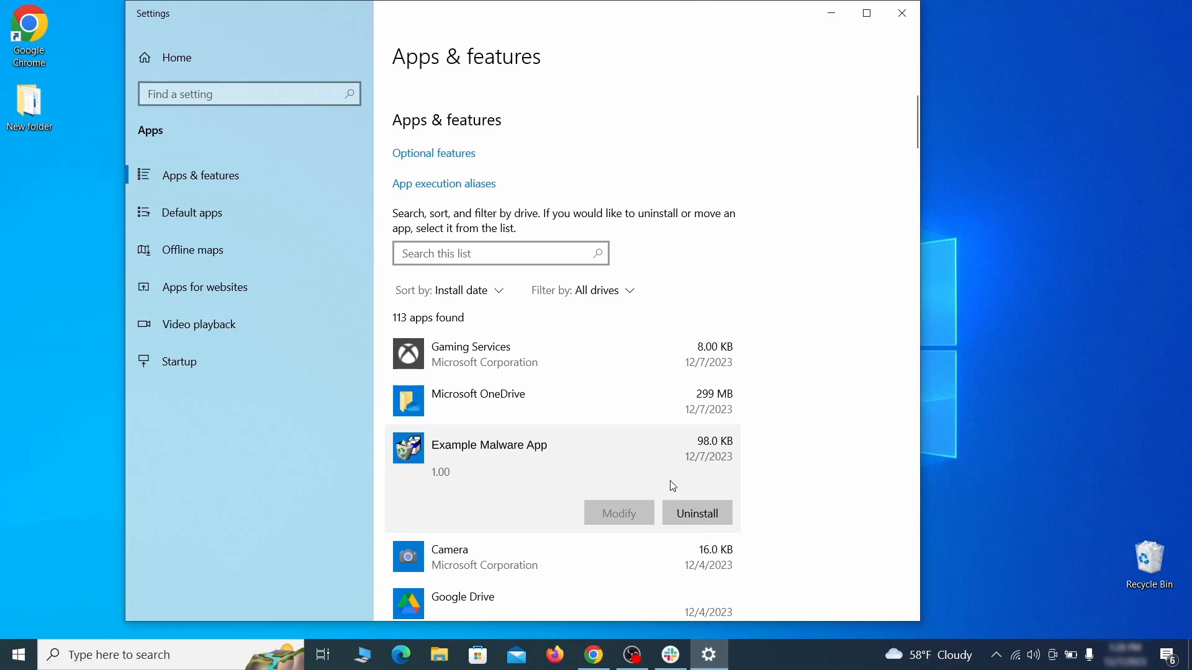
{"action": "left_click", "coordinate": [712, 515]}
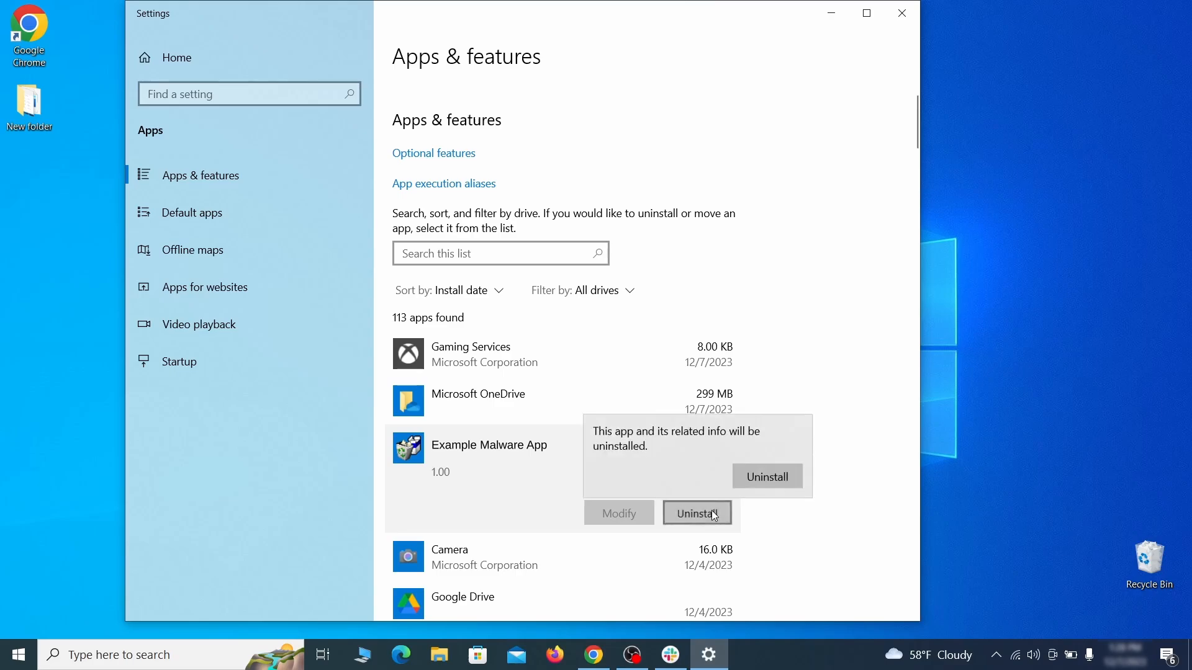
{"action": "left_click", "coordinate": [783, 481]}
{"action": "left_click", "coordinate": [684, 467]}
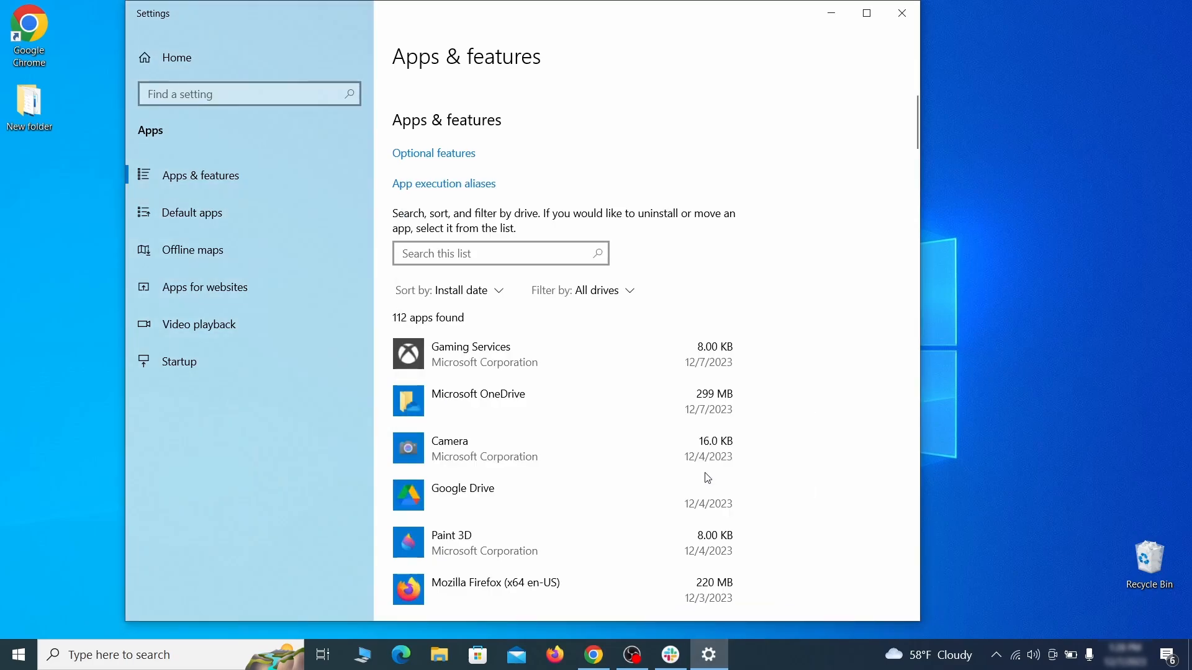
{"action": "left_click", "coordinate": [902, 13]}
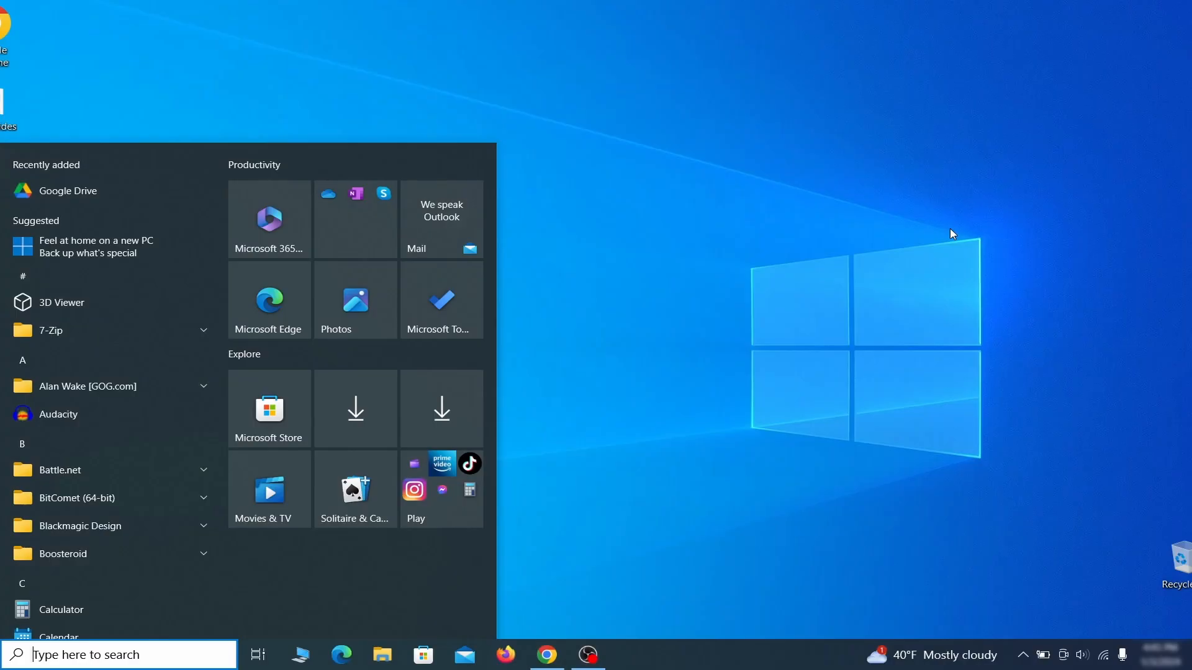
Open the "Create a restore point" settings and turn on system protection for Local Disk (C:) with a maximum usage of 4%
{"action": "type", "text": "create a"}
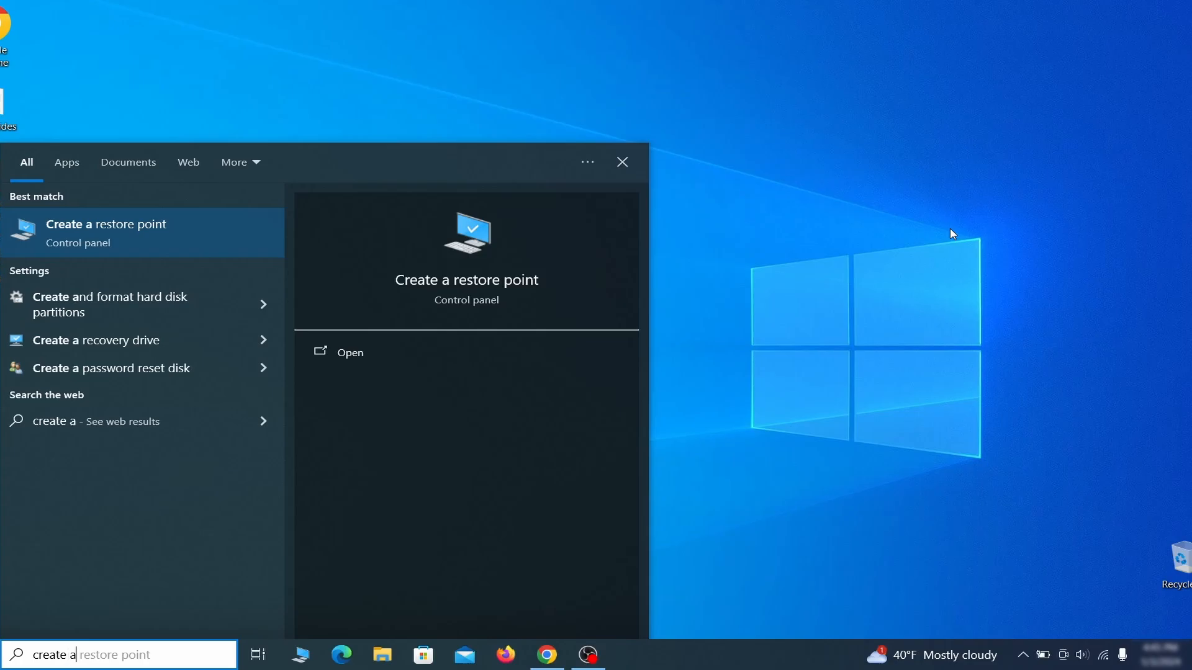
{"action": "type", "text": " restore point"}
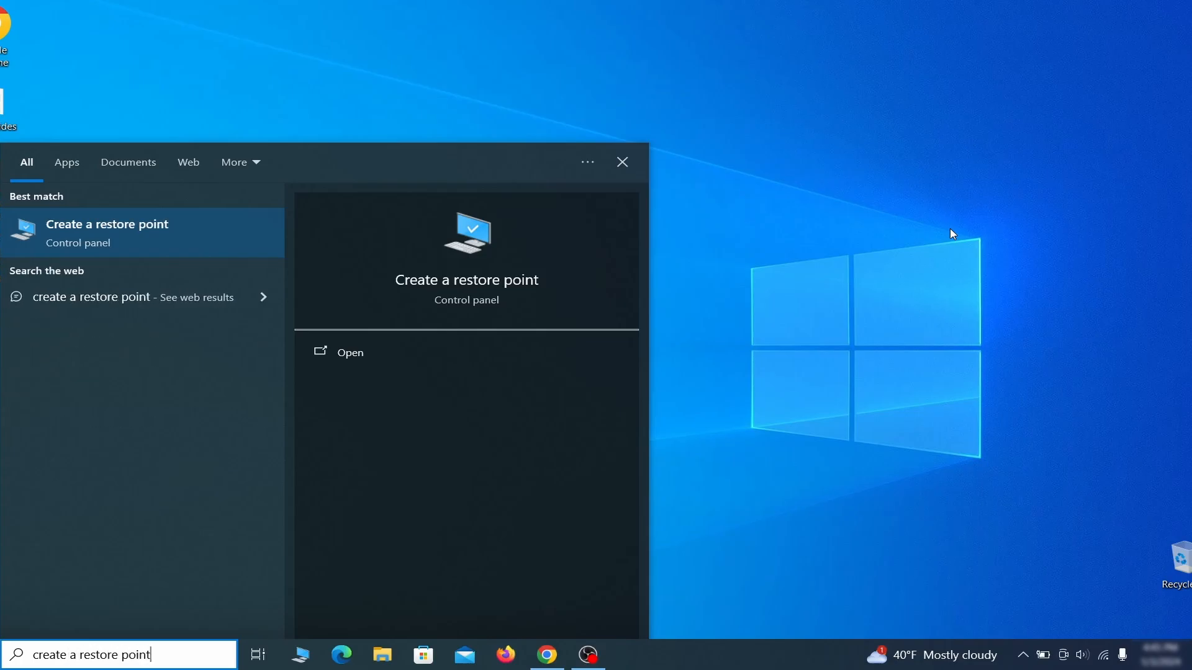
{"action": "key", "text": "Return"}
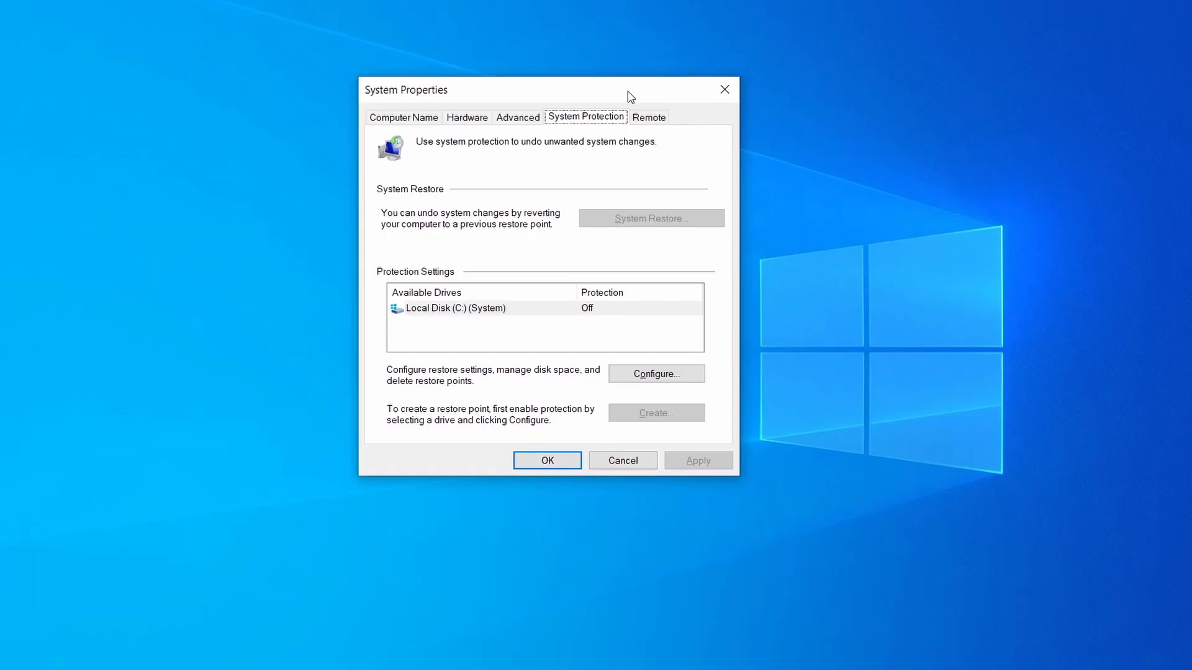
{"action": "left_click", "coordinate": [536, 313]}
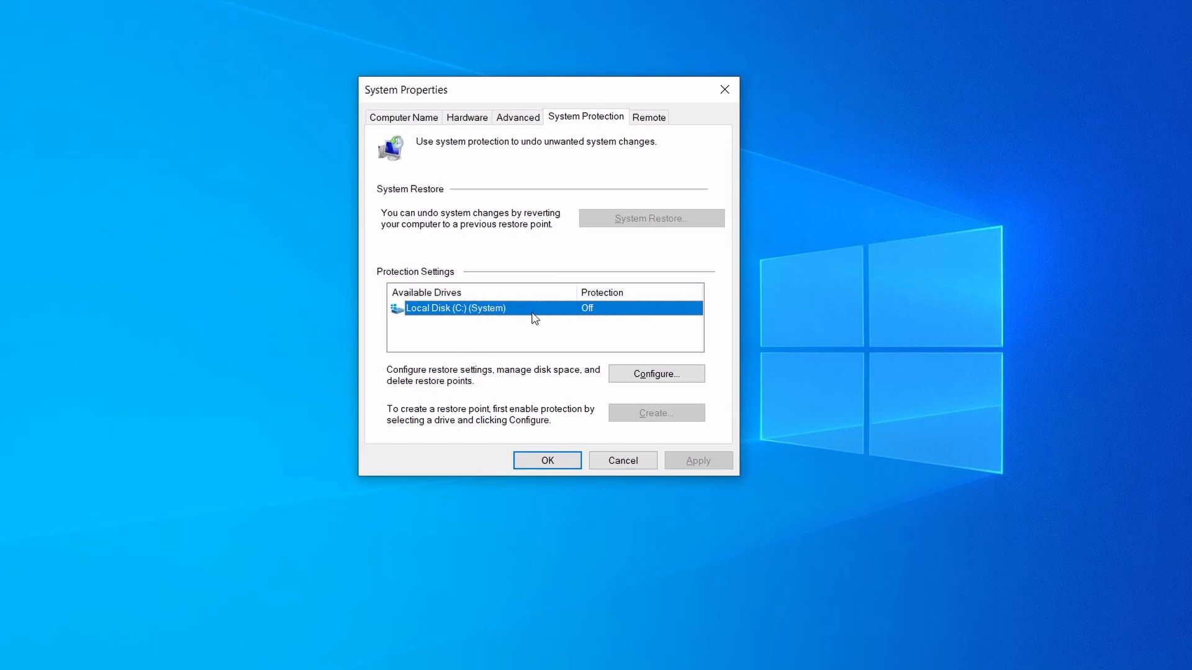
{"action": "left_click", "coordinate": [685, 376]}
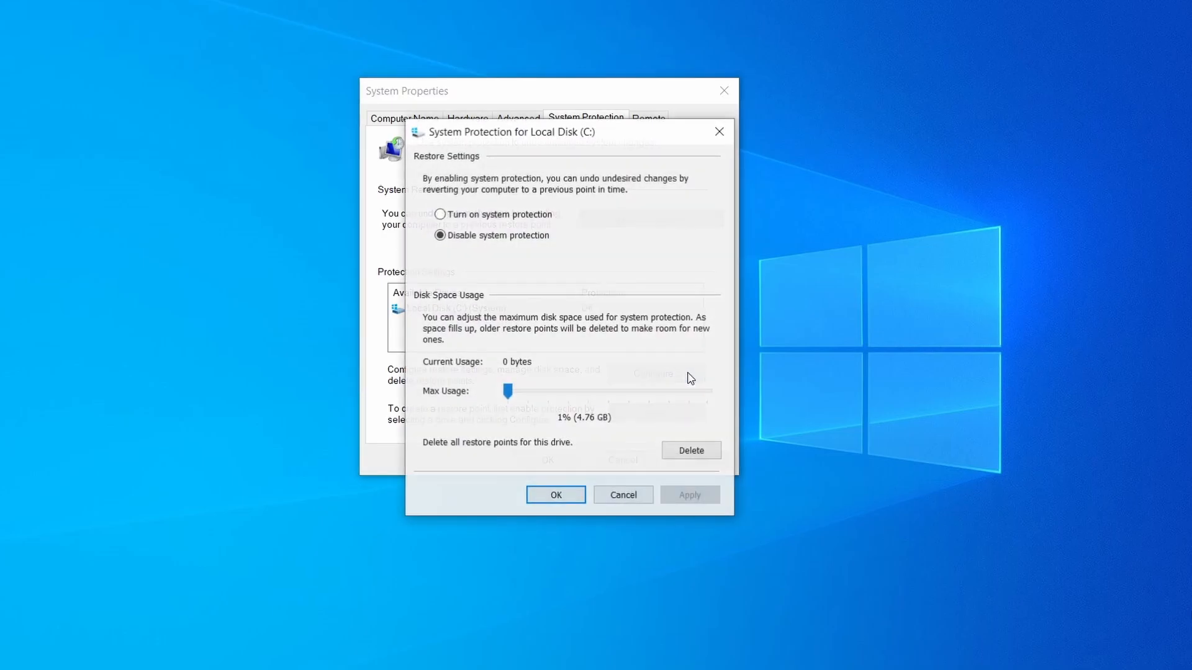
{"action": "left_click", "coordinate": [441, 214]}
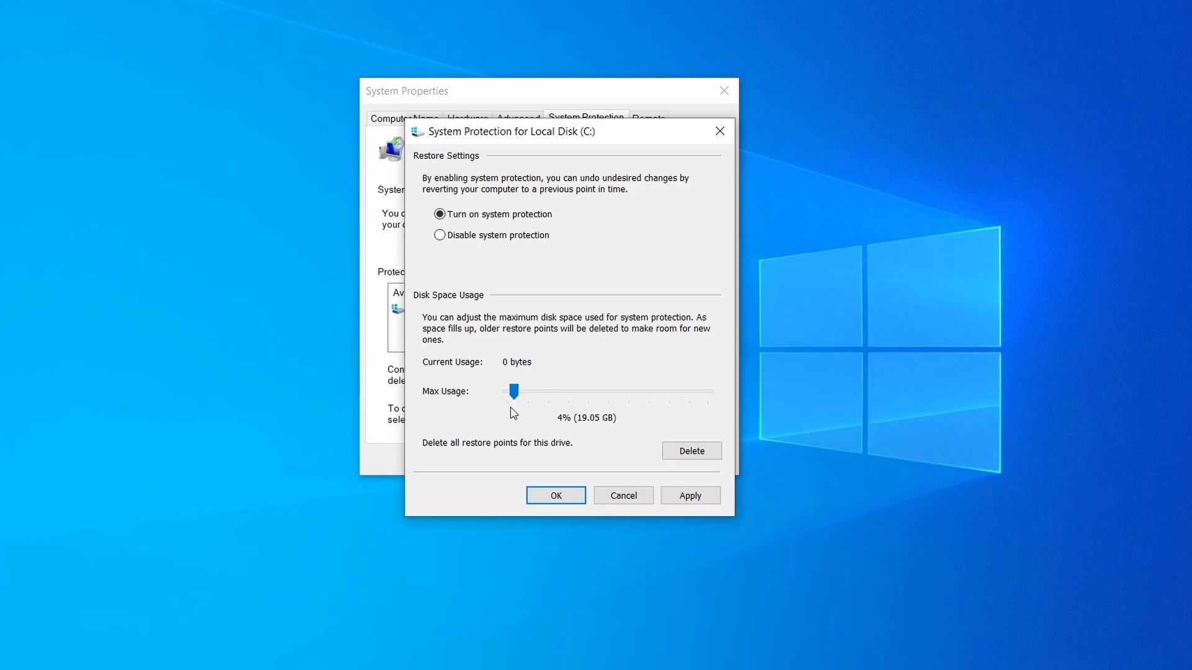
{"action": "left_click", "coordinate": [688, 495]}
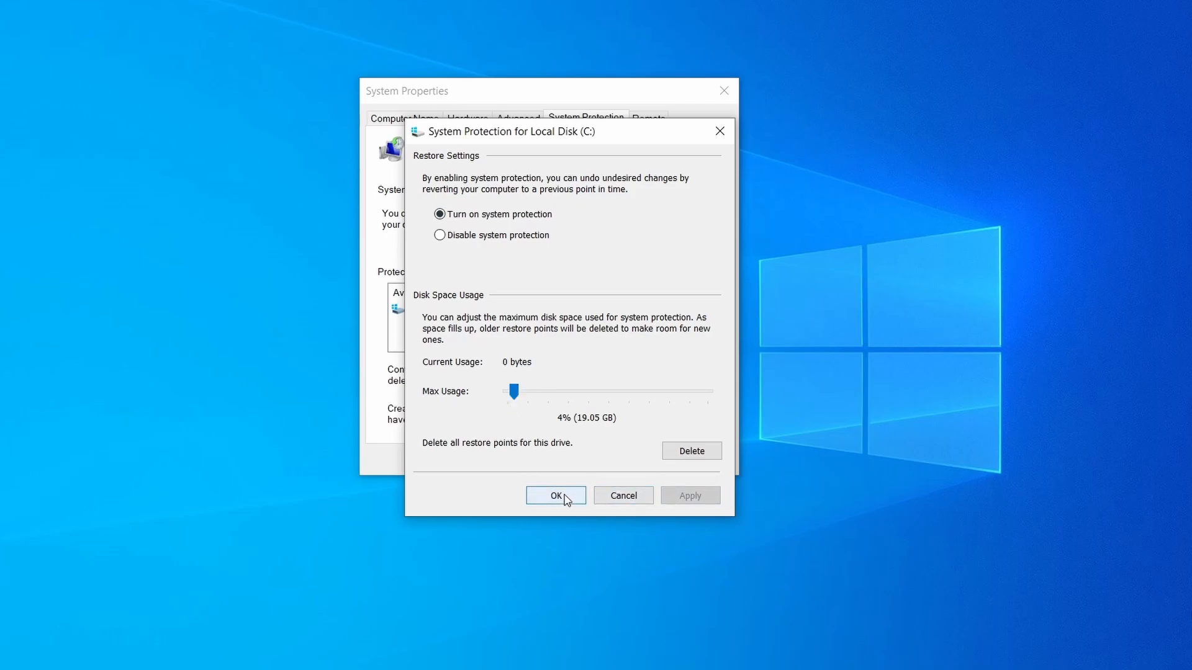
{"action": "left_click", "coordinate": [562, 497]}
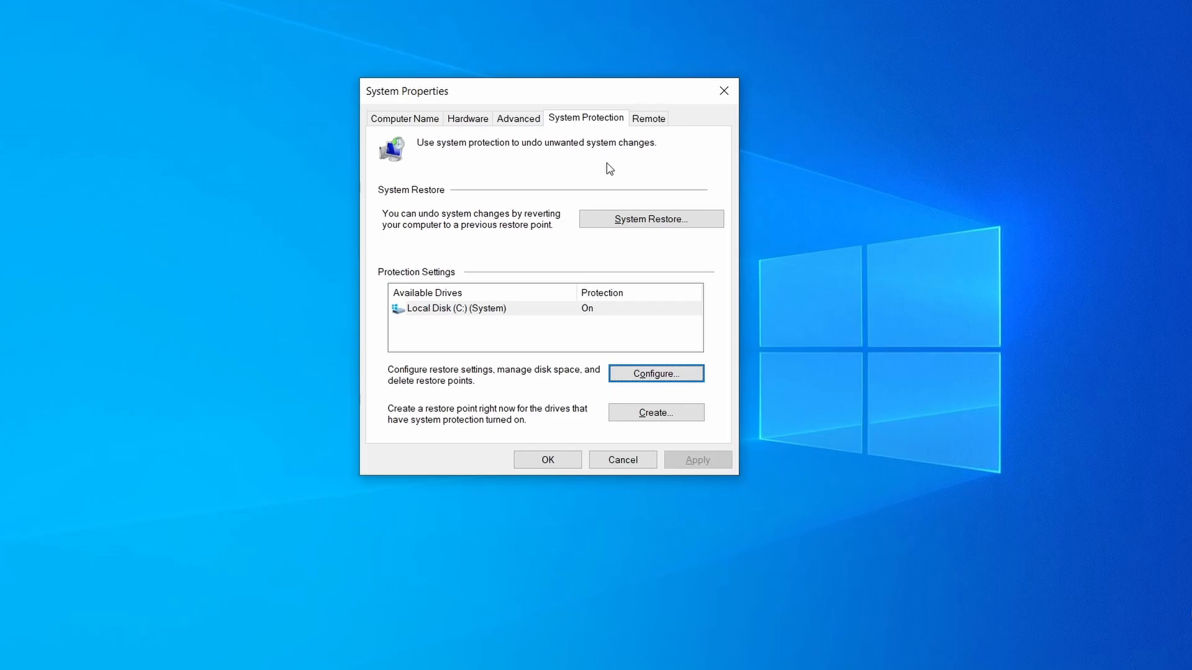
Create a restore point with a description starting with "Restore"
{"action": "left_click", "coordinate": [655, 413]}
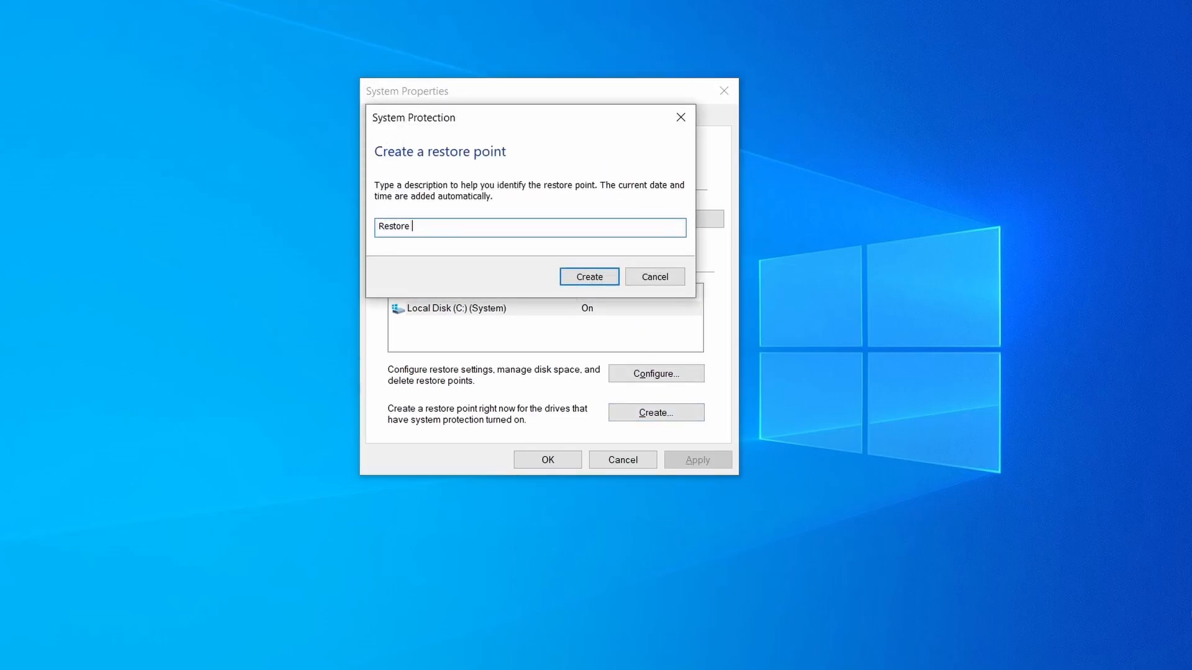
{"action": "left_click", "coordinate": [600, 274]}
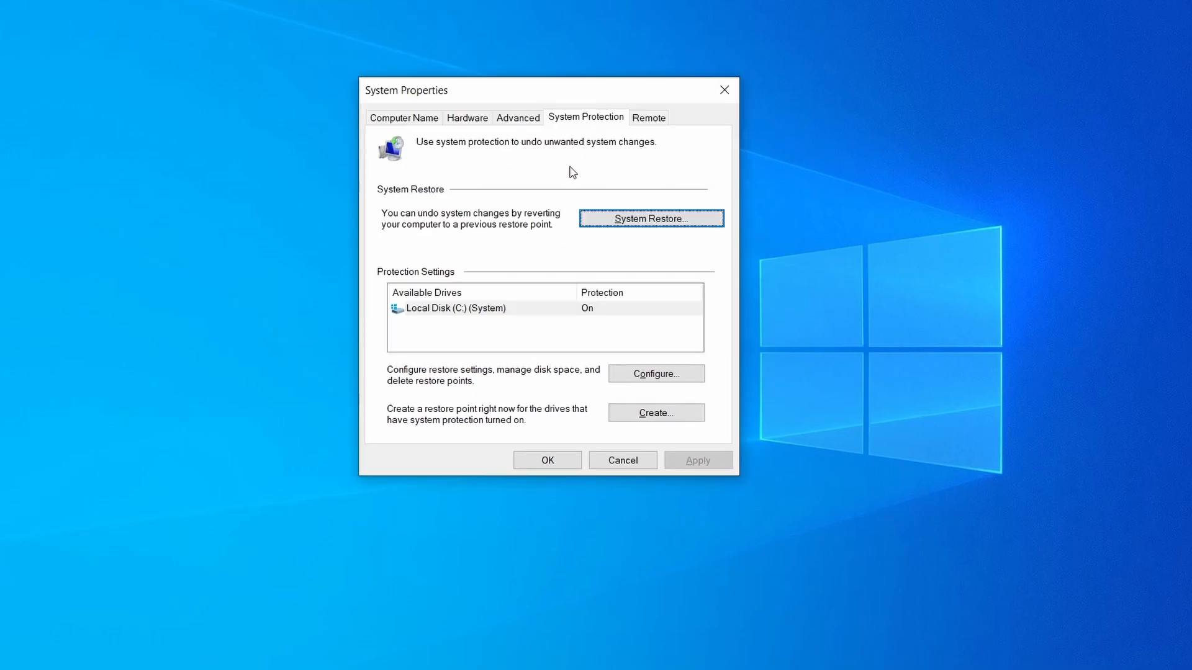
Start System Restore and continue past its introduction to the restore point selection
{"action": "left_click", "coordinate": [698, 223]}
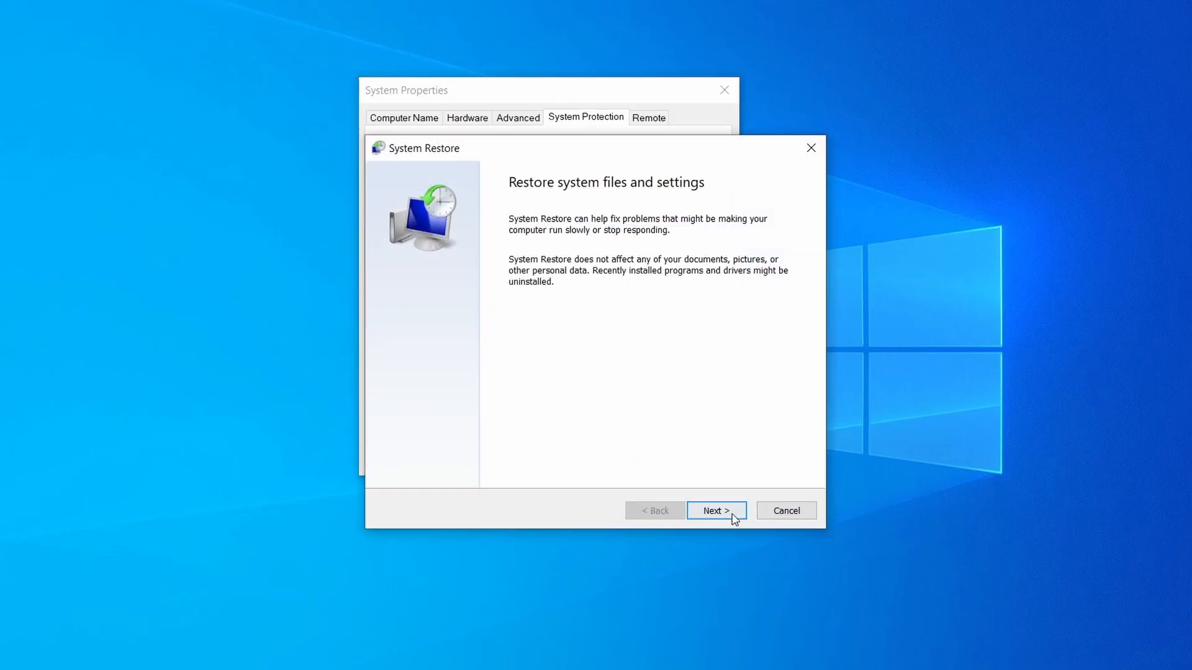
{"action": "left_click", "coordinate": [714, 510]}
{"action": "left_click", "coordinate": [585, 287]}
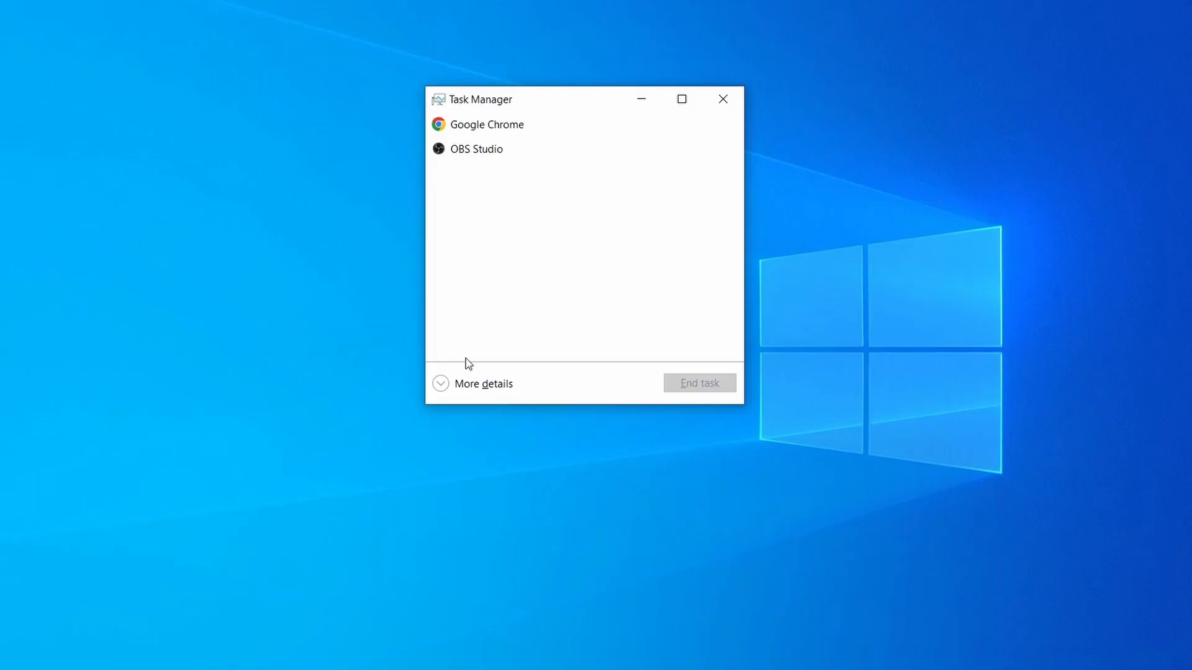
Expand Task Manager to its detailed process list and sort the processes by CPU, then by memory usage
{"action": "left_click", "coordinate": [451, 388]}
{"action": "left_click", "coordinate": [584, 146]}
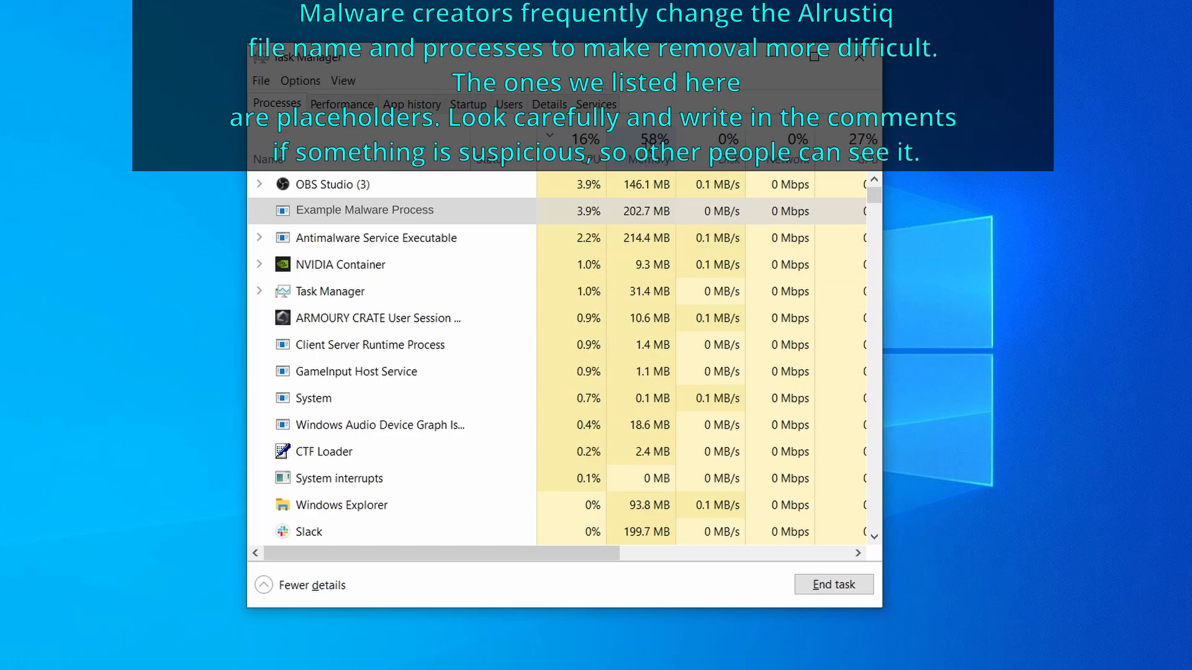
{"action": "left_click", "coordinate": [649, 146]}
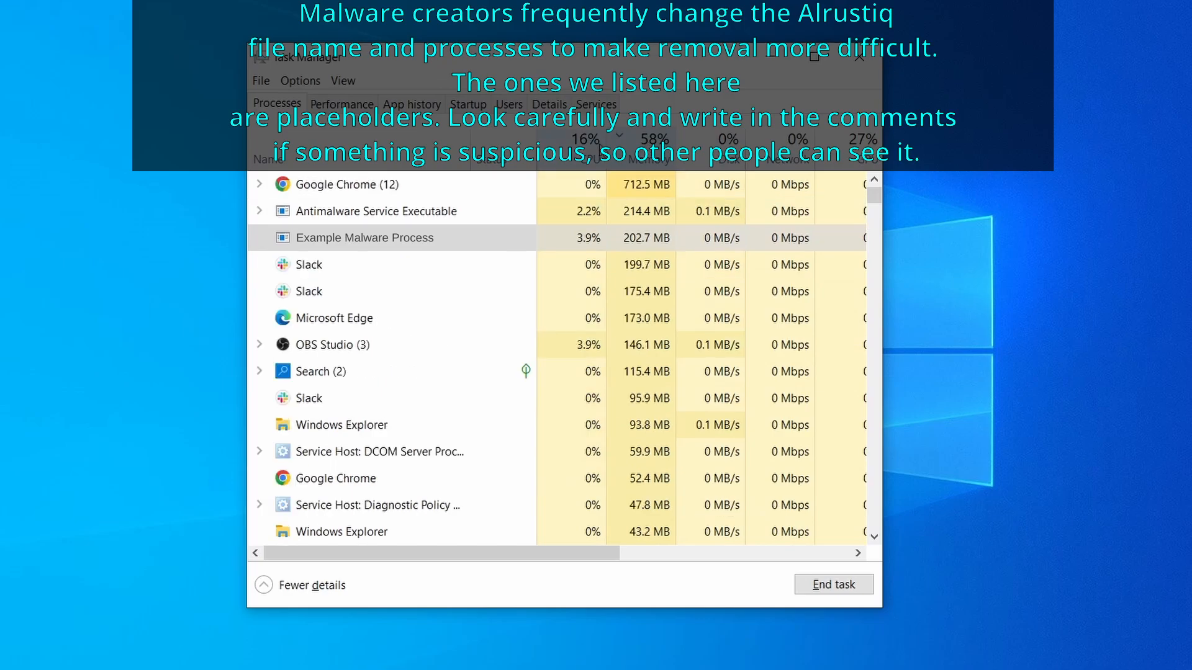
Open the file location of Example Malware Process and bring up the process's available actions in Task Manager again
{"action": "right_click", "coordinate": [570, 239]}
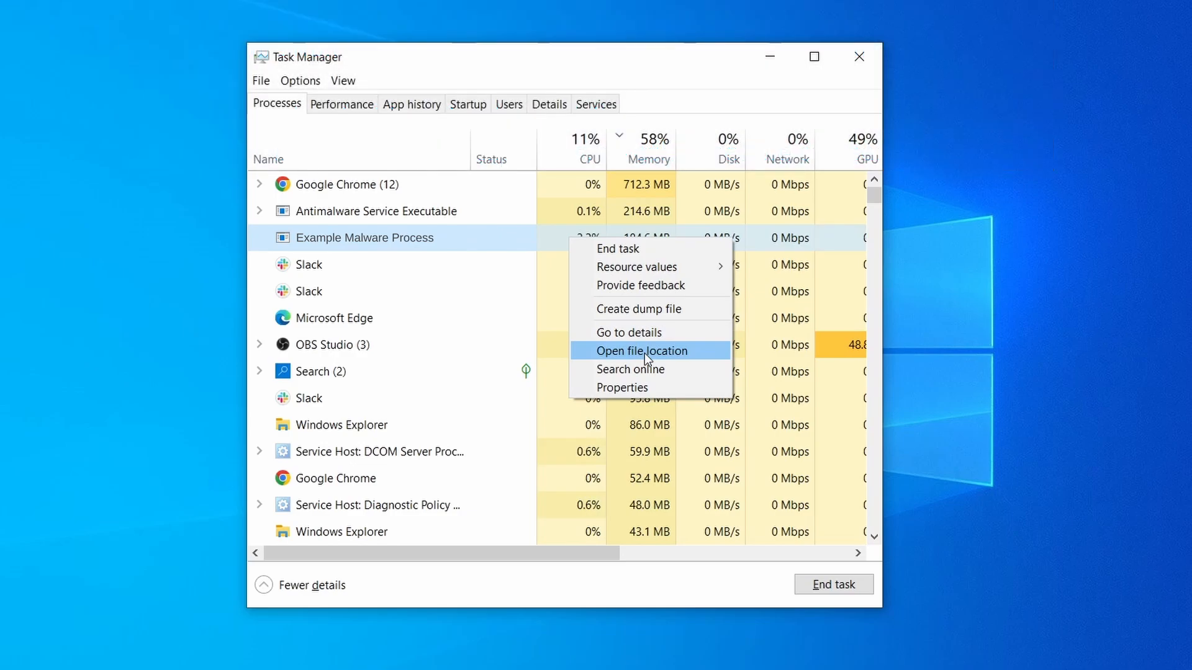
{"action": "left_click", "coordinate": [645, 352]}
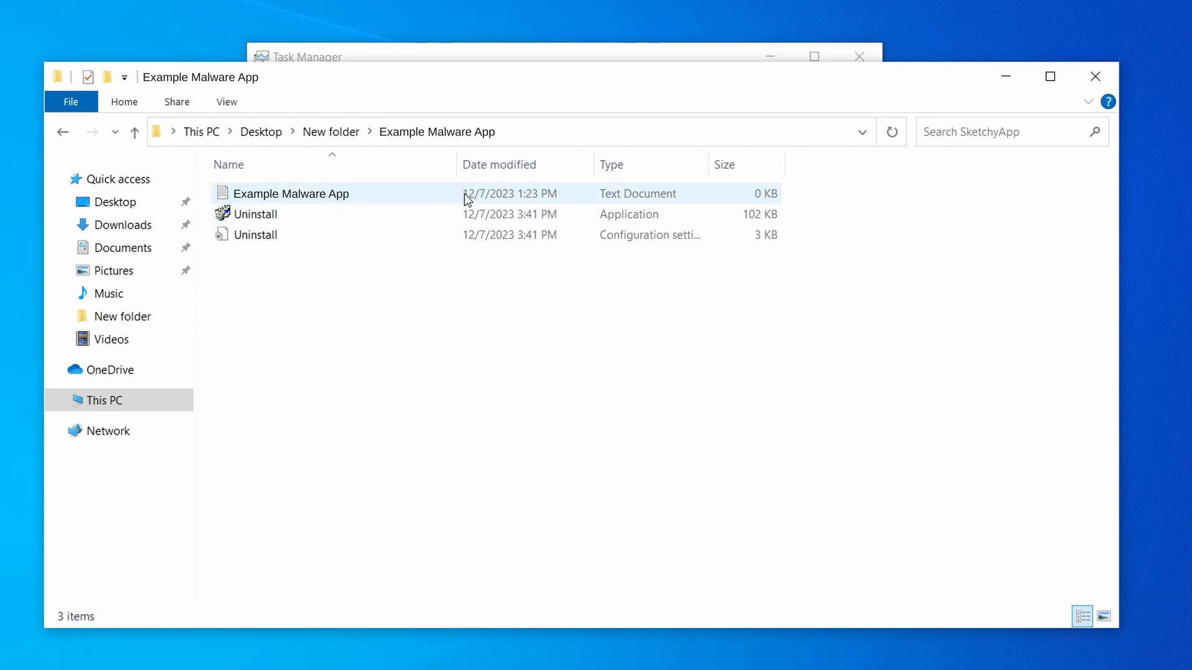
{"action": "left_click", "coordinate": [631, 54]}
{"action": "right_click", "coordinate": [571, 239]}
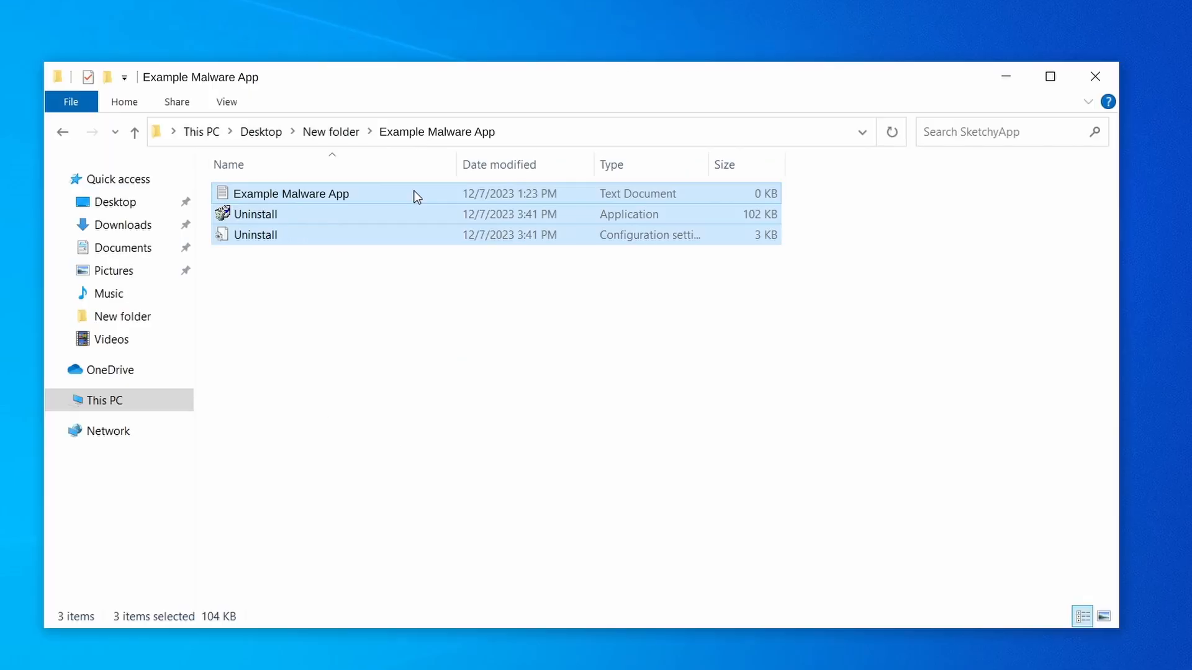
Delete all files in the Example Malware App folder and close the folder window
{"action": "right_click", "coordinate": [412, 193]}
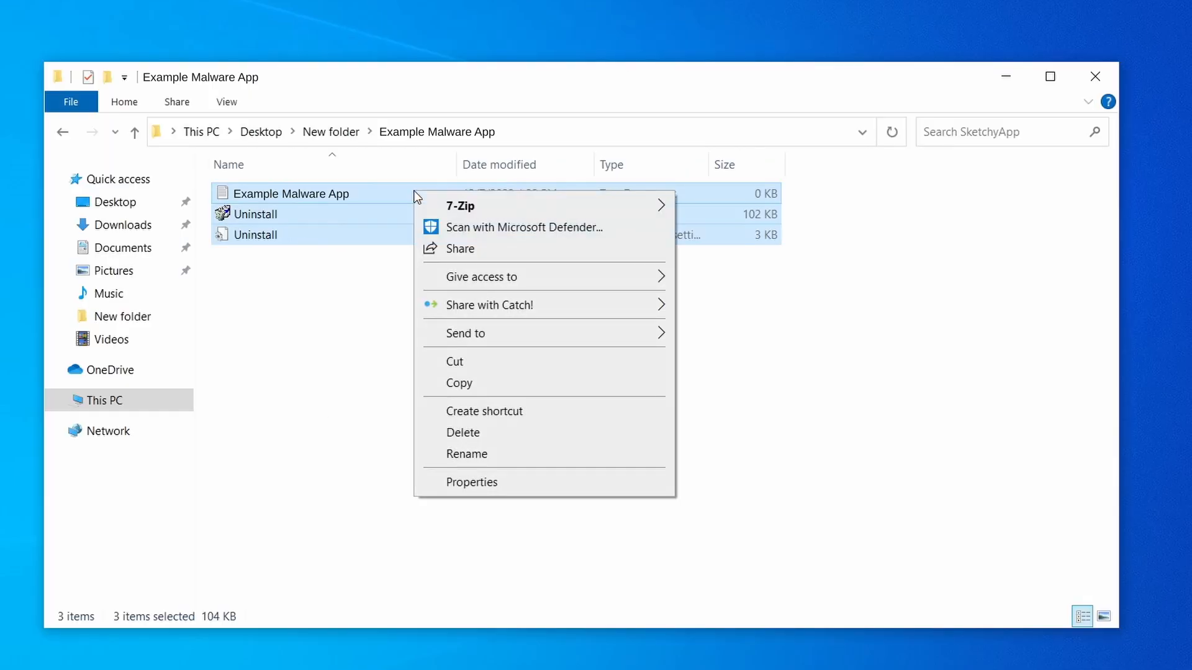
{"action": "left_click", "coordinate": [515, 432]}
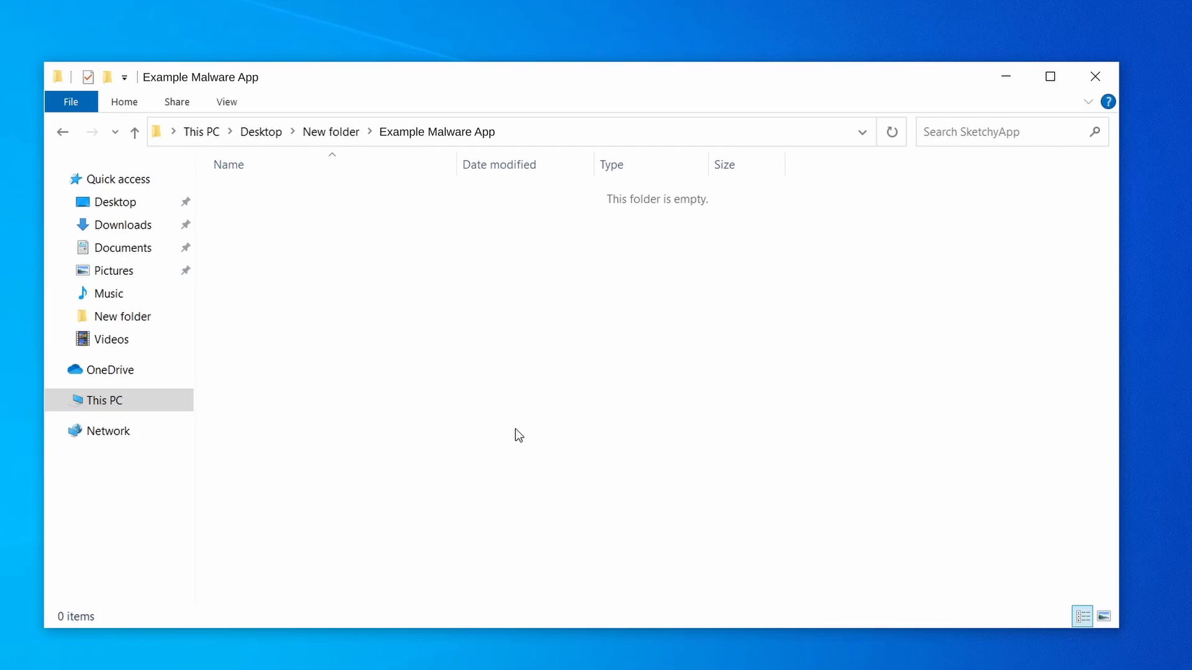
{"action": "left_click", "coordinate": [1095, 76]}
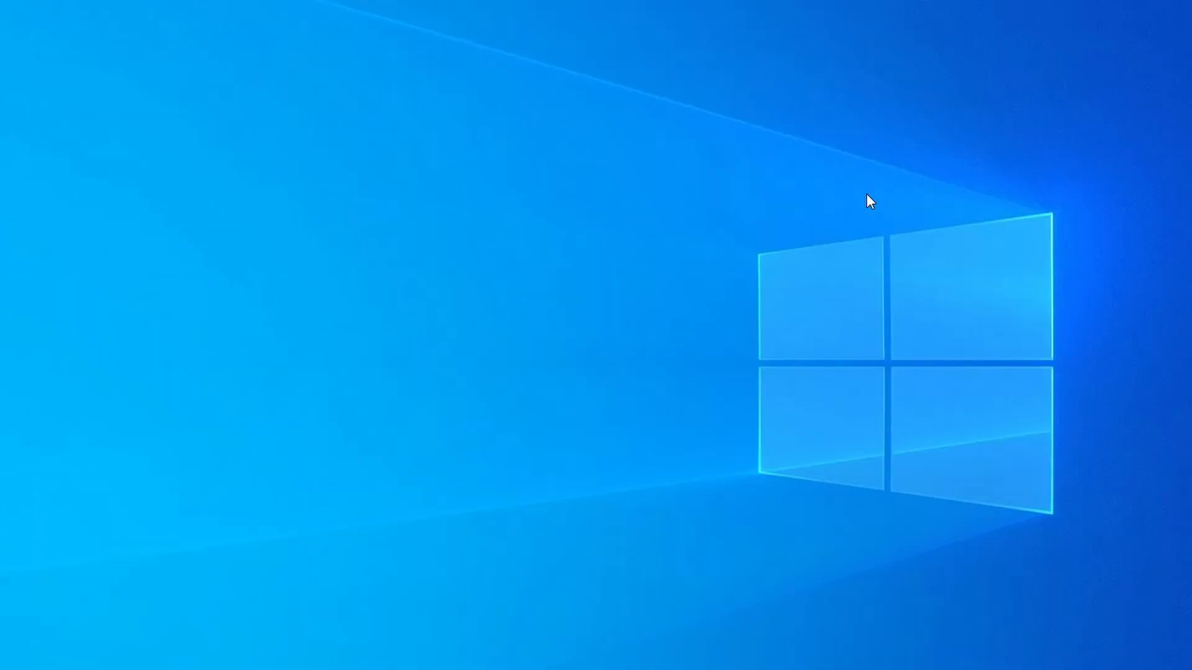
Reopen Task Manager, check the processes sorted by CPU and by memory usage, and bring up the available actions for Example Malware App
{"action": "key", "text": "ctrl+shift+Escape"}
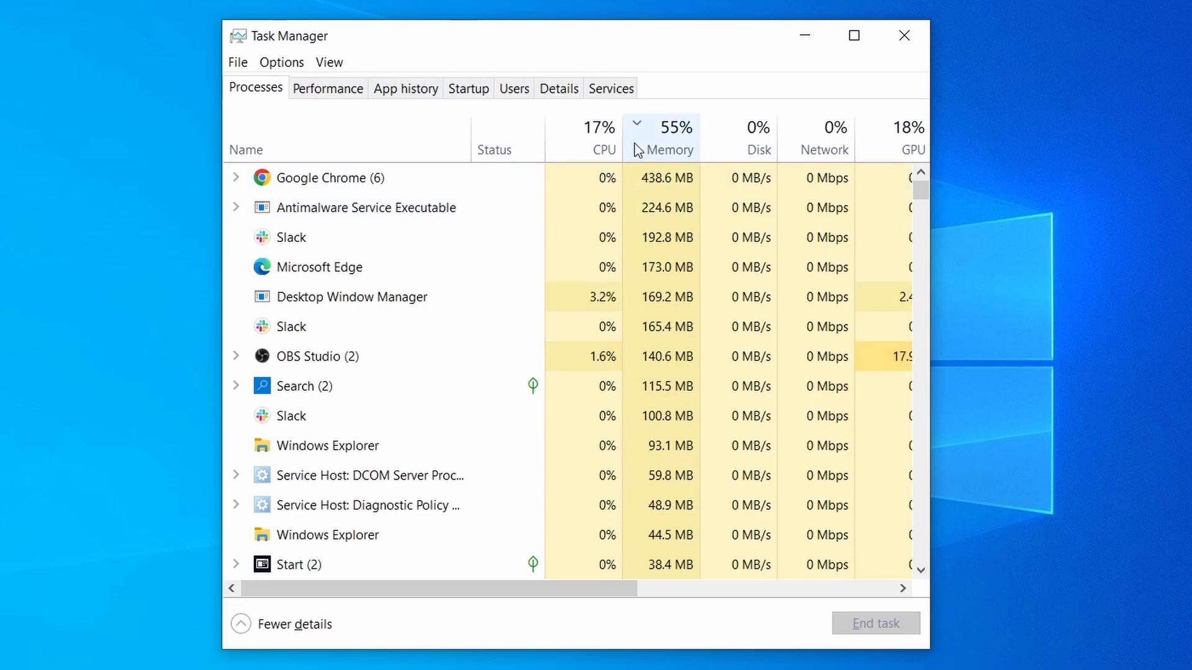
{"action": "left_click", "coordinate": [575, 147]}
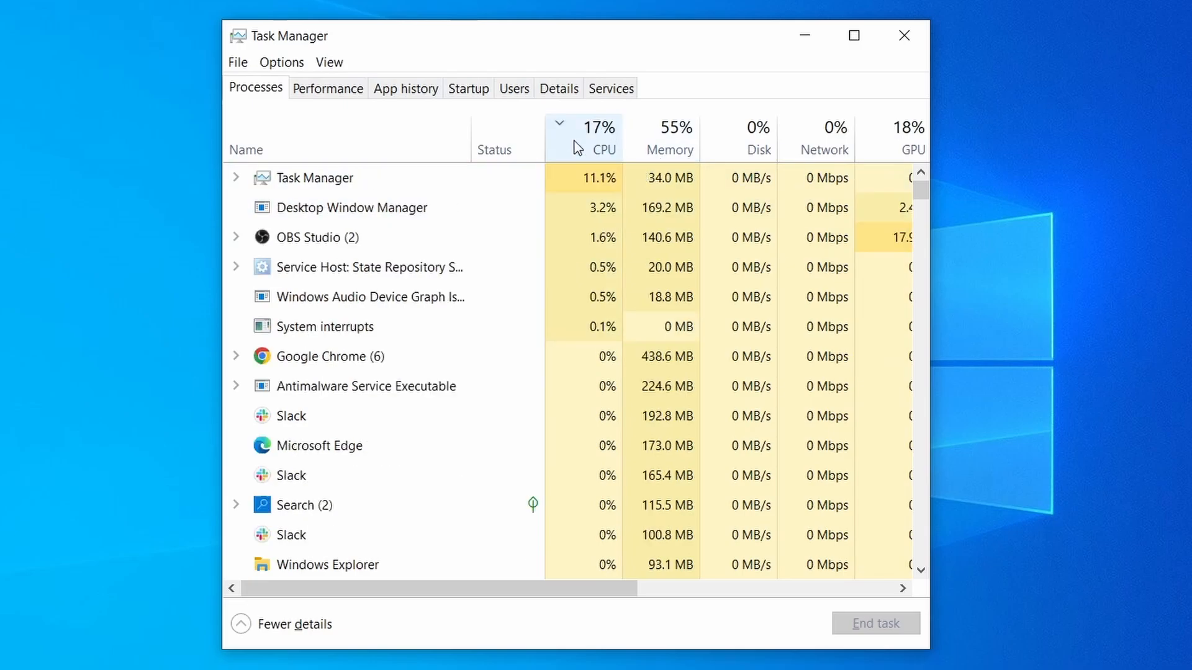
{"action": "left_click", "coordinate": [678, 135]}
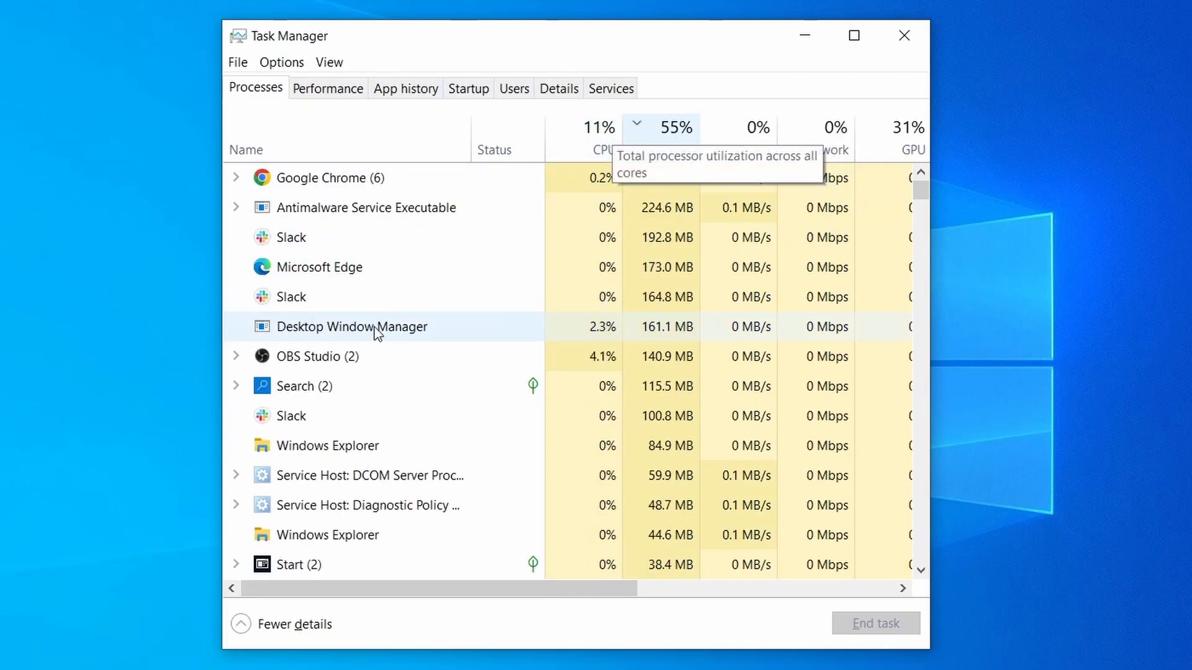
{"action": "scroll", "coordinate": [517, 418], "scroll_direction": "down", "scroll_amount": 2}
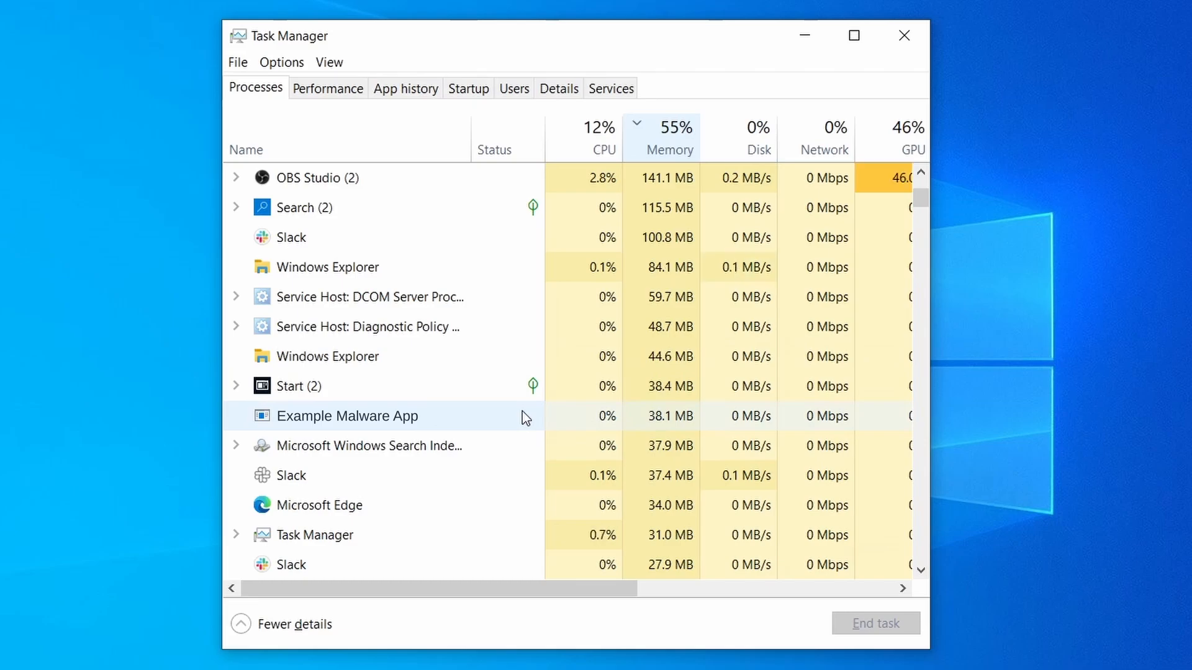
{"action": "right_click", "coordinate": [523, 412]}
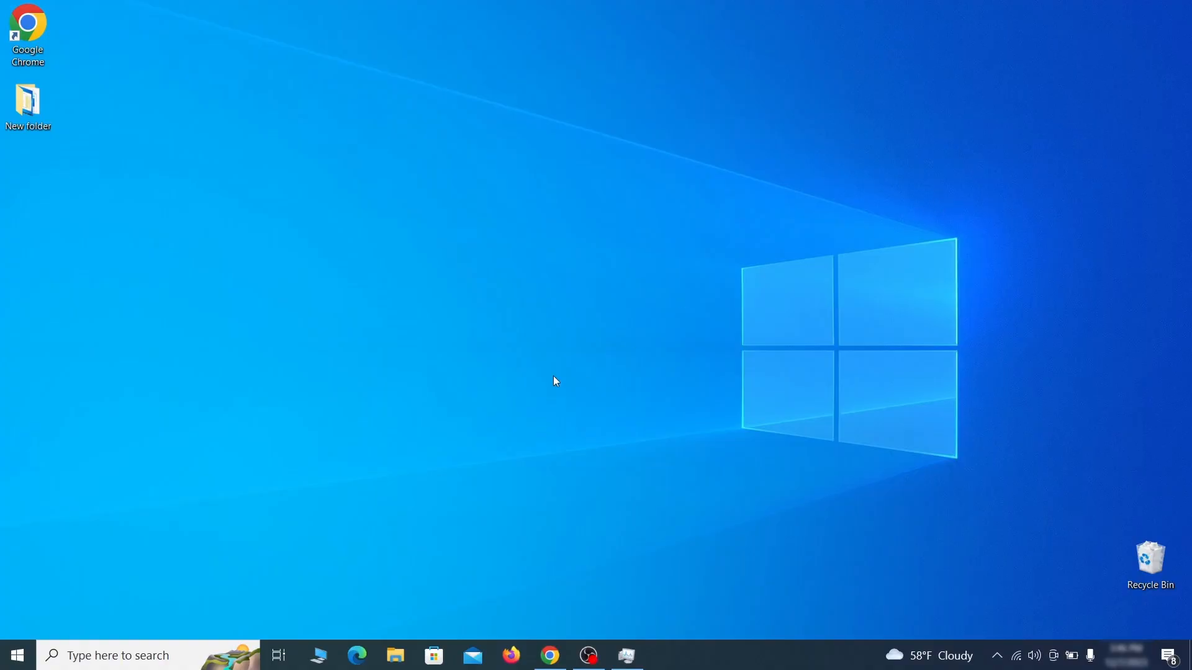
Search Windows for "view network connections" and open the Network Connections window
{"action": "left_click", "coordinate": [17, 655]}
{"action": "type", "text": "view network connectio"}
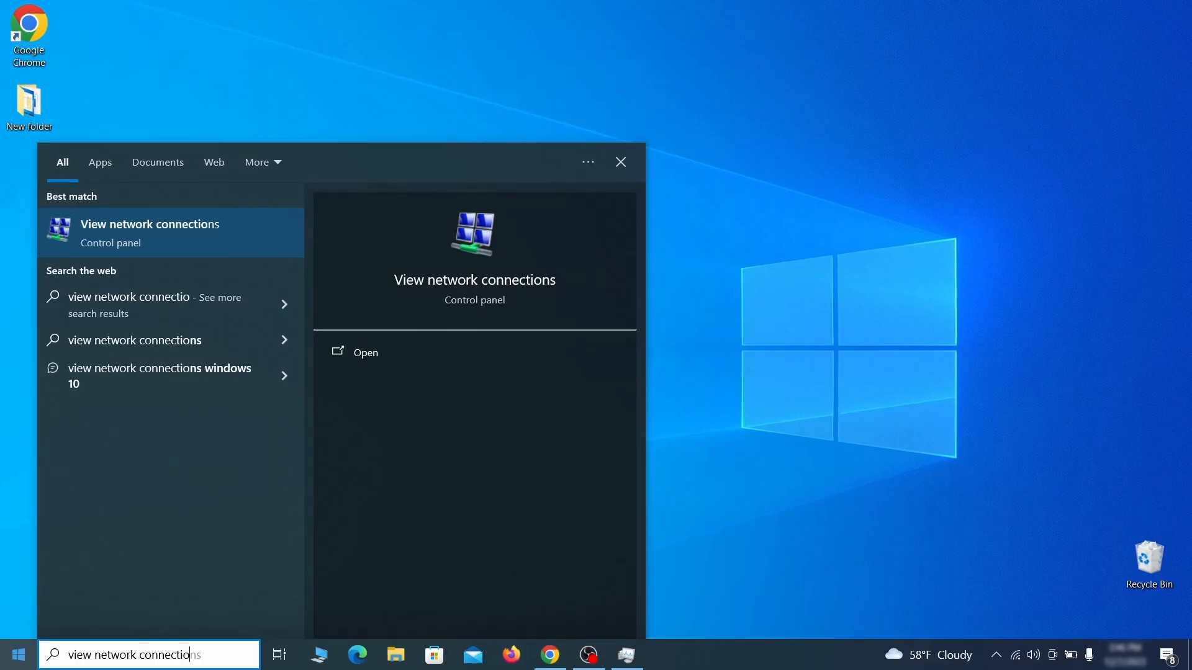
{"action": "type", "text": "ns"}
{"action": "key", "text": "Return"}
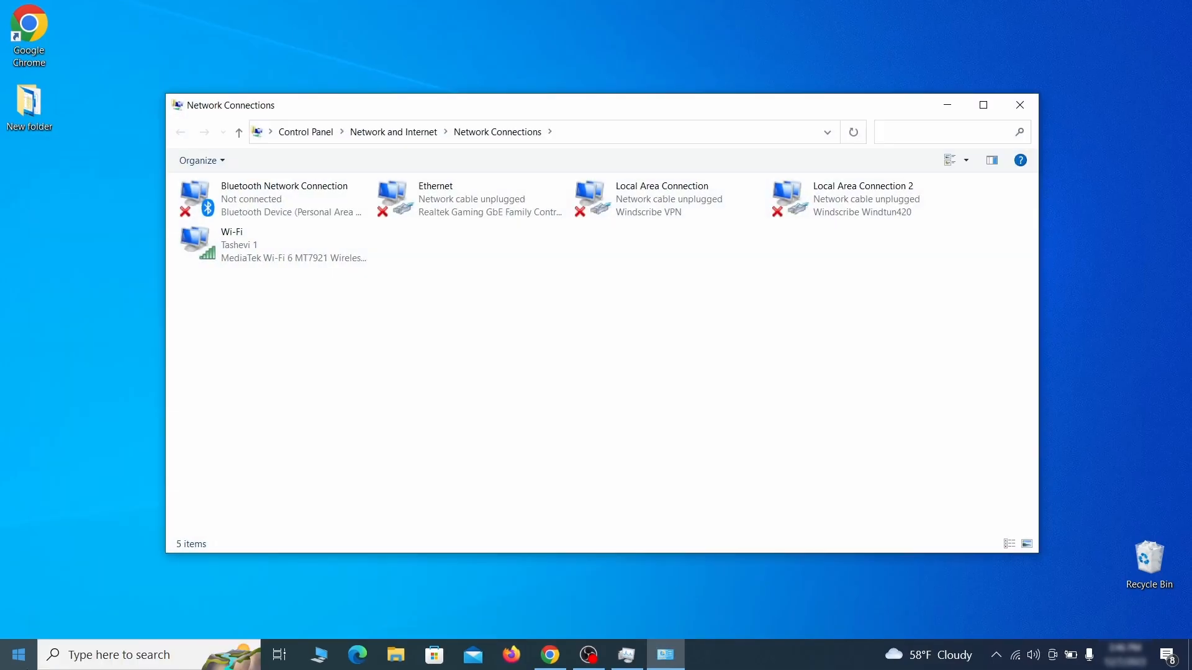
Open the Internet Protocol Version 4 (TCP/IPv4) properties of the Wi-Fi connection
{"action": "left_click", "coordinate": [214, 239]}
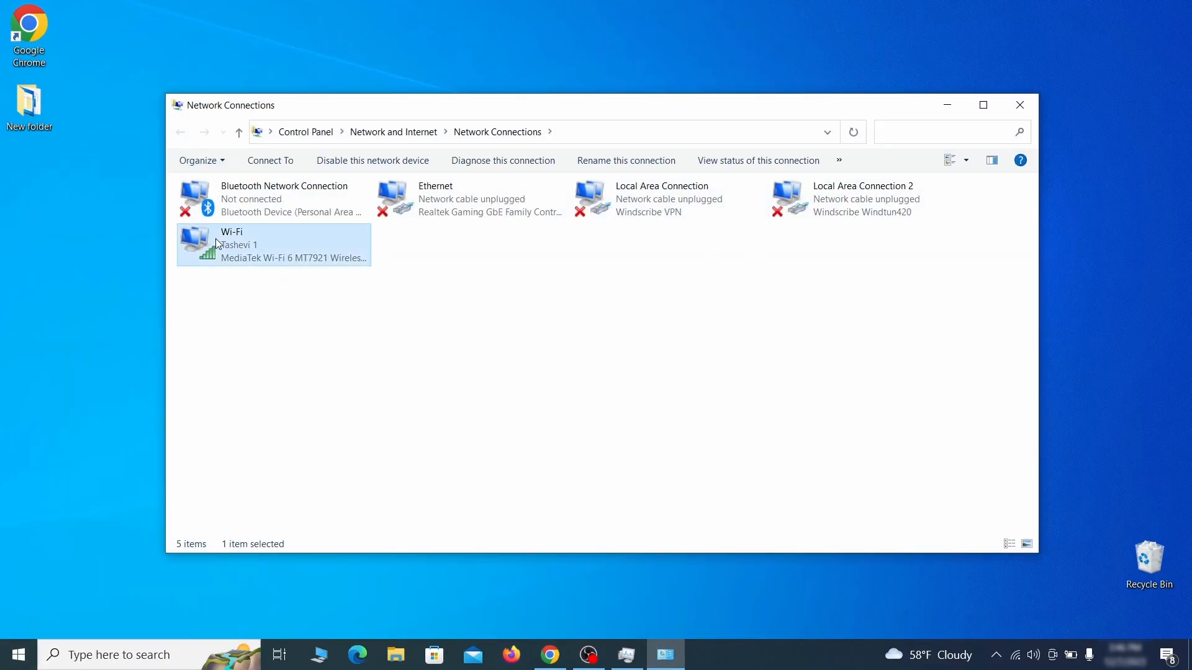
{"action": "right_click", "coordinate": [254, 261]}
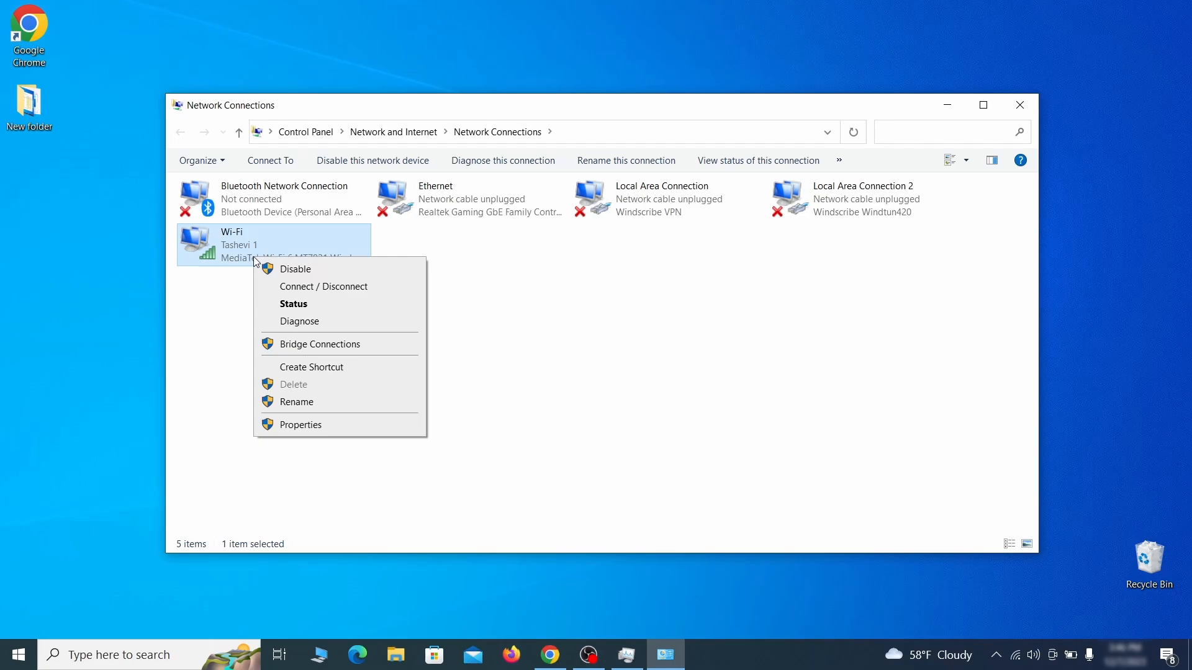
{"action": "left_click", "coordinate": [301, 425]}
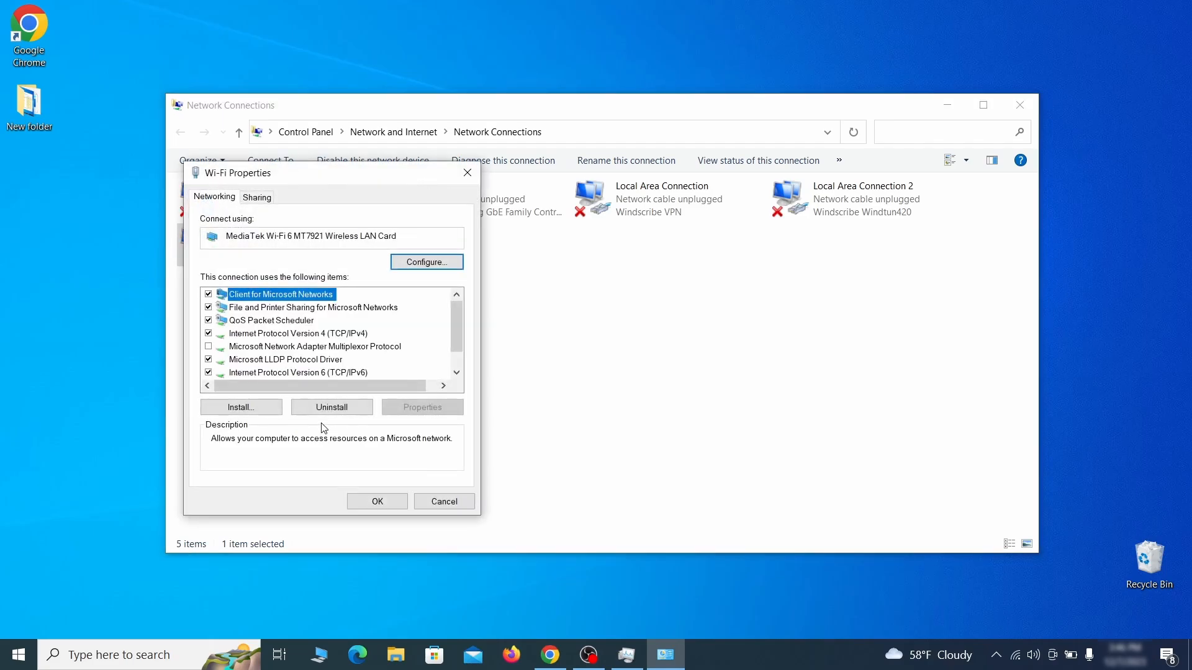
{"action": "left_click", "coordinate": [312, 335]}
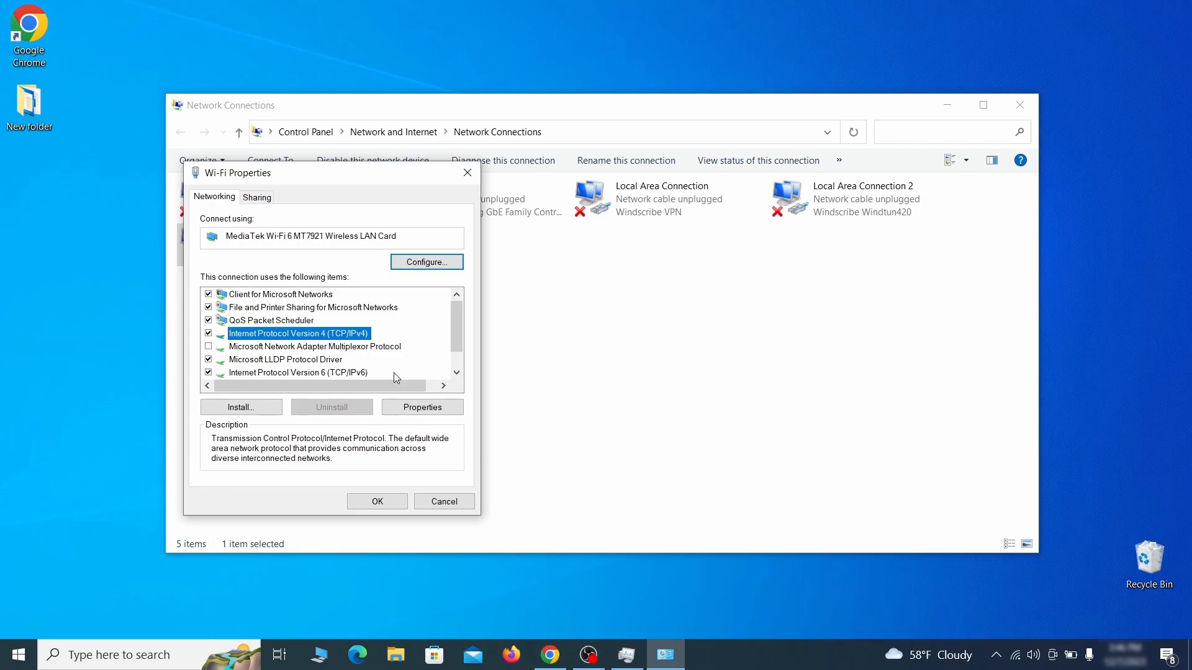
{"action": "left_click", "coordinate": [424, 407]}
{"action": "left_click_drag", "start_coordinate": [425, 229], "coordinate": [602, 181]}
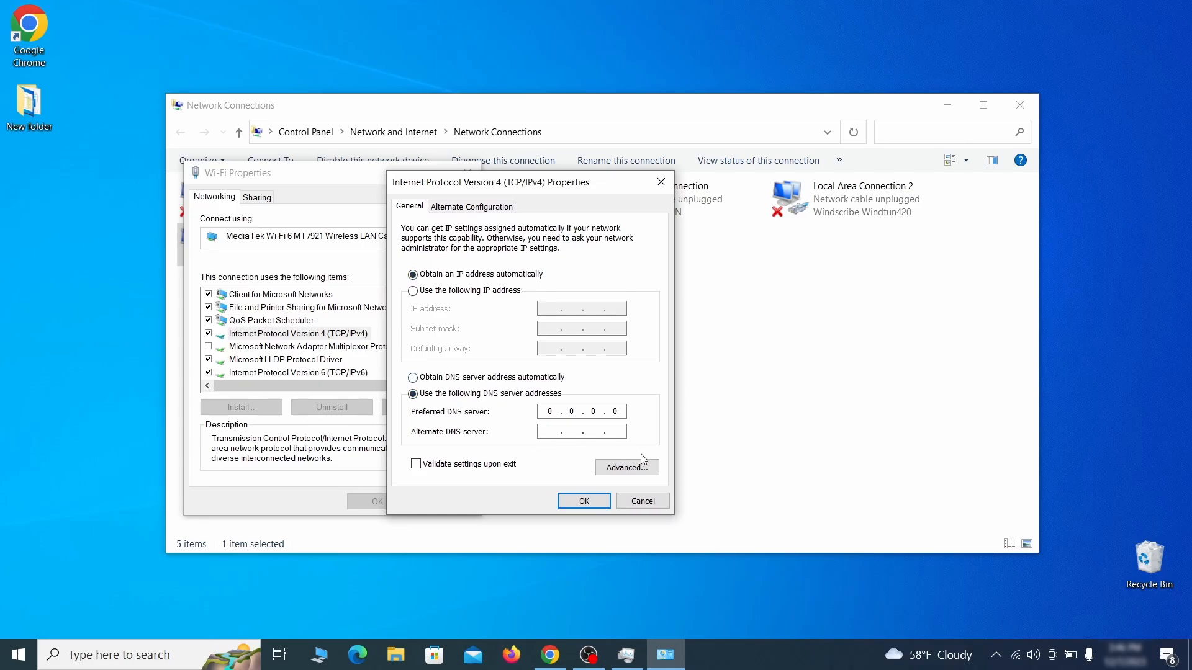
Remove the 0.0.0.0 DNS server address in the advanced TCP/IP settings, apply the change and close the Wi-Fi properties
{"action": "left_click", "coordinate": [644, 475]}
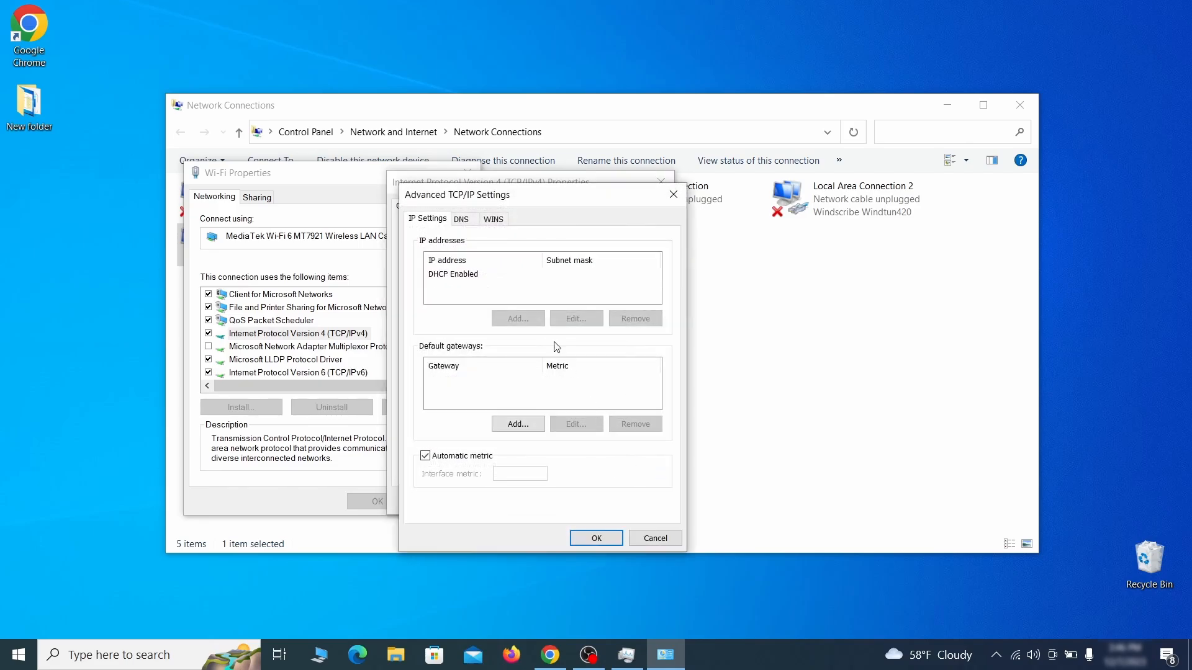
{"action": "left_click", "coordinate": [463, 219]}
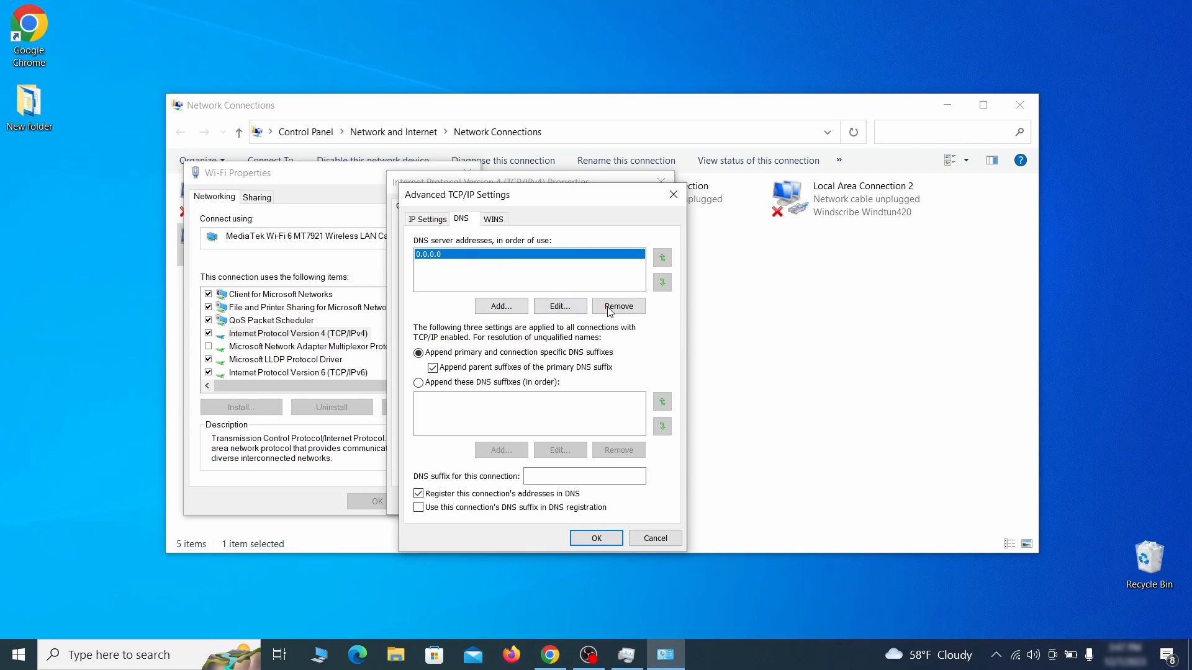
{"action": "left_click", "coordinate": [631, 311]}
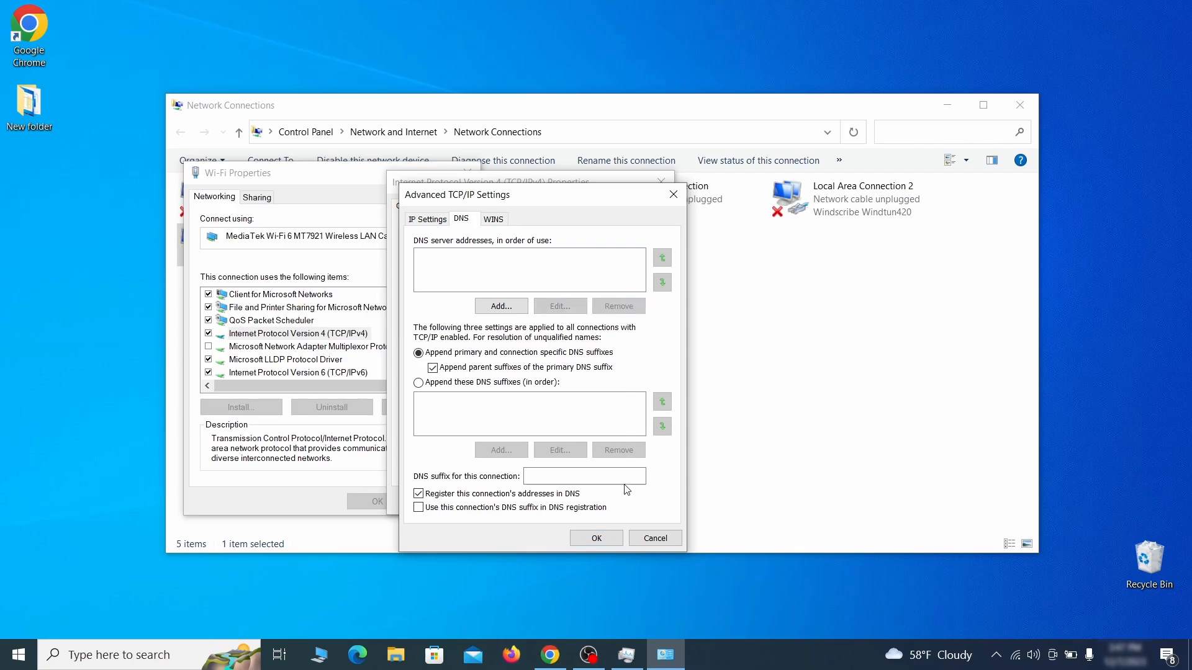
{"action": "left_click", "coordinate": [606, 542]}
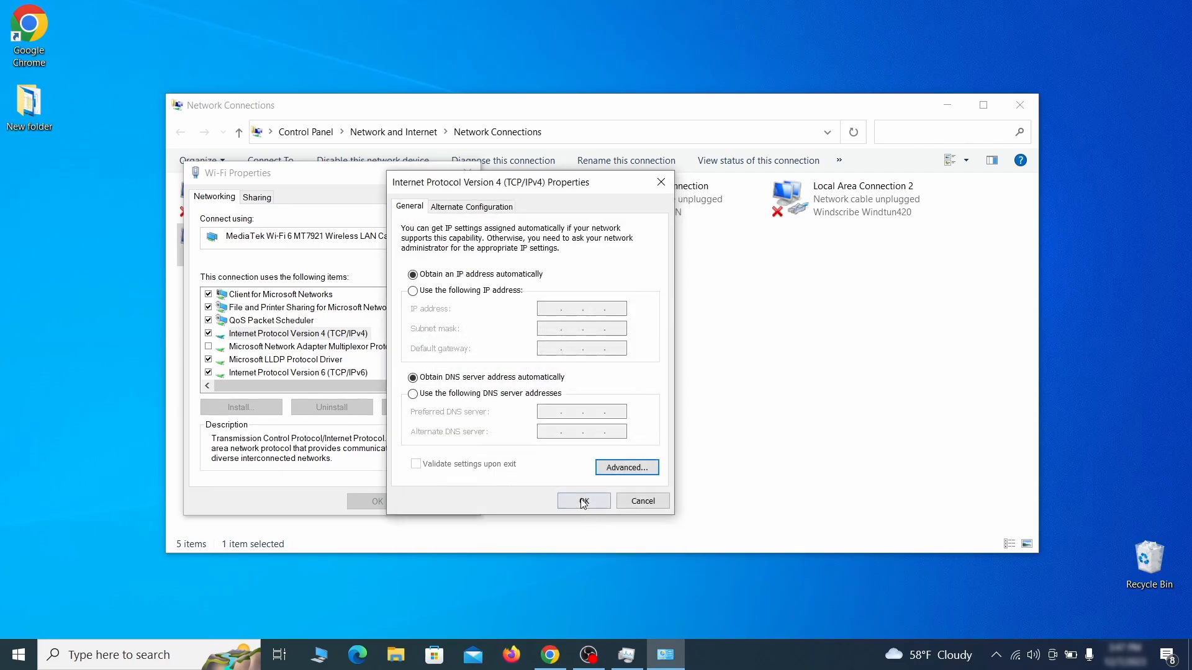
{"action": "left_click", "coordinate": [584, 501]}
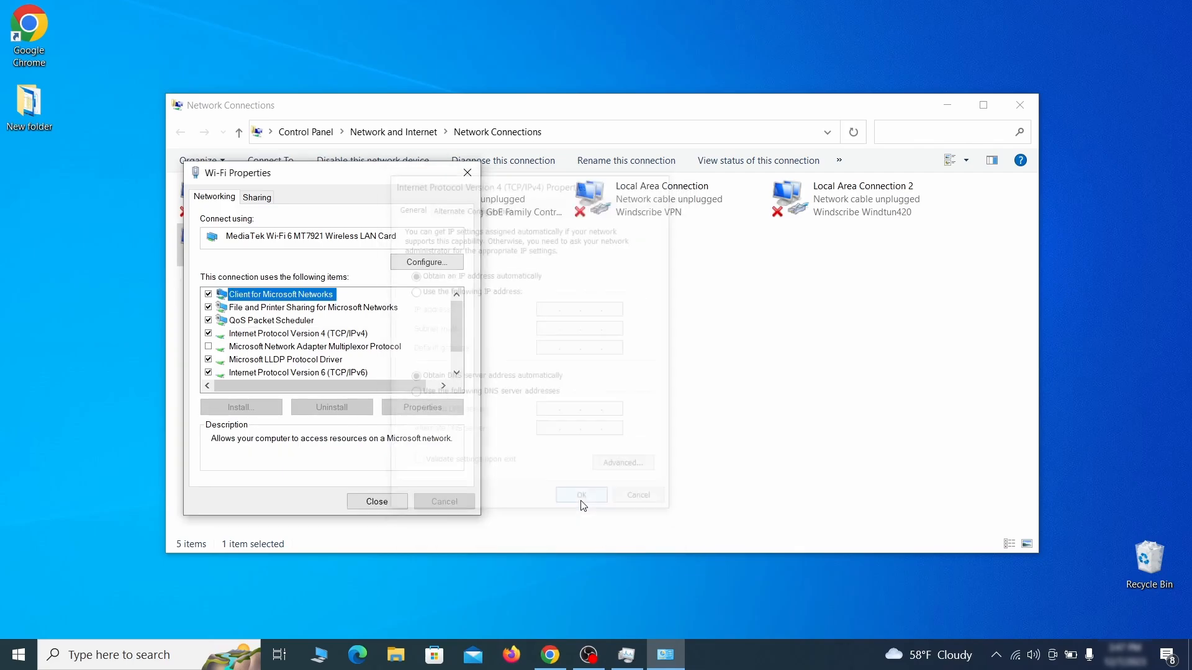
{"action": "left_click", "coordinate": [386, 506]}
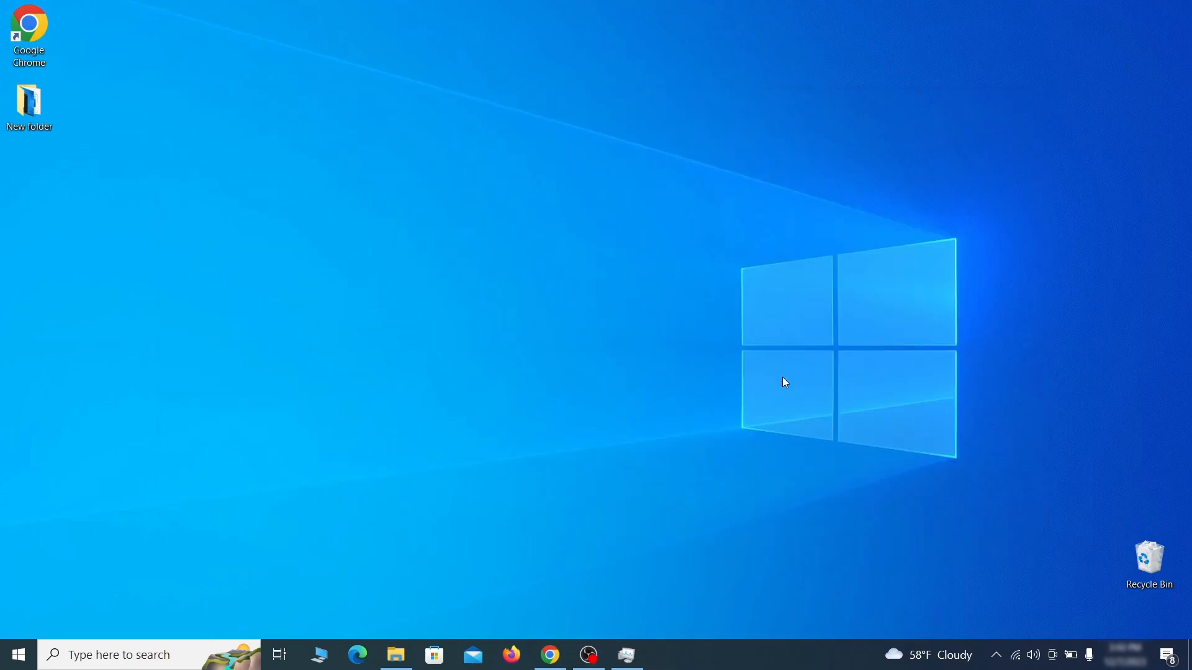
Open the file C:\Windows\System32\drivers\etc\hosts in Notepad
{"action": "key", "text": "super"}
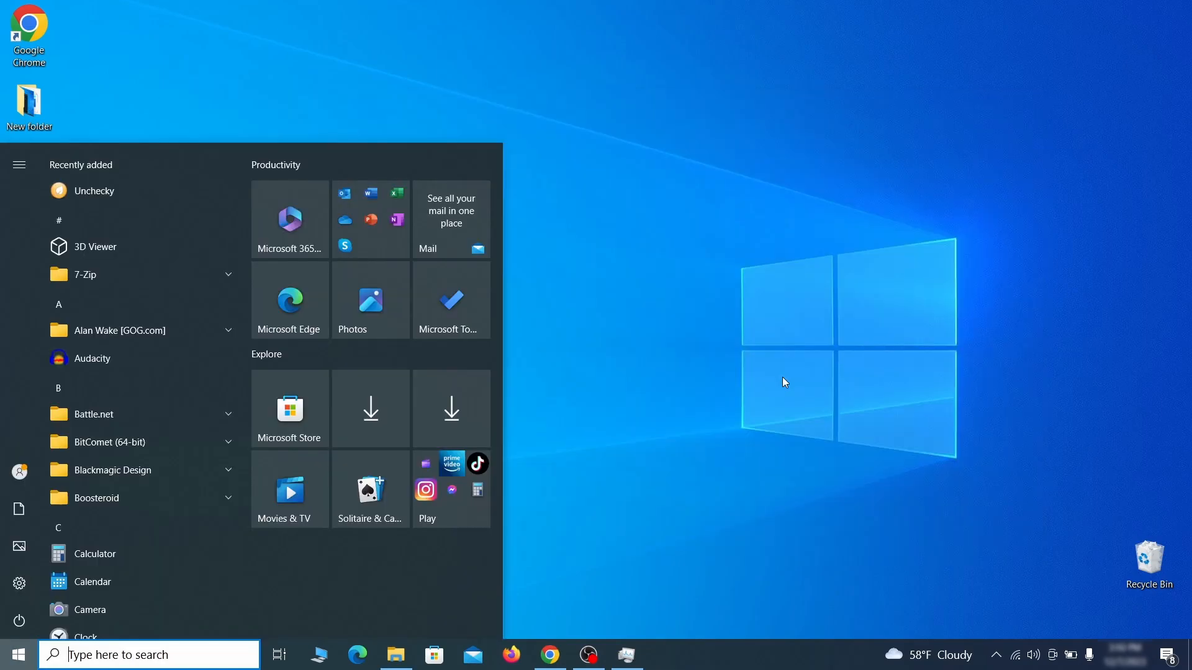
{"action": "type", "text": "n"}
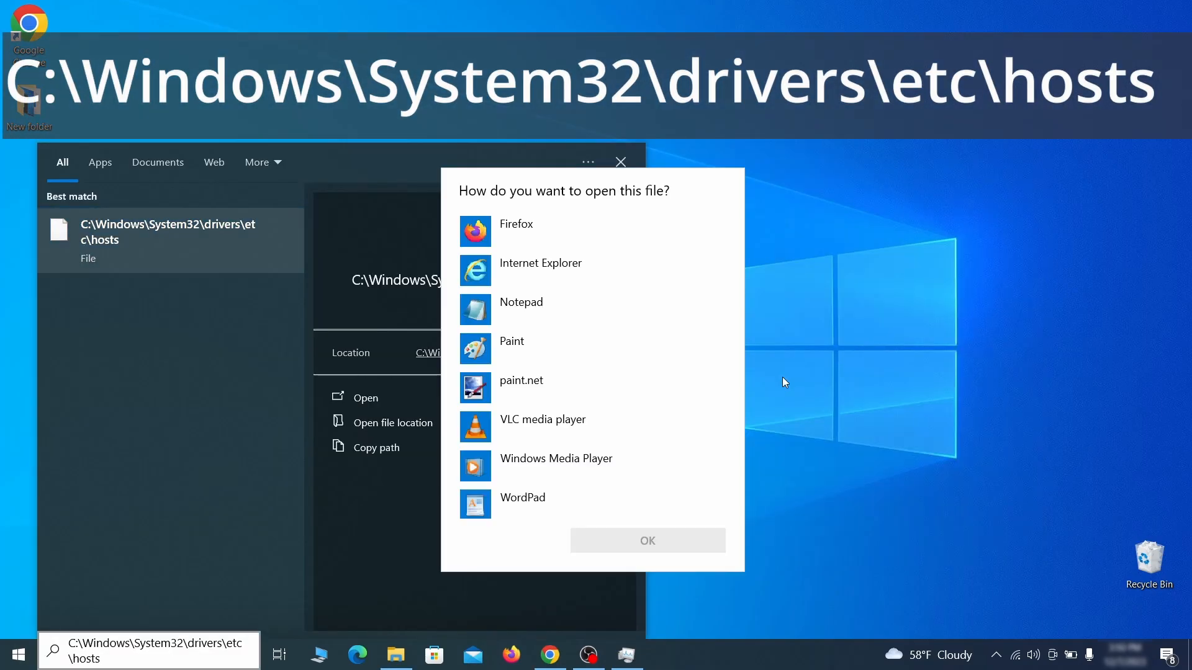
{"action": "key", "text": "Return"}
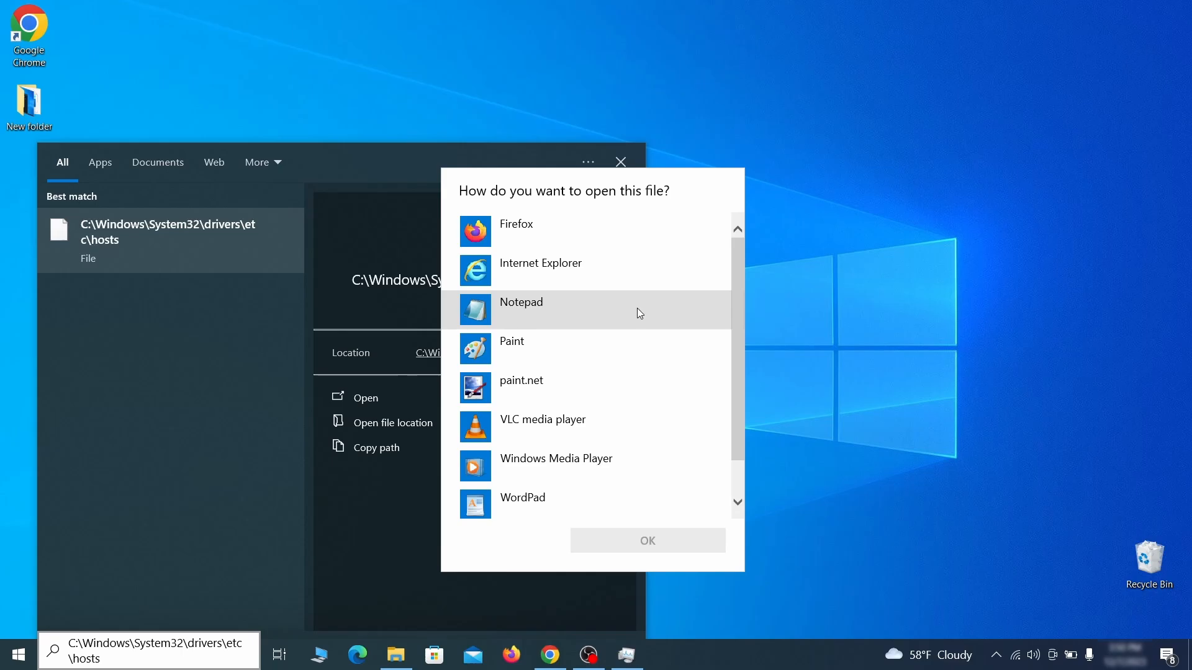
{"action": "double_click", "coordinate": [637, 308]}
Delete all the 0.0.0.0 entries below the commented localhost lines in the hosts file
{"action": "scroll", "coordinate": [682, 291], "scroll_direction": "down", "scroll_amount": 3}
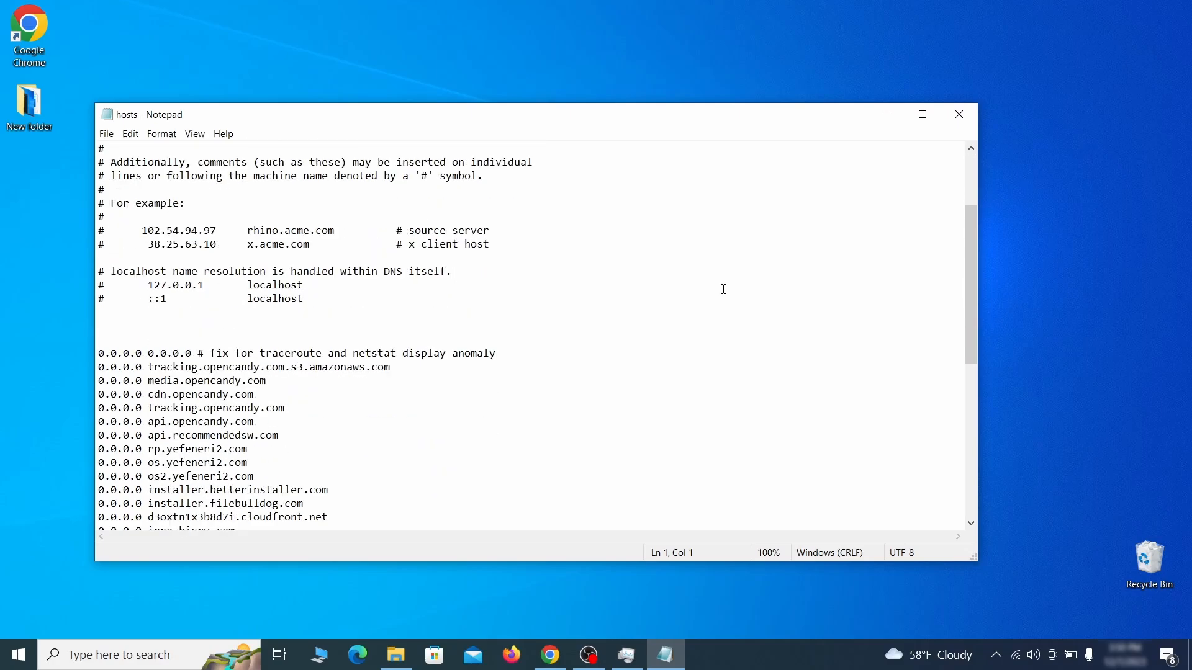
{"action": "left_click_drag", "start_coordinate": [99, 354], "coordinate": [303, 499]}
{"action": "scroll", "coordinate": [319, 418], "scroll_direction": "down", "scroll_amount": 6}
{"action": "scroll", "coordinate": [341, 412], "scroll_direction": "down", "scroll_amount": 3}
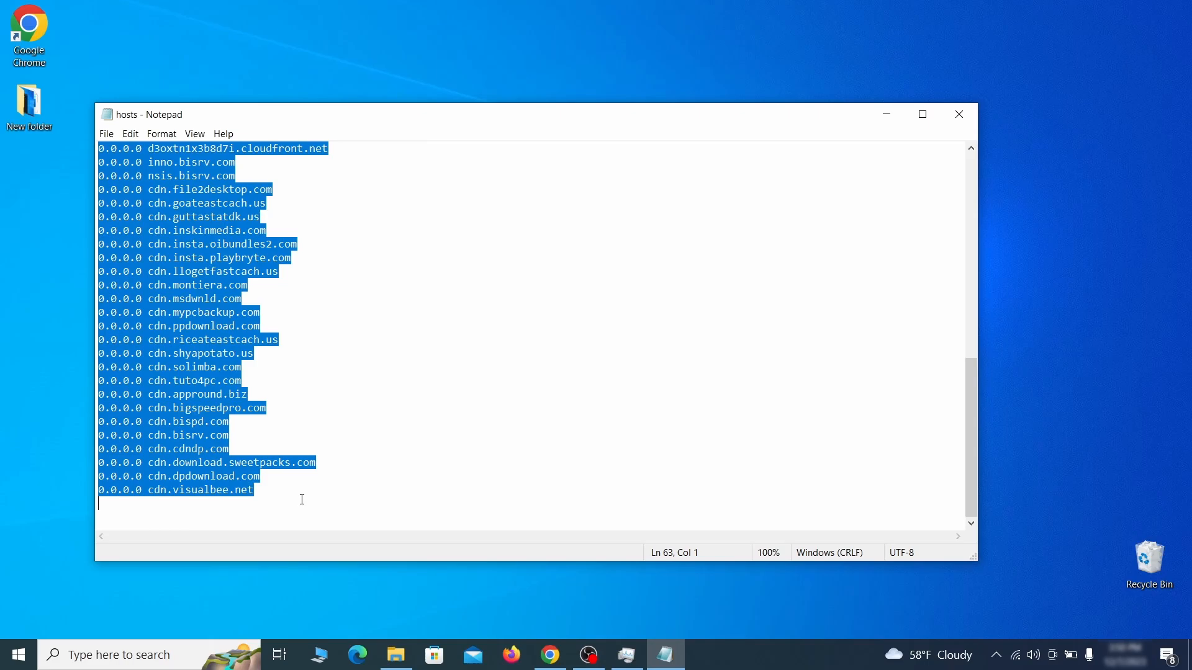
{"action": "key", "text": "Delete"}
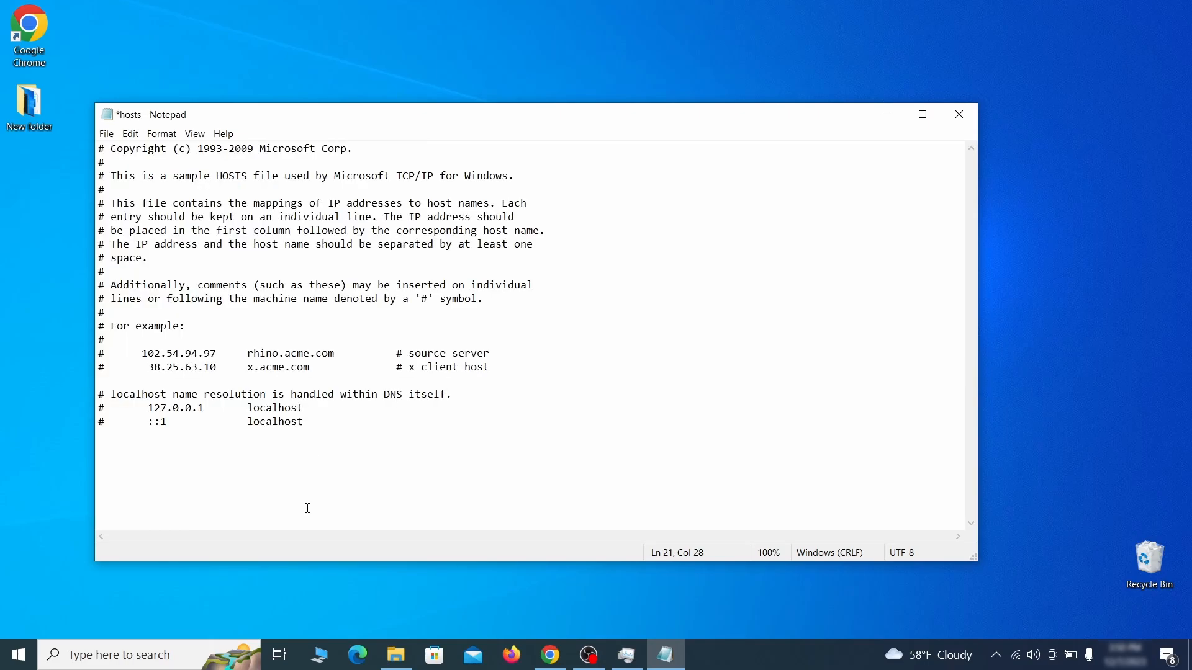
Save the edited hosts file and close Notepad
{"action": "left_click", "coordinate": [106, 134]}
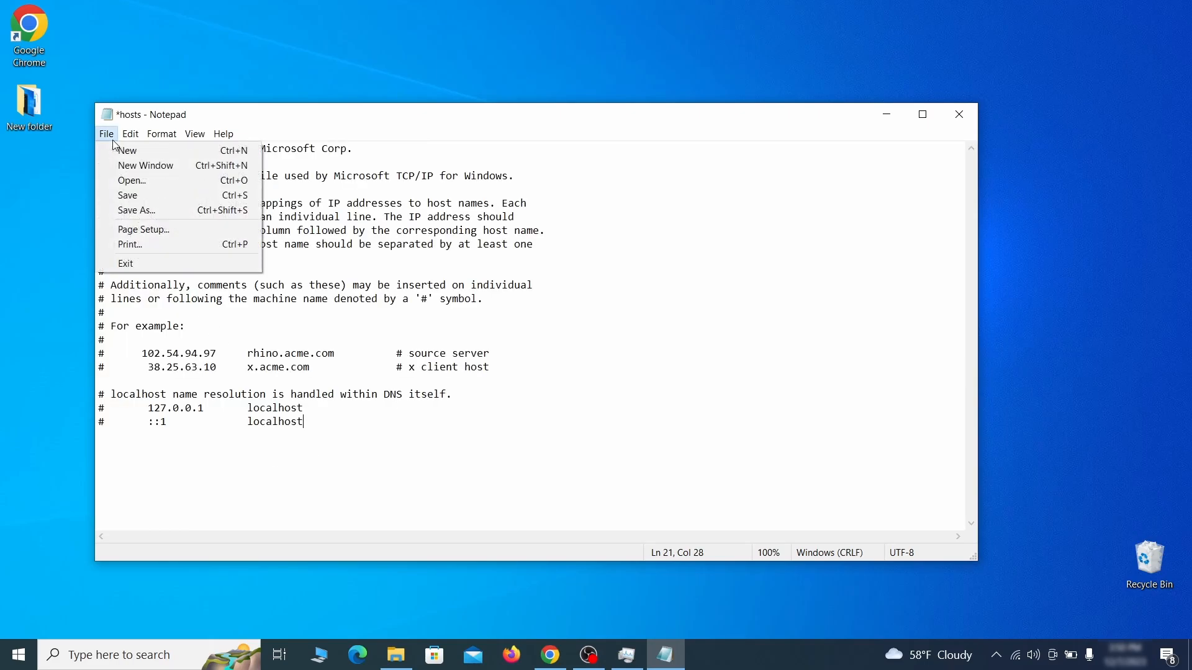
{"action": "left_click", "coordinate": [154, 193]}
{"action": "left_click", "coordinate": [969, 115]}
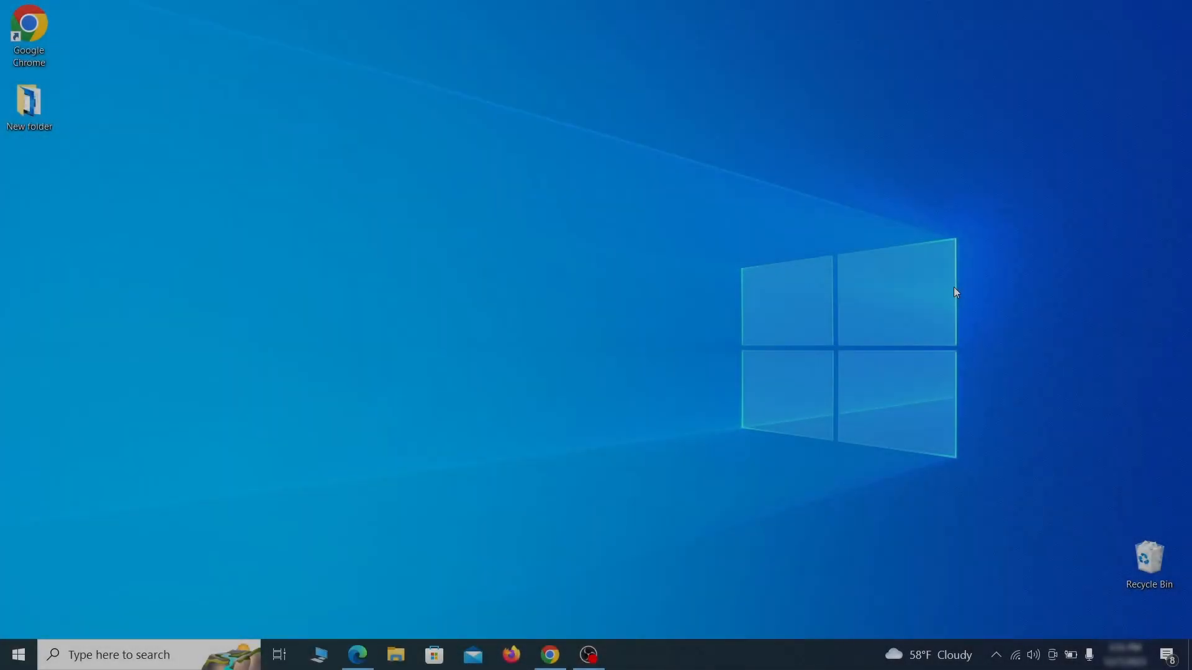
Disable Example Malware App in the Startup Apps settings and close the Settings window
{"action": "key", "text": "super"}
{"action": "type", "text": "startup"}
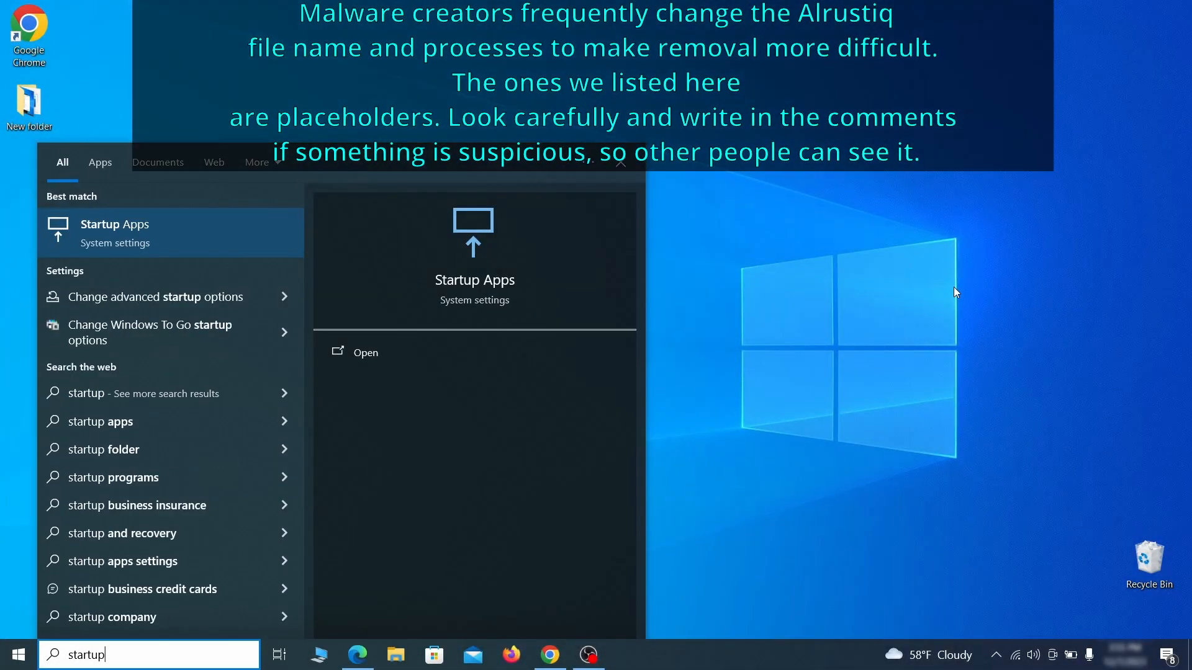
{"action": "type", "text": " apps"}
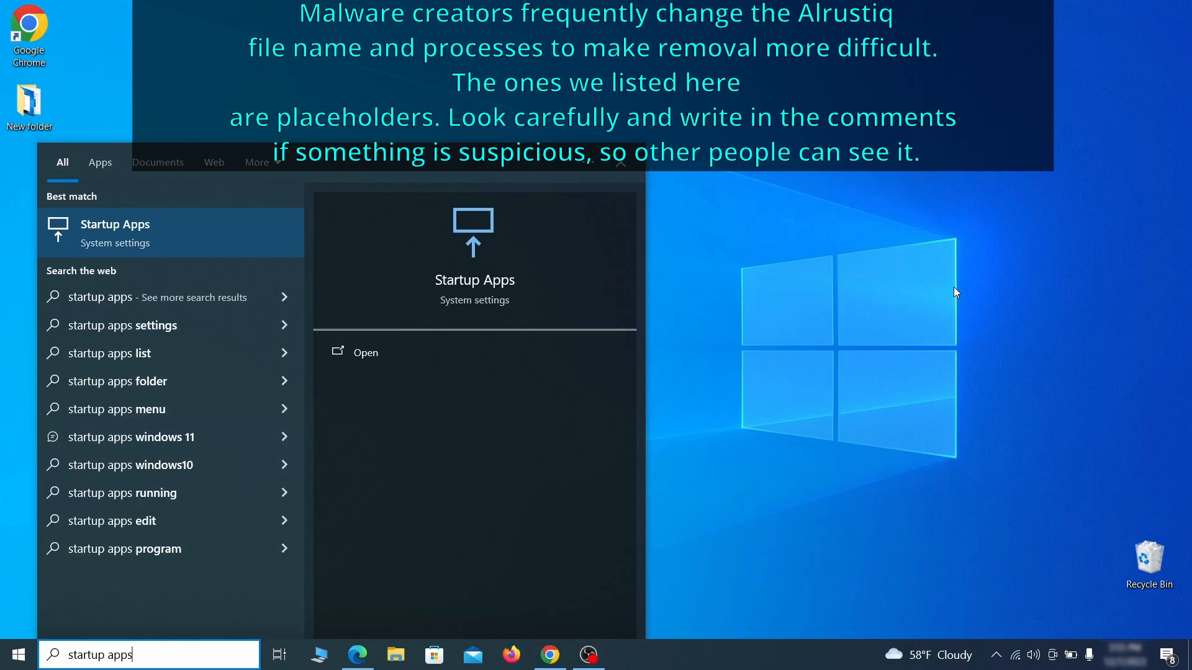
{"action": "key", "text": "Return"}
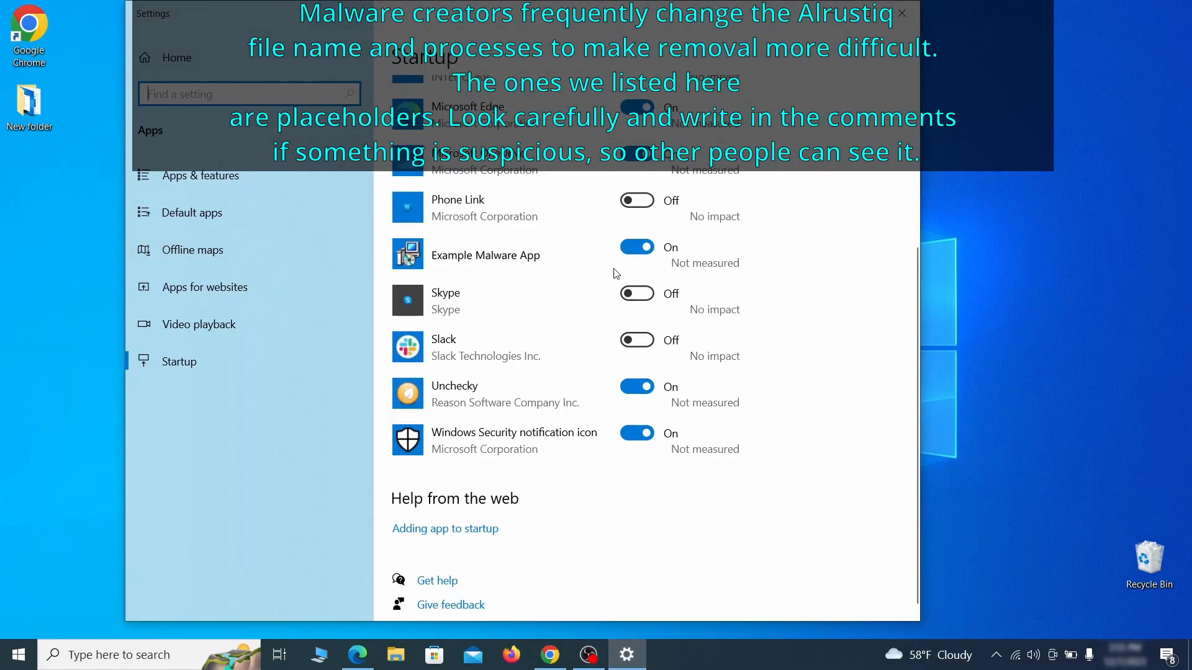
{"action": "left_click", "coordinate": [639, 258]}
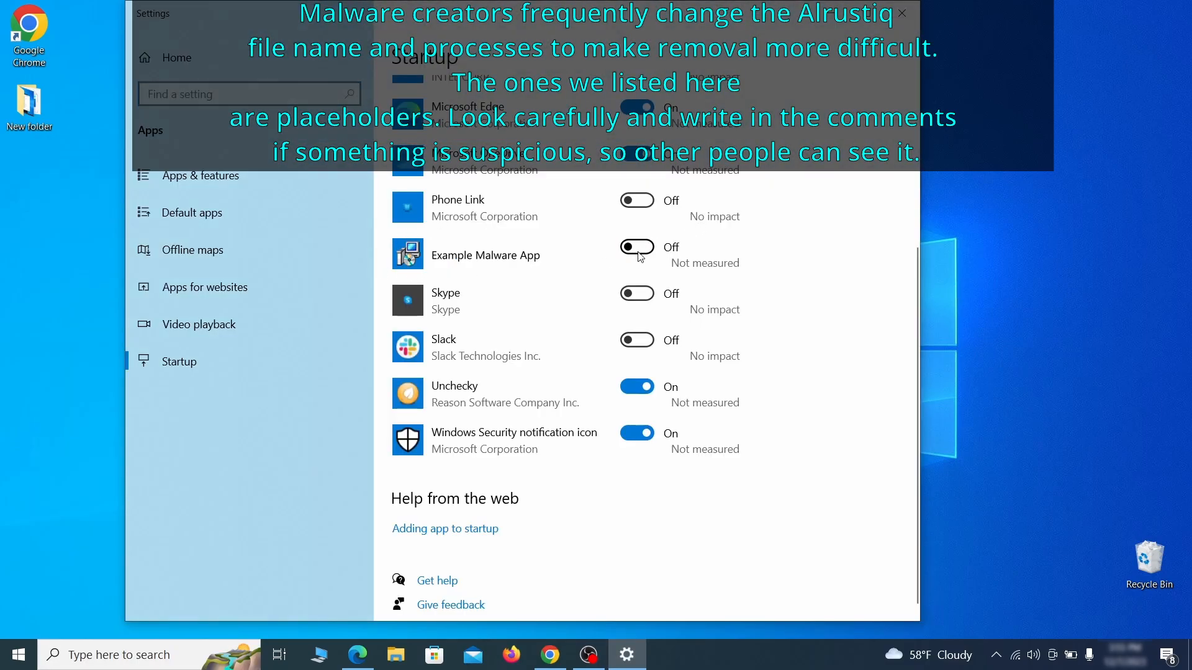
{"action": "left_click", "coordinate": [902, 13]}
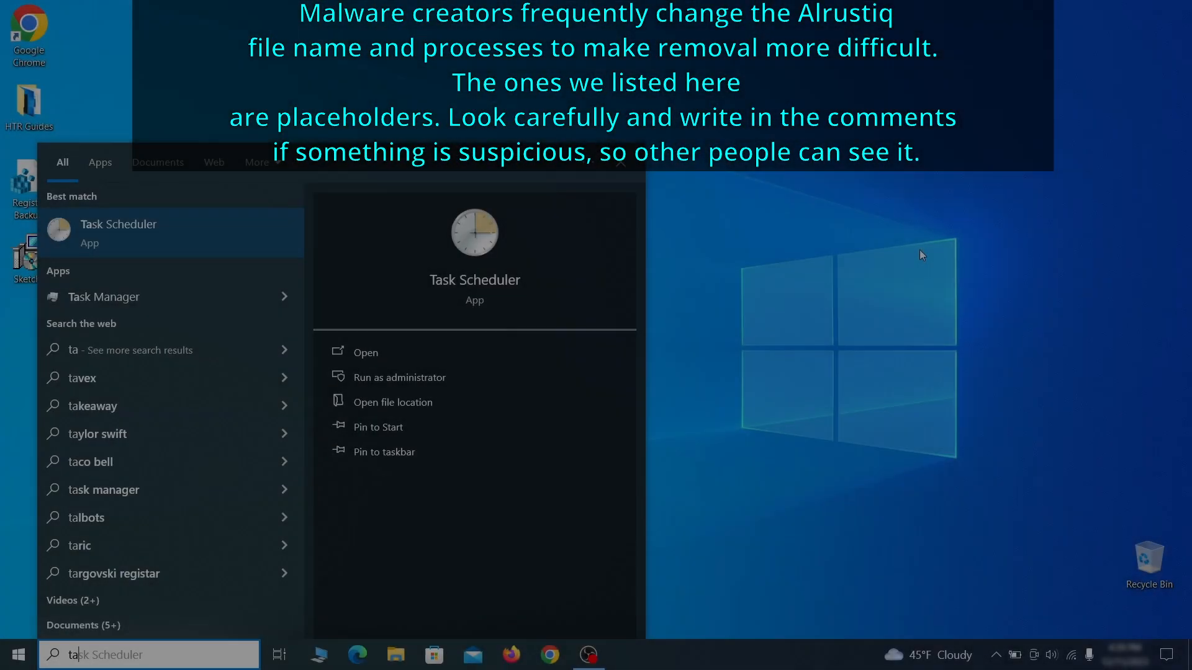
Open Task Scheduler and select the Example Malware App task in the Task Scheduler Library
{"action": "type", "text": "sk scheduler"}
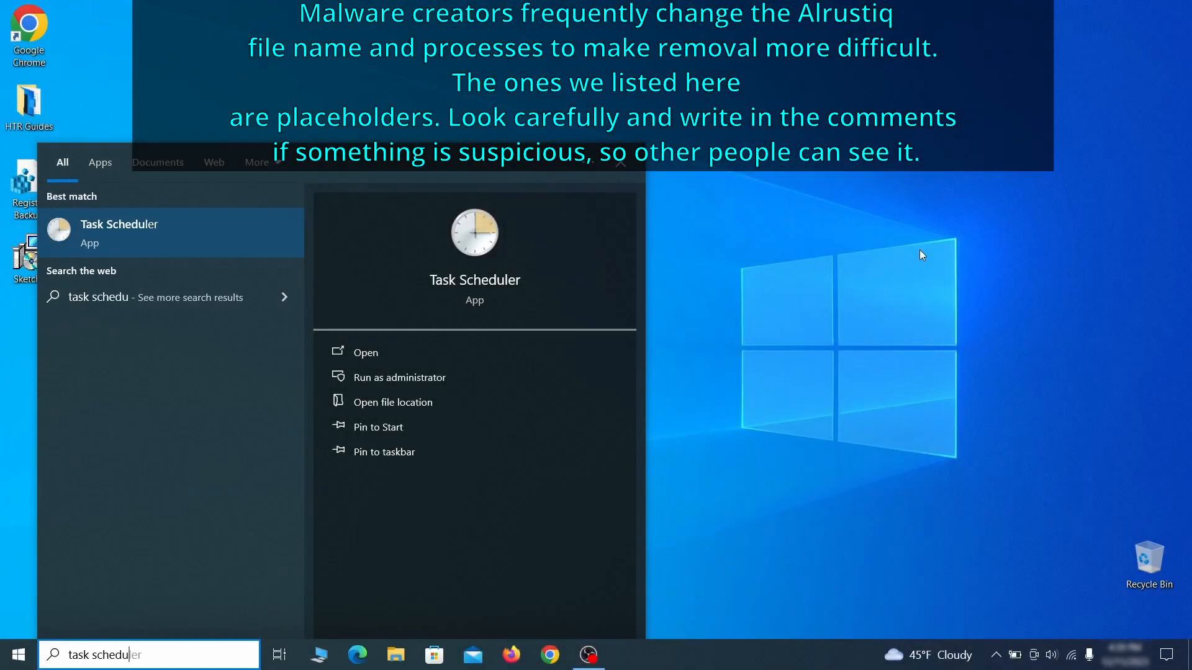
{"action": "key", "text": "Return"}
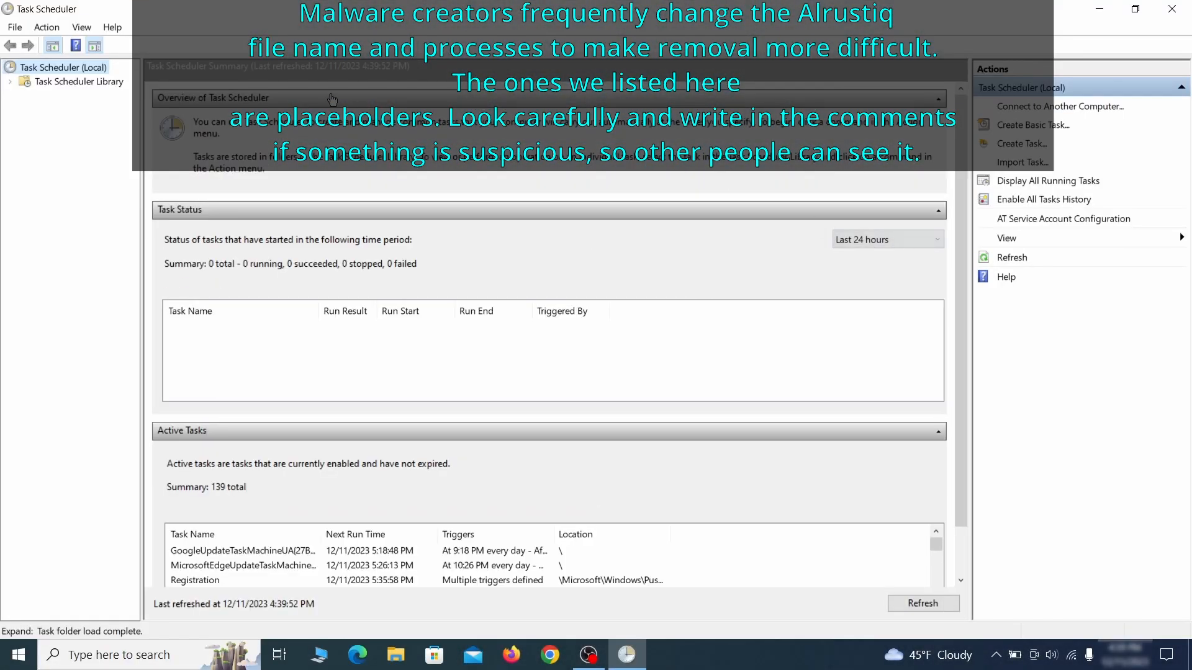
{"action": "left_click", "coordinate": [104, 82]}
{"action": "left_click", "coordinate": [187, 370]}
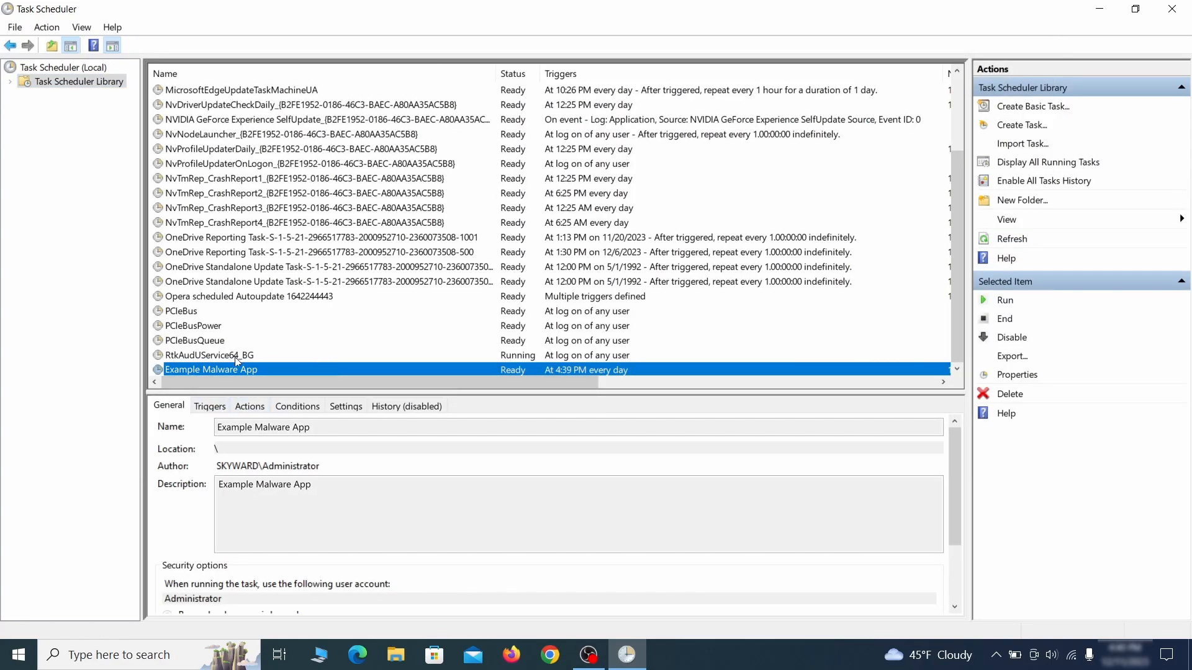
Check the triggers and actions in the Example Malware App task's properties, and close the properties without changes
{"action": "right_click", "coordinate": [343, 372]}
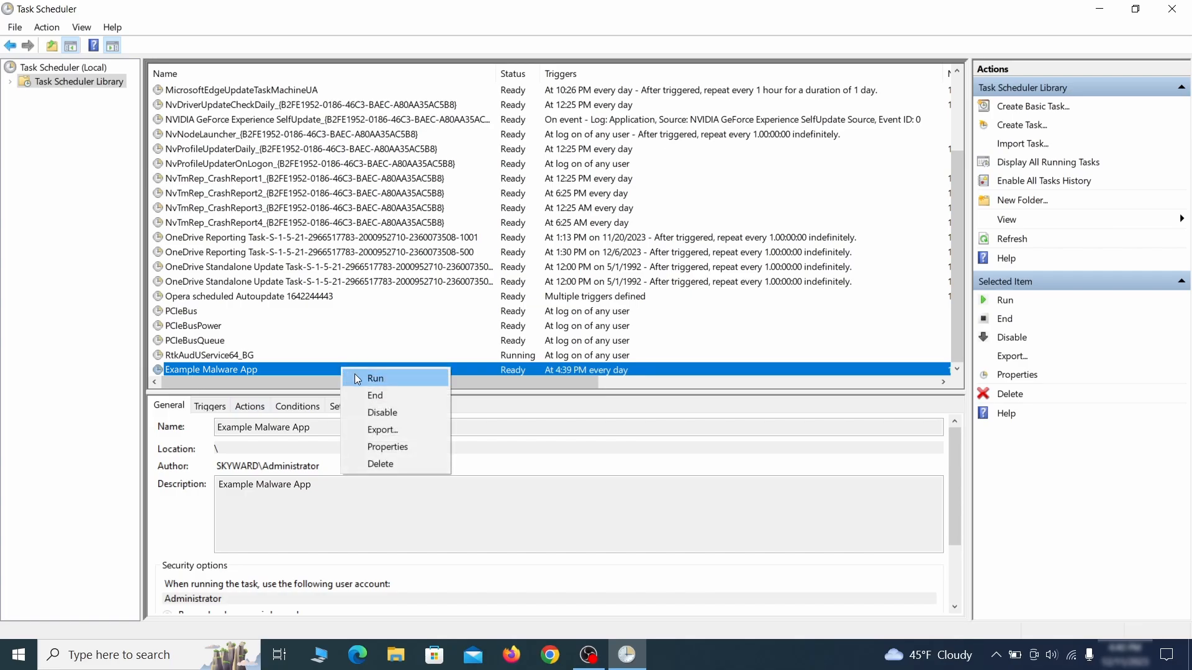
{"action": "left_click", "coordinate": [392, 449]}
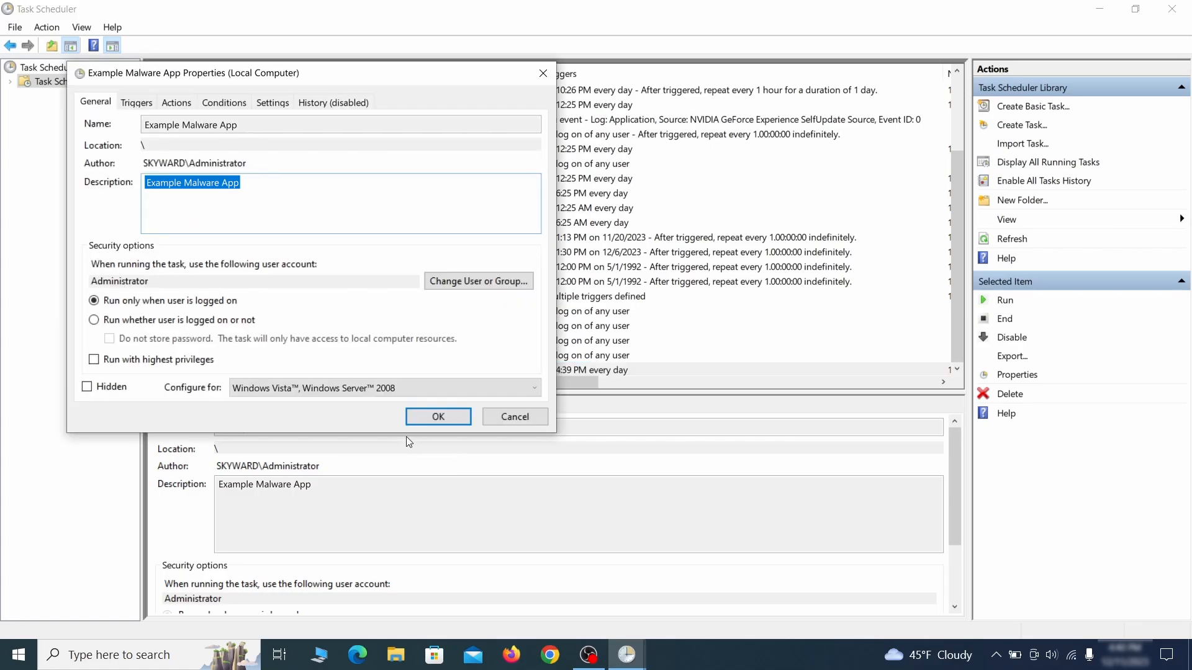
{"action": "left_click", "coordinate": [138, 102]}
{"action": "left_click", "coordinate": [180, 103]}
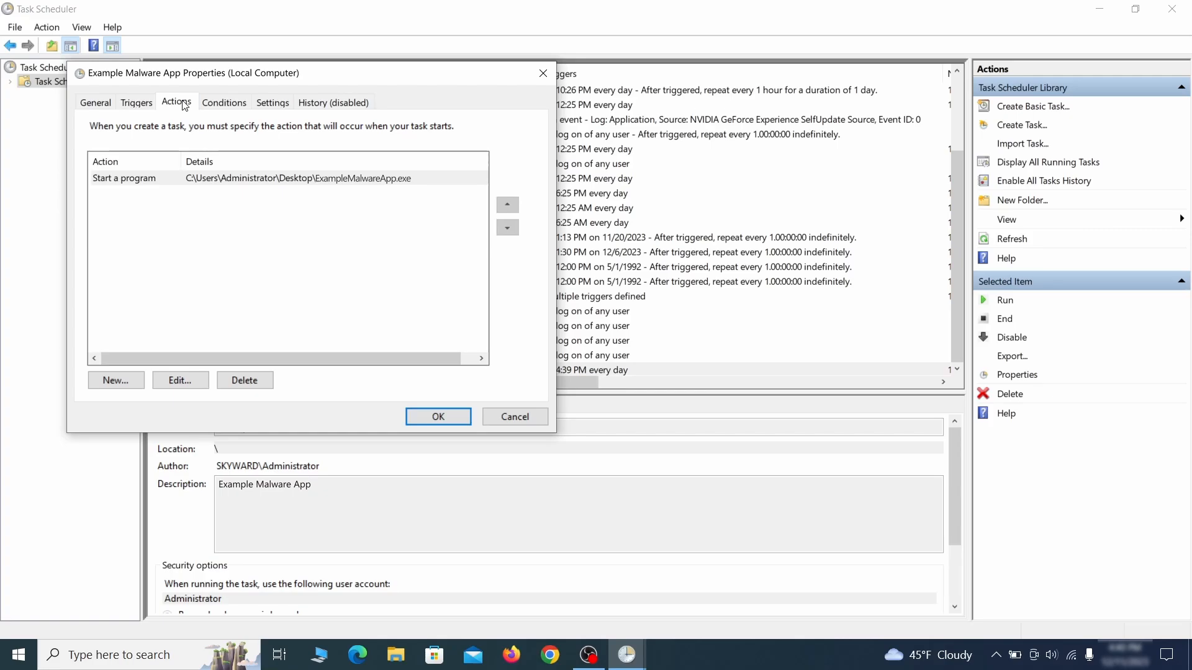
{"action": "key", "text": "Escape"}
Delete the Example Malware App task from the Task Scheduler Library and confirm the deletion
{"action": "right_click", "coordinate": [382, 369]}
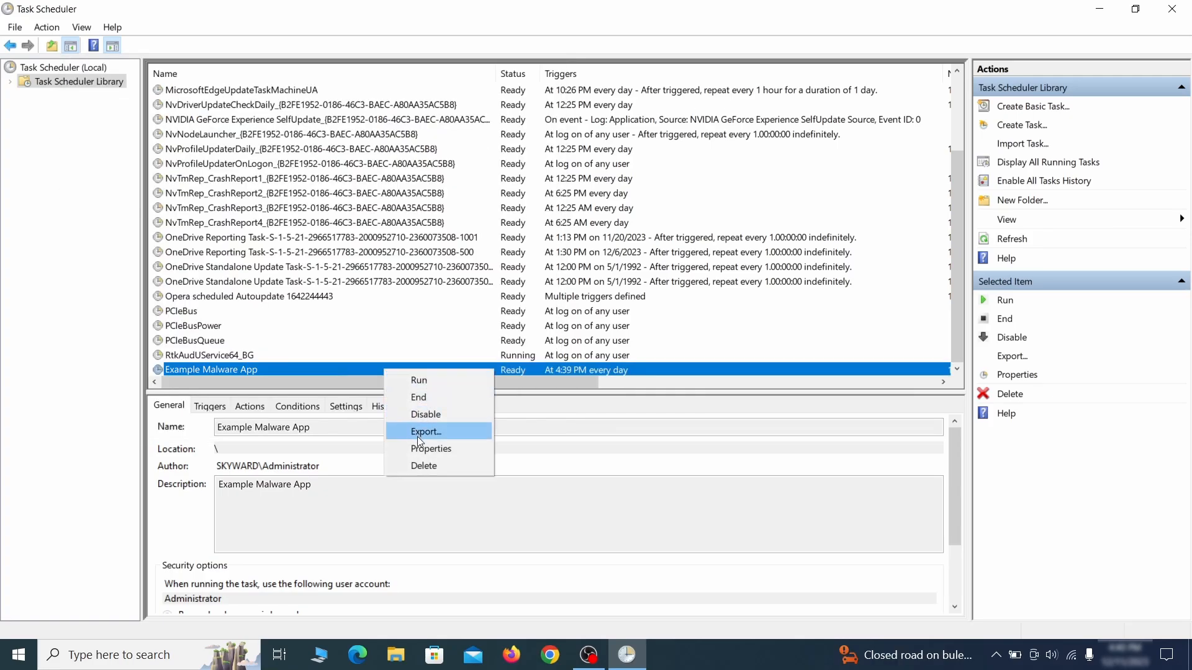
{"action": "left_click", "coordinate": [424, 465]}
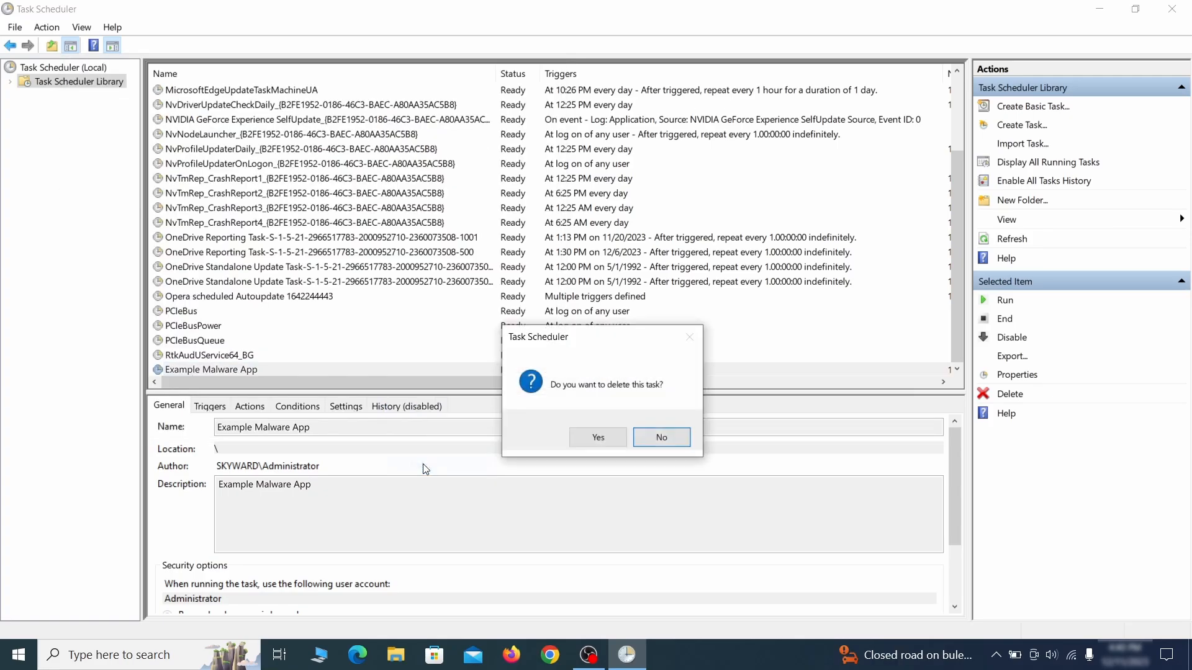
{"action": "left_click", "coordinate": [598, 438]}
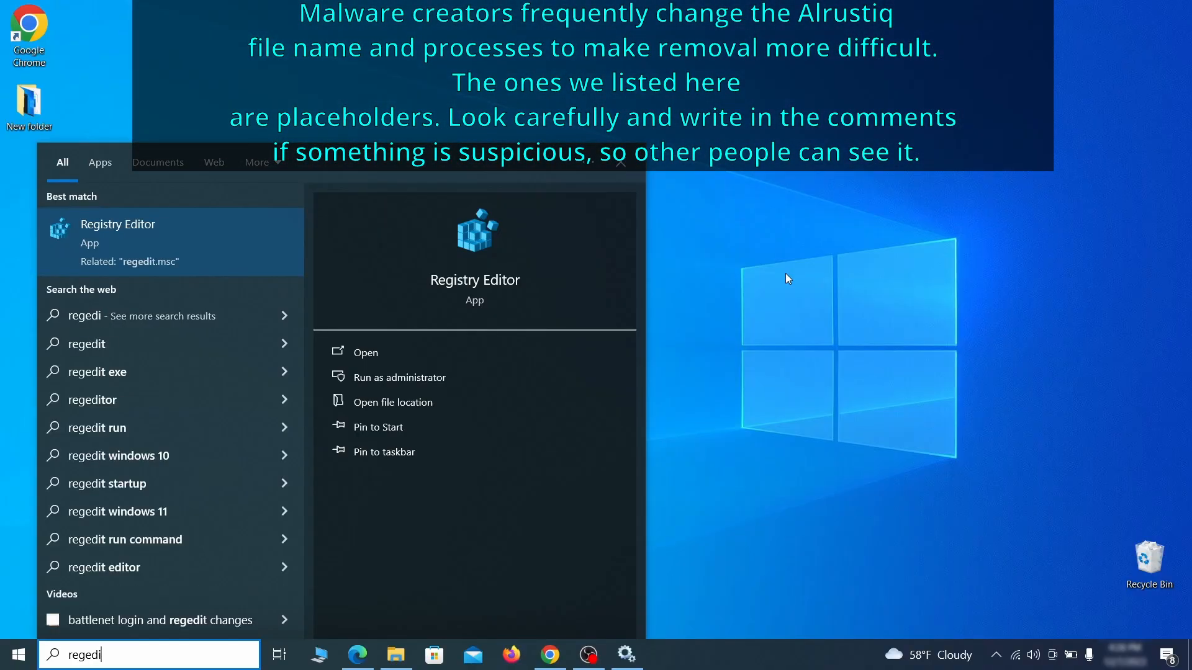
Open Registry Editor and export the entire registry to the desktop as "Registry Backup"
{"action": "type", "text": "t"}
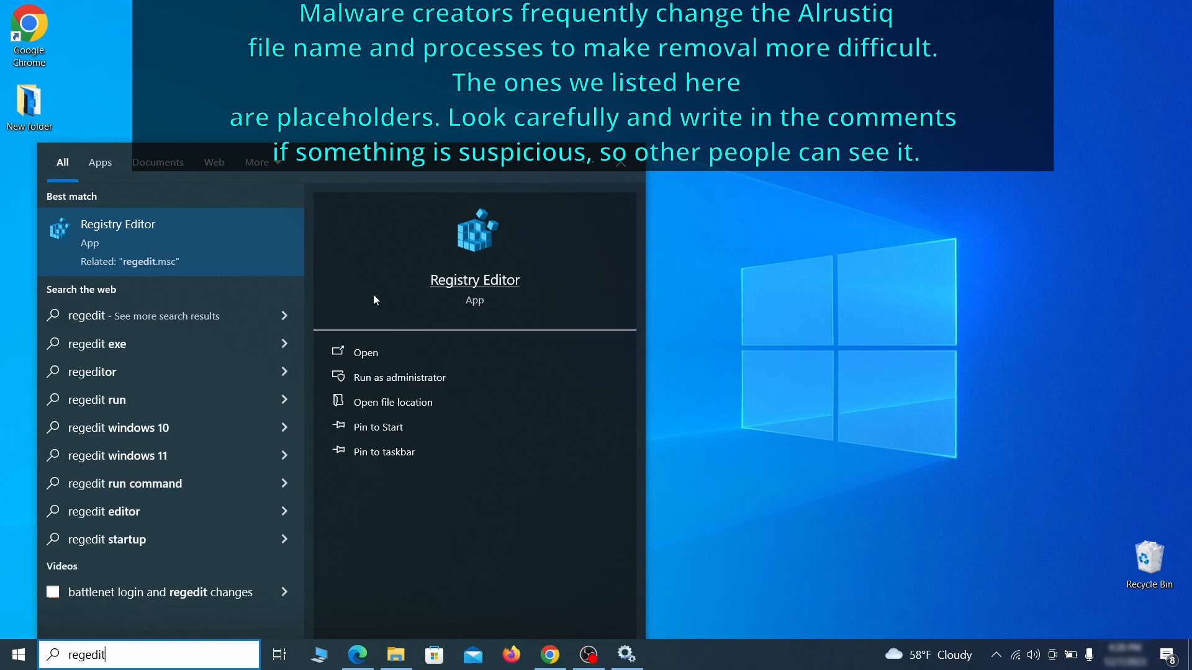
{"action": "right_click", "coordinate": [222, 234]}
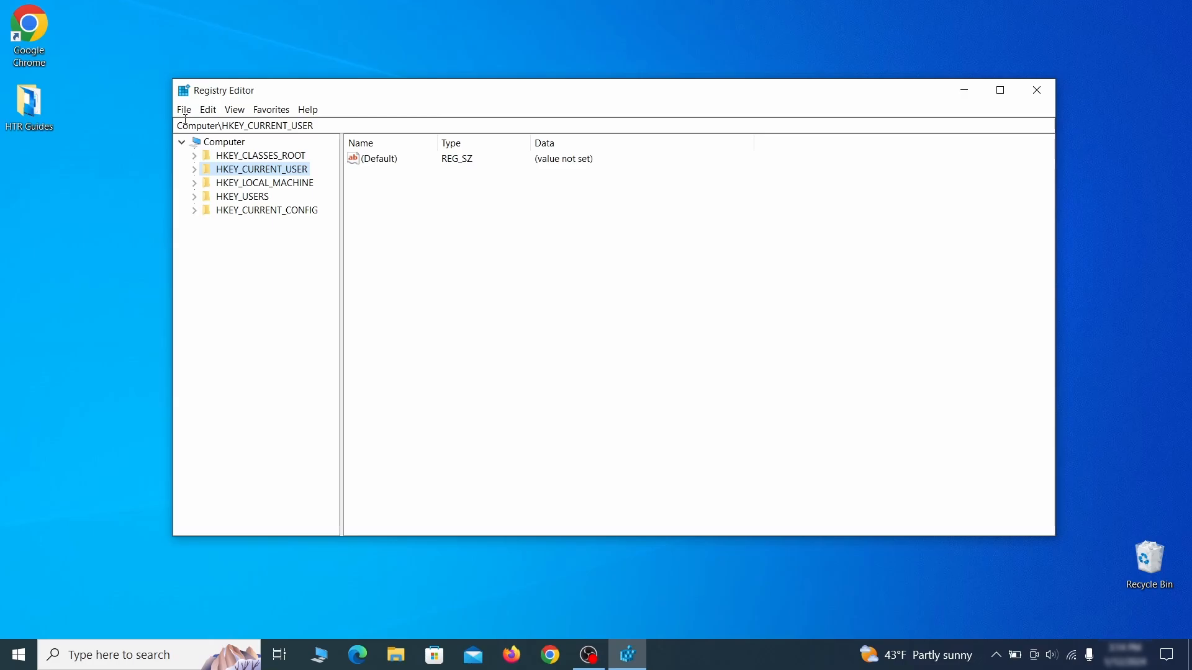
{"action": "left_click", "coordinate": [184, 109]}
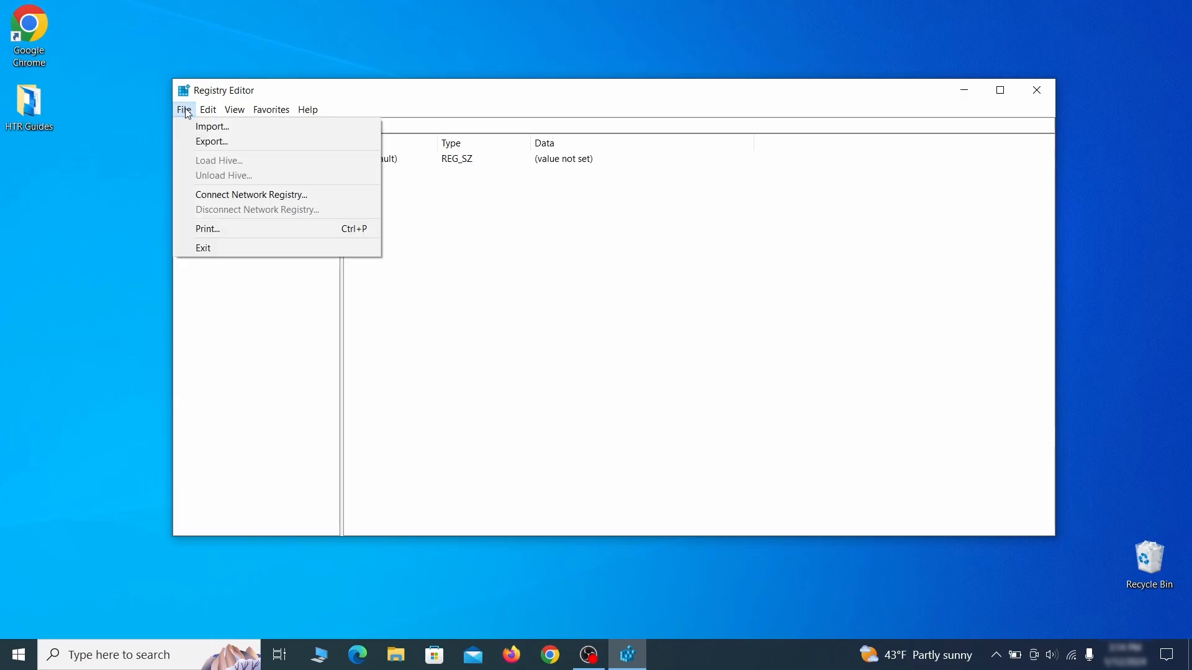
{"action": "left_click", "coordinate": [287, 143]}
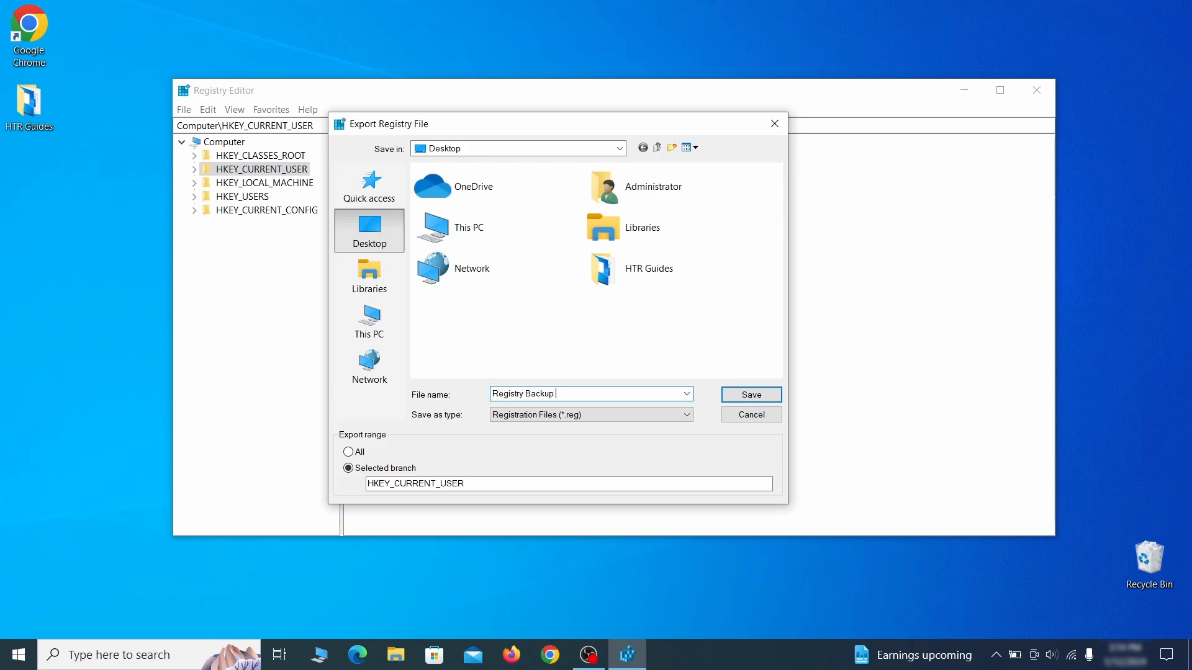
{"action": "left_click", "coordinate": [348, 452]}
{"action": "key", "text": "Return"}
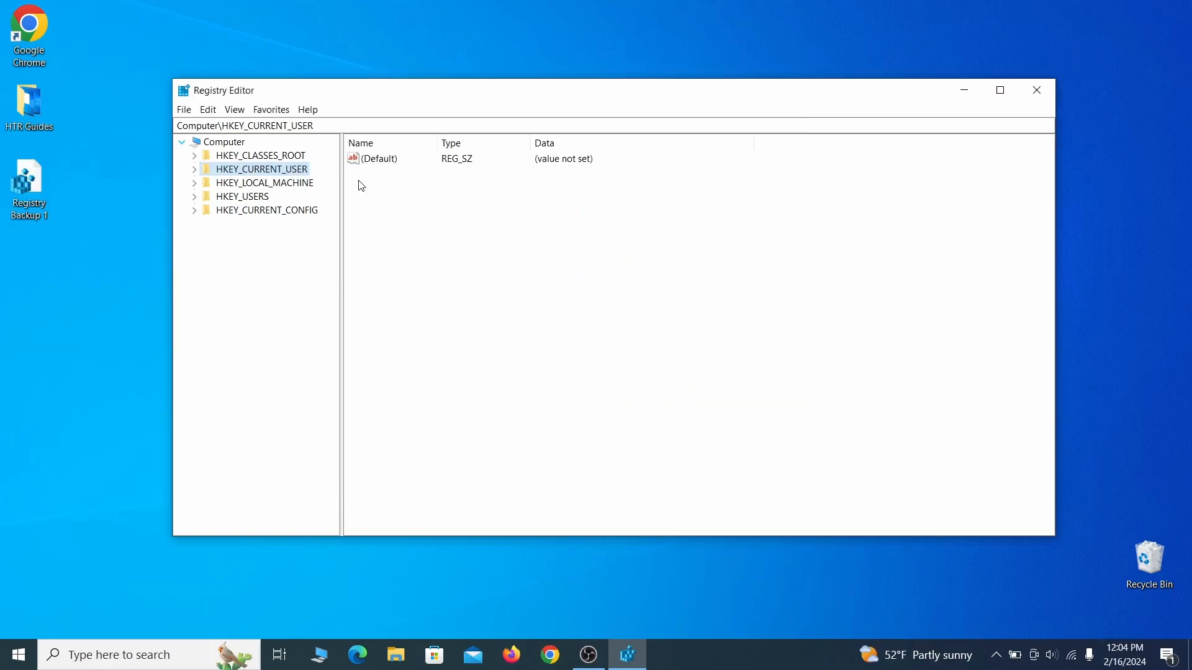
Choose the Registry Backup 1 file on the desktop for import into the registry
{"action": "left_click", "coordinate": [184, 109]}
{"action": "left_click", "coordinate": [261, 134]}
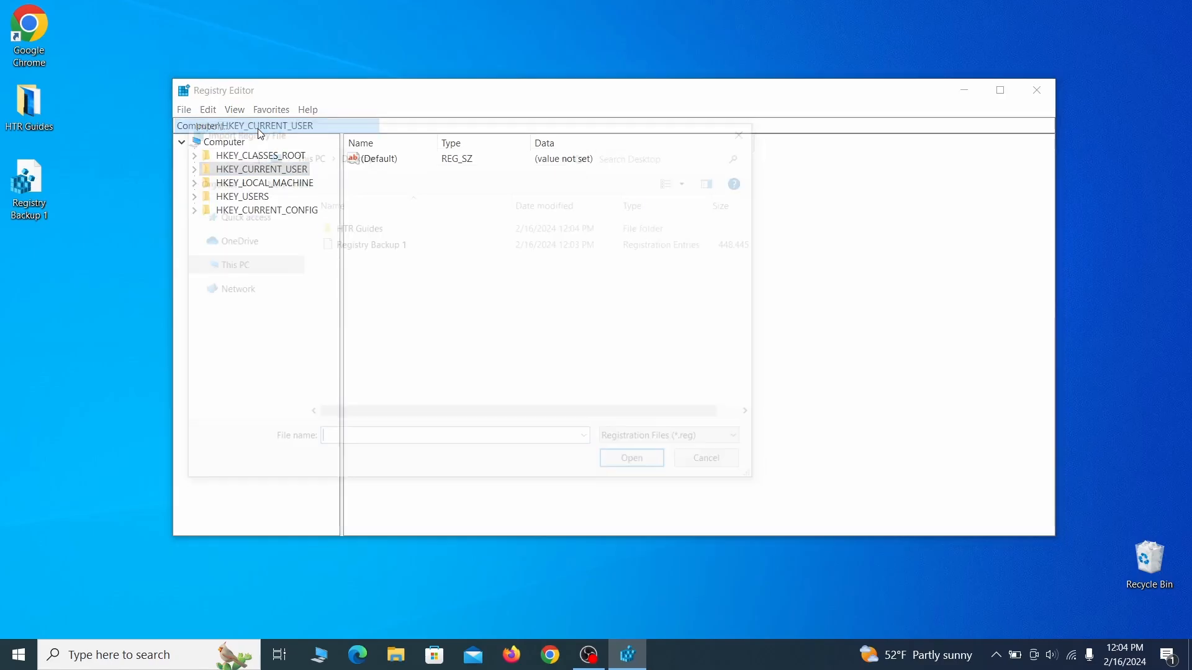
{"action": "left_click", "coordinate": [413, 248]}
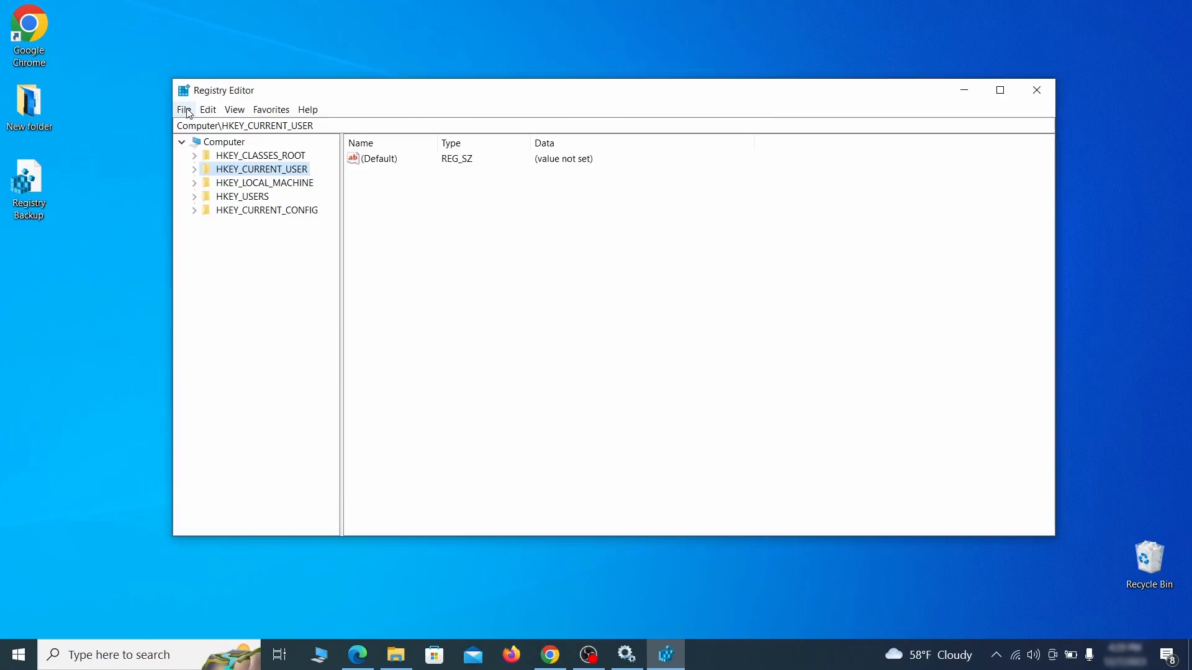
Search the registry for "Example Malware App" and select the Reopen key under the matching InstallBuilders entry
{"action": "left_click", "coordinate": [185, 110]}
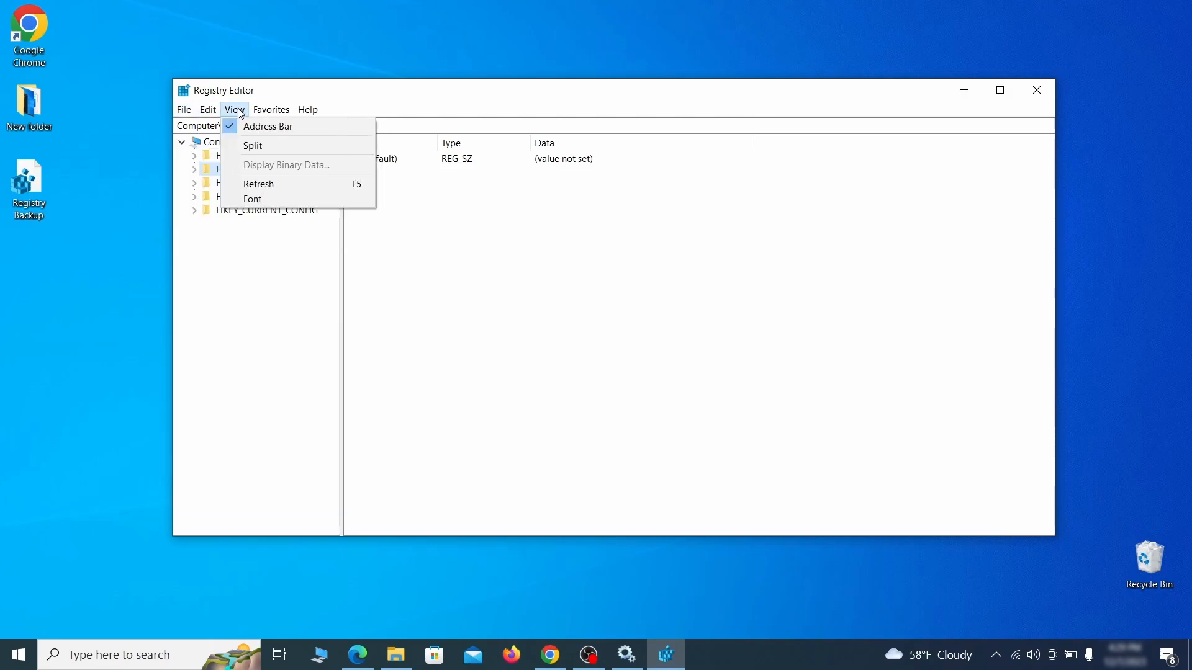
{"action": "mouse_move", "coordinate": [213, 113]}
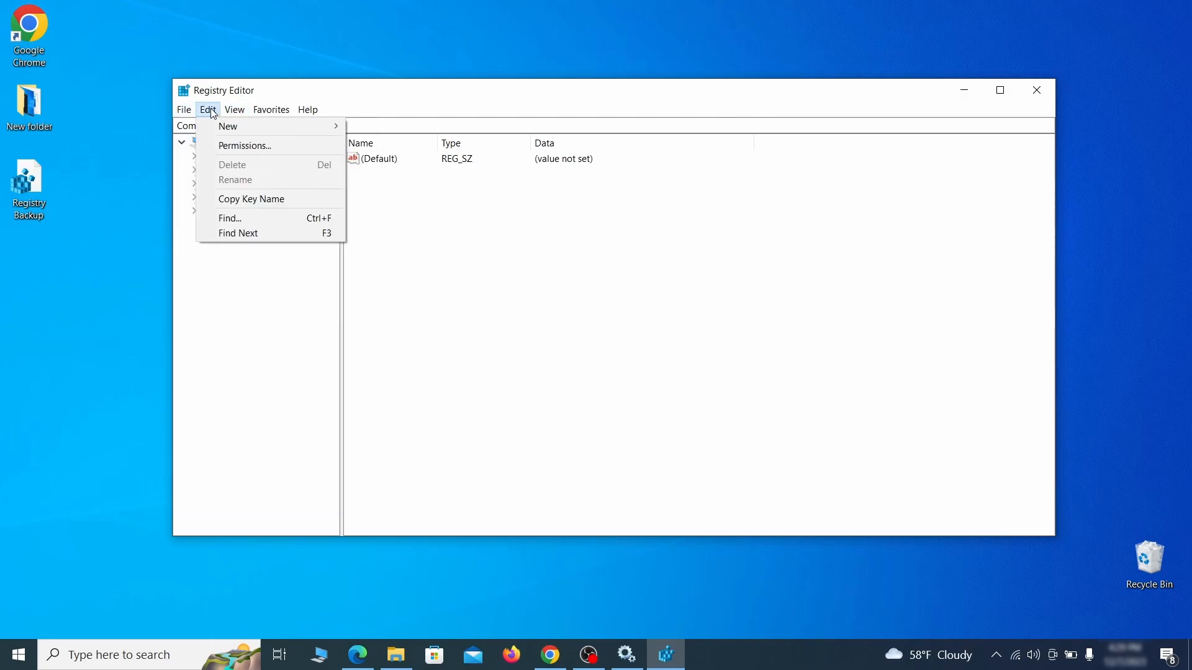
{"action": "left_click", "coordinate": [258, 219]}
{"action": "type", "text": "Exa"}
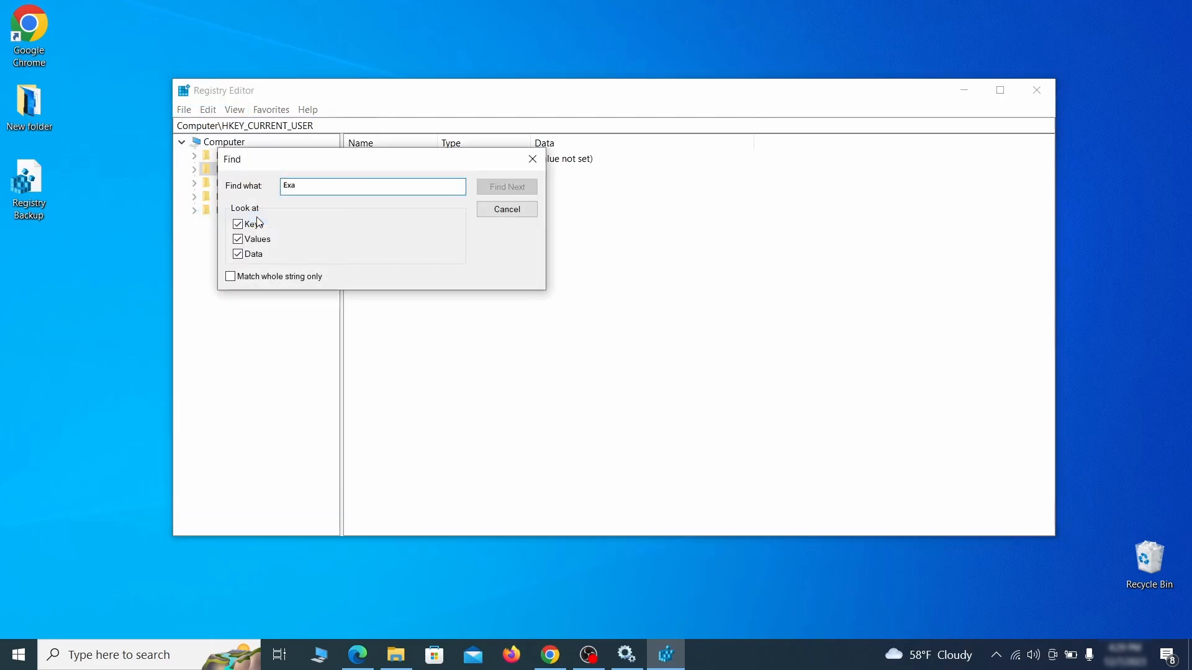
{"action": "type", "text": "mple Malware App"}
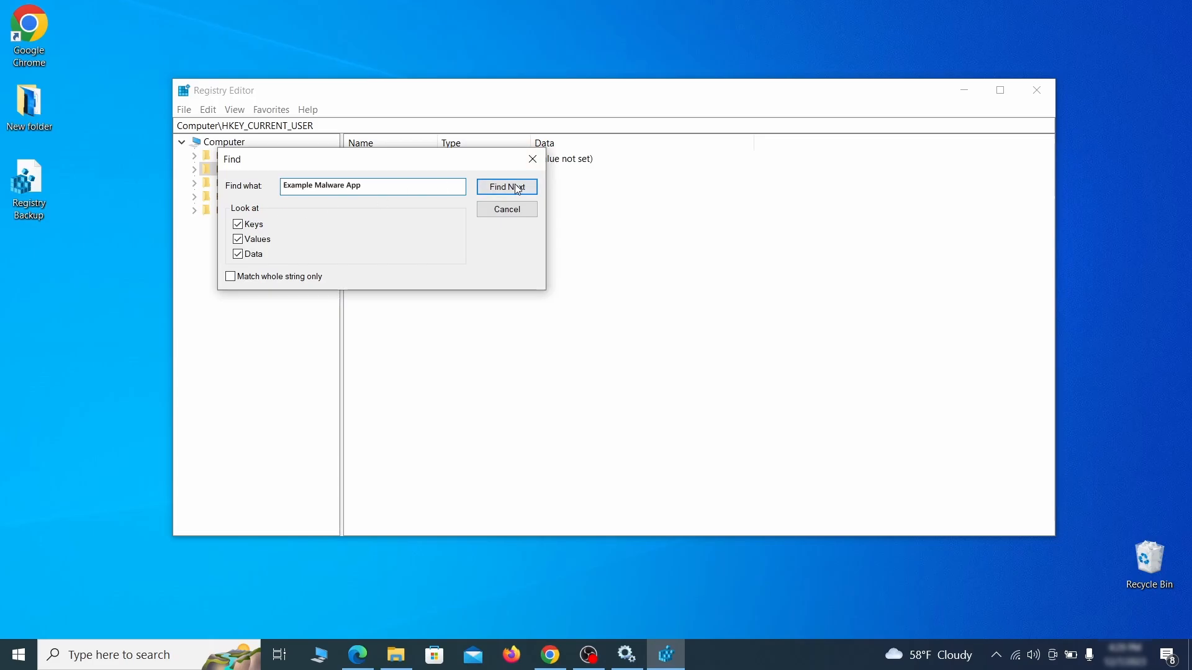
{"action": "left_click", "coordinate": [517, 187]}
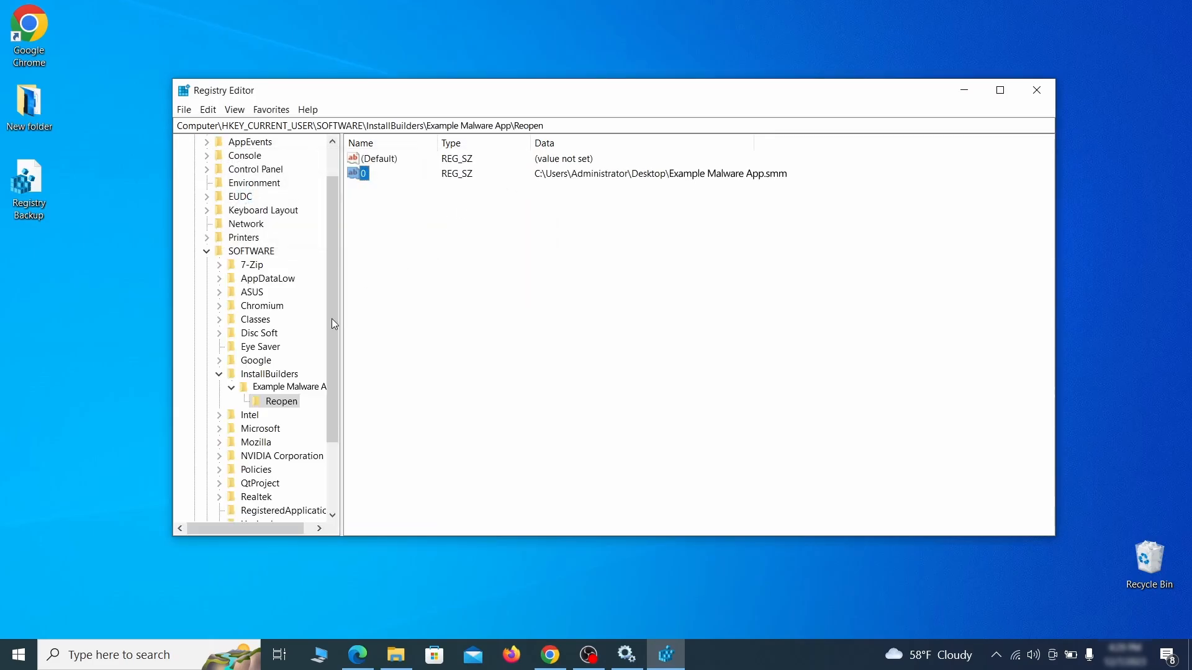
{"action": "left_click", "coordinate": [290, 404]}
{"action": "right_click", "coordinate": [289, 407]}
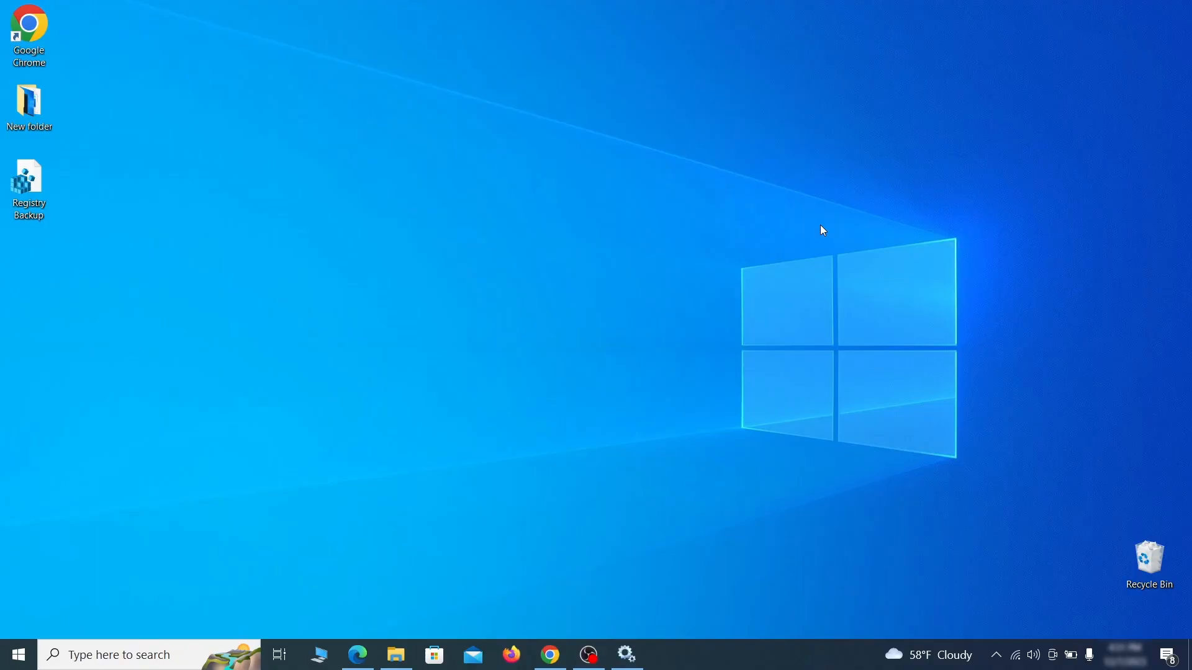
Launch the Microsoft Windows Malicious Software Removal Tool by running the MRT command
{"action": "key", "text": "super+r"}
{"action": "key", "text": "BackSpace"}
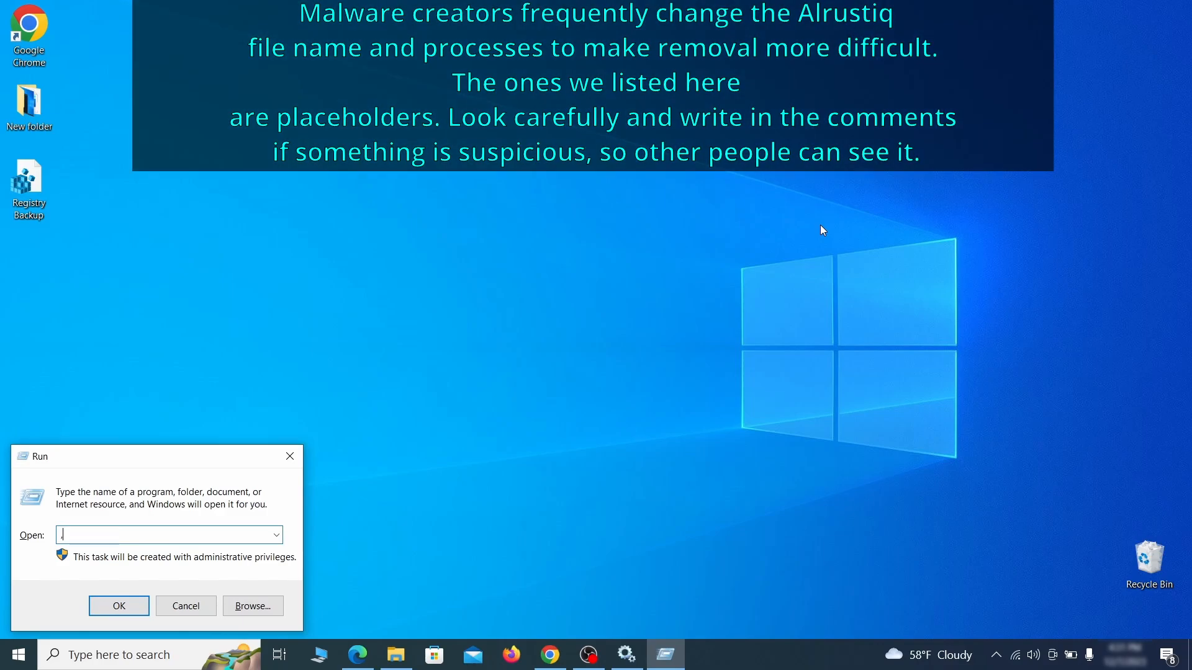
{"action": "type", "text": "M"}
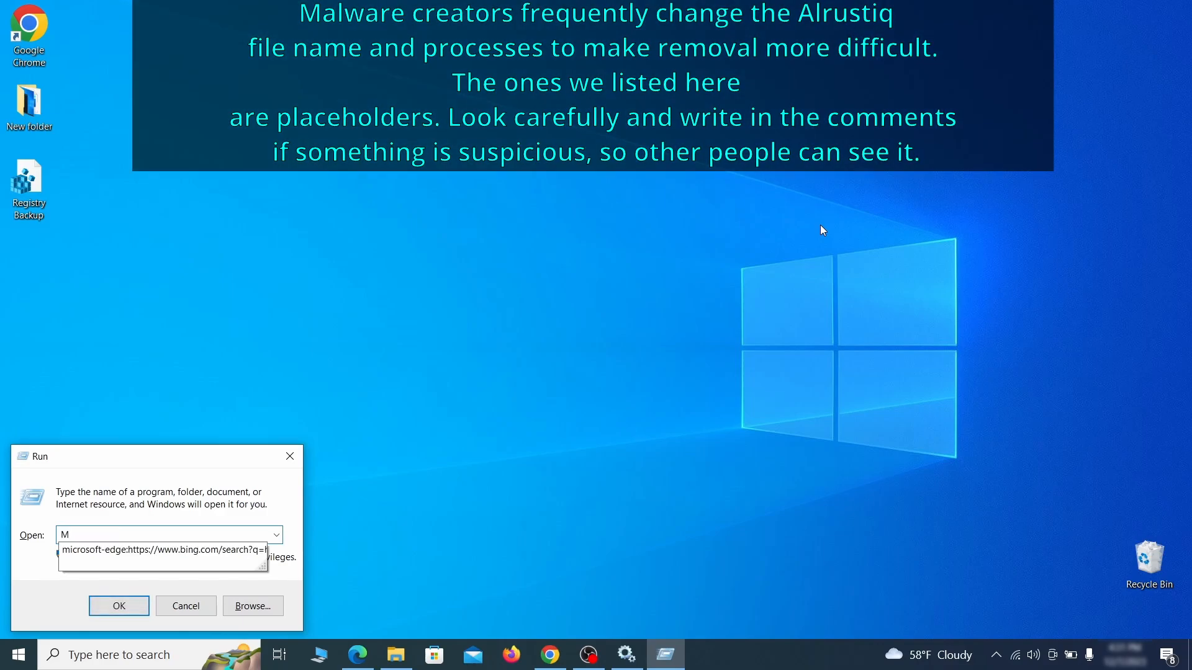
{"action": "type", "text": "RT"}
{"action": "key", "text": "Return"}
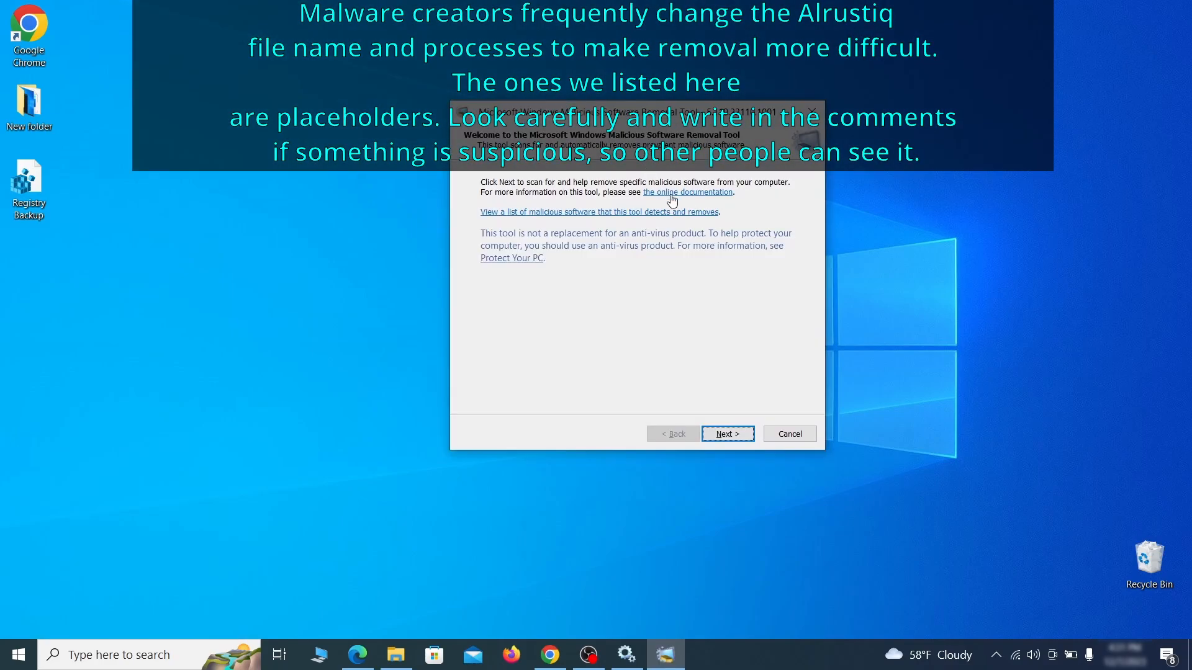
Run a full scan of the system with the Malicious Software Removal Tool and finish the wizard
{"action": "left_click", "coordinate": [743, 438]}
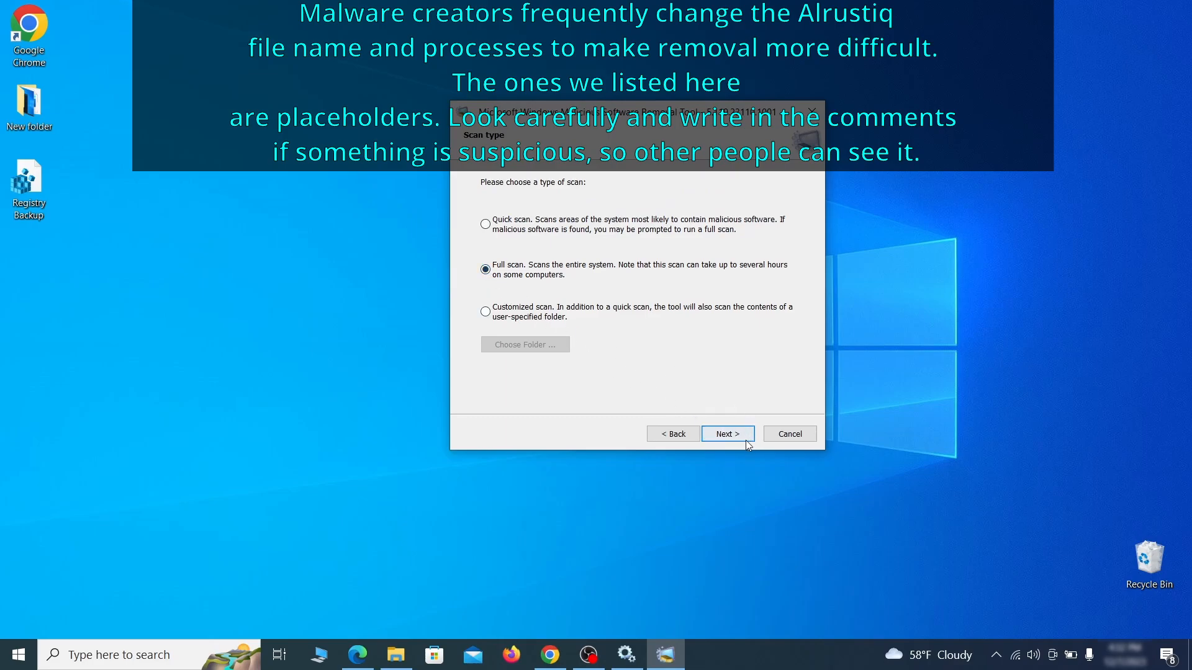
{"action": "left_click", "coordinate": [742, 437]}
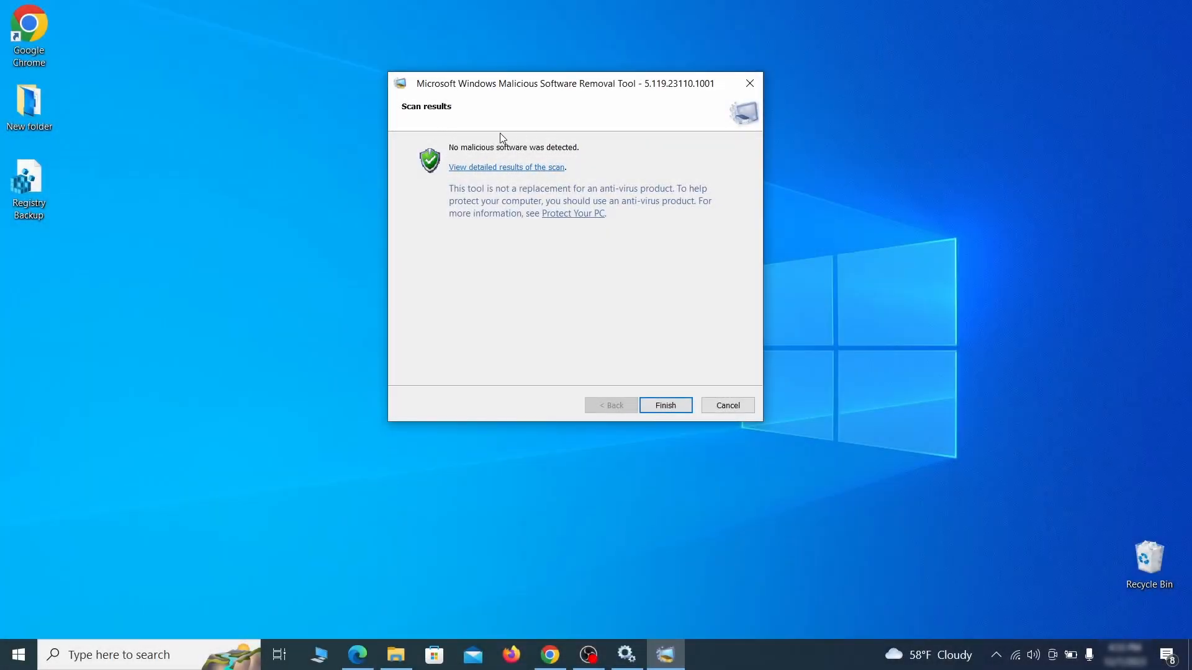
{"action": "left_click", "coordinate": [665, 405]}
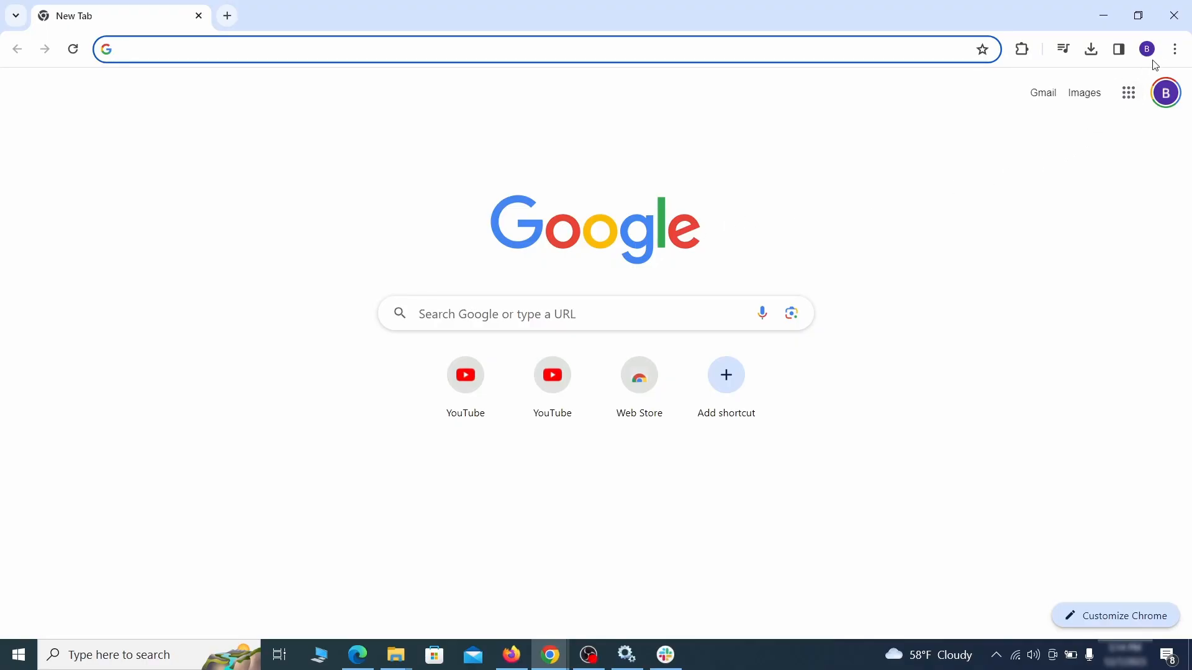
Switch to Google Chrome and open its page for managing installed extensions
{"action": "left_click", "coordinate": [1174, 49]}
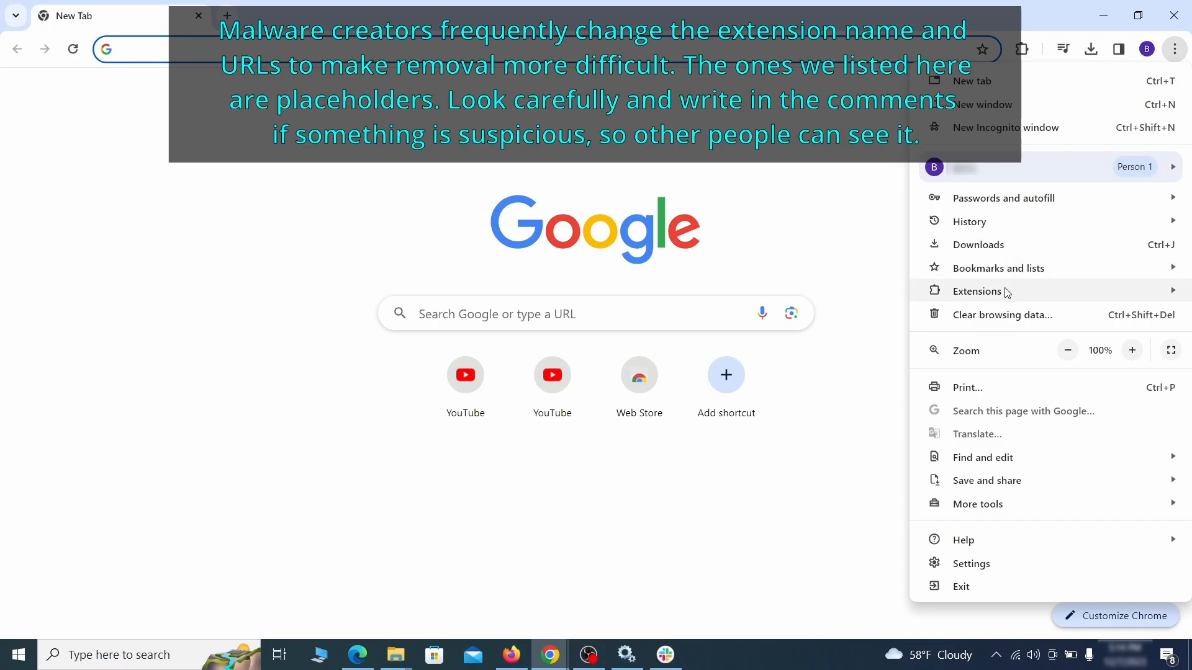
{"action": "mouse_move", "coordinate": [947, 292]}
{"action": "left_click", "coordinate": [875, 292]}
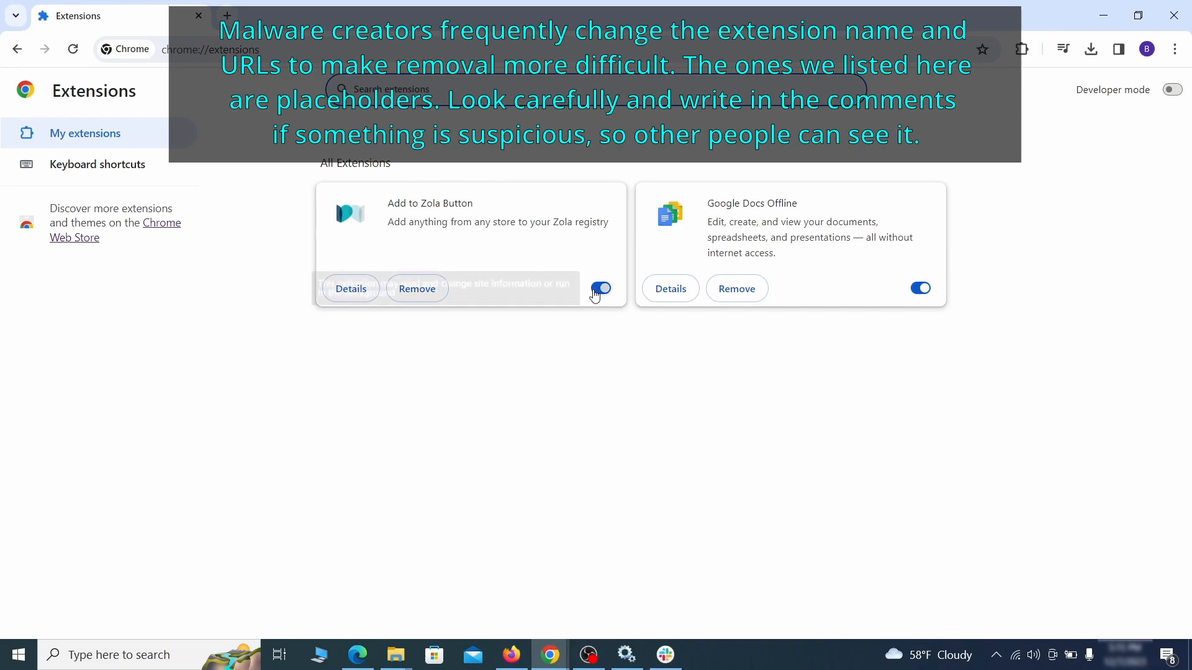
Disable the Add to Zola Button extension and remove it from the browser
{"action": "left_click", "coordinate": [592, 291]}
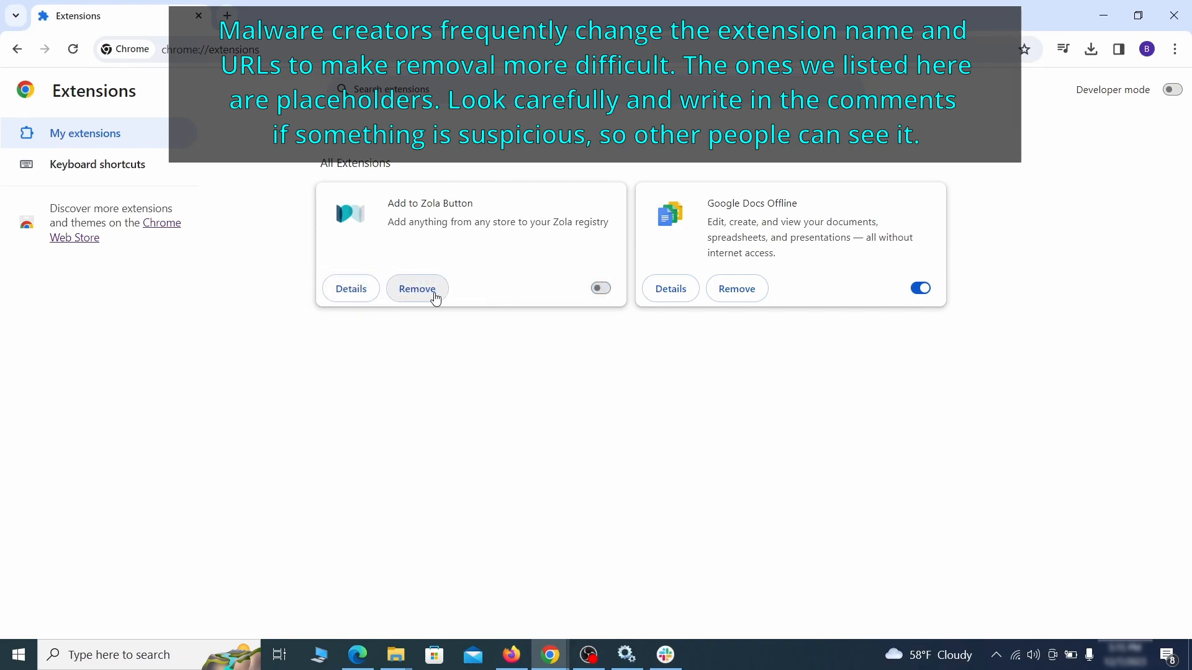
{"action": "left_click", "coordinate": [433, 295]}
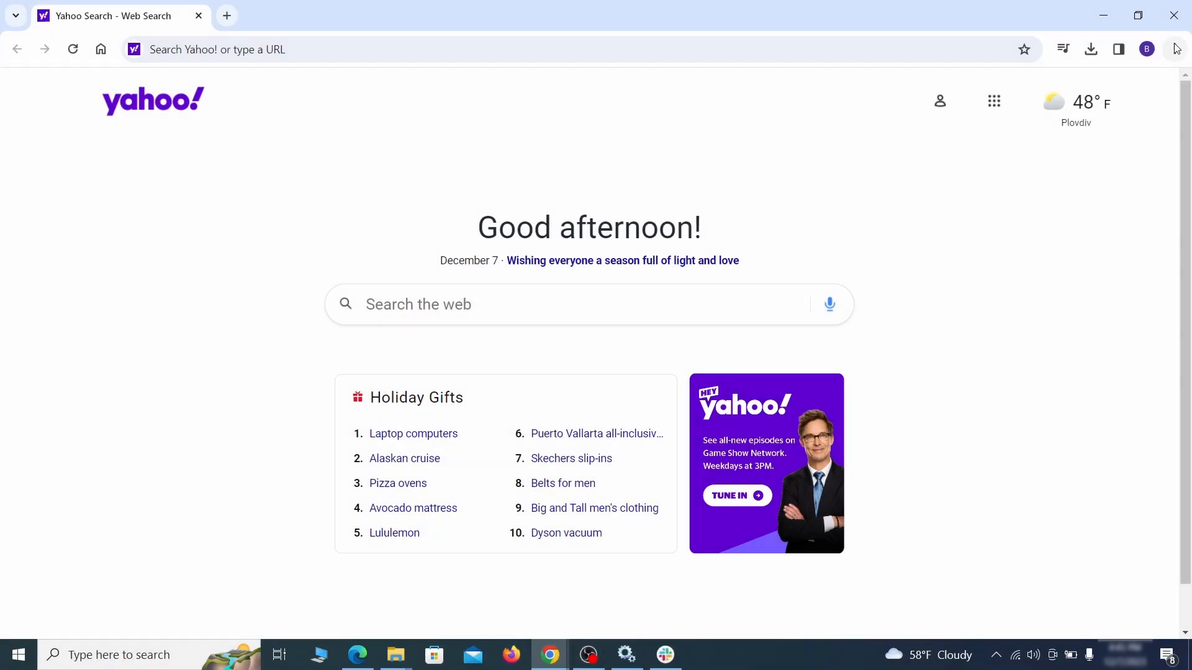
Open the Clear browsing data dialog from the browser's Privacy and security settings
{"action": "left_click", "coordinate": [1174, 49]}
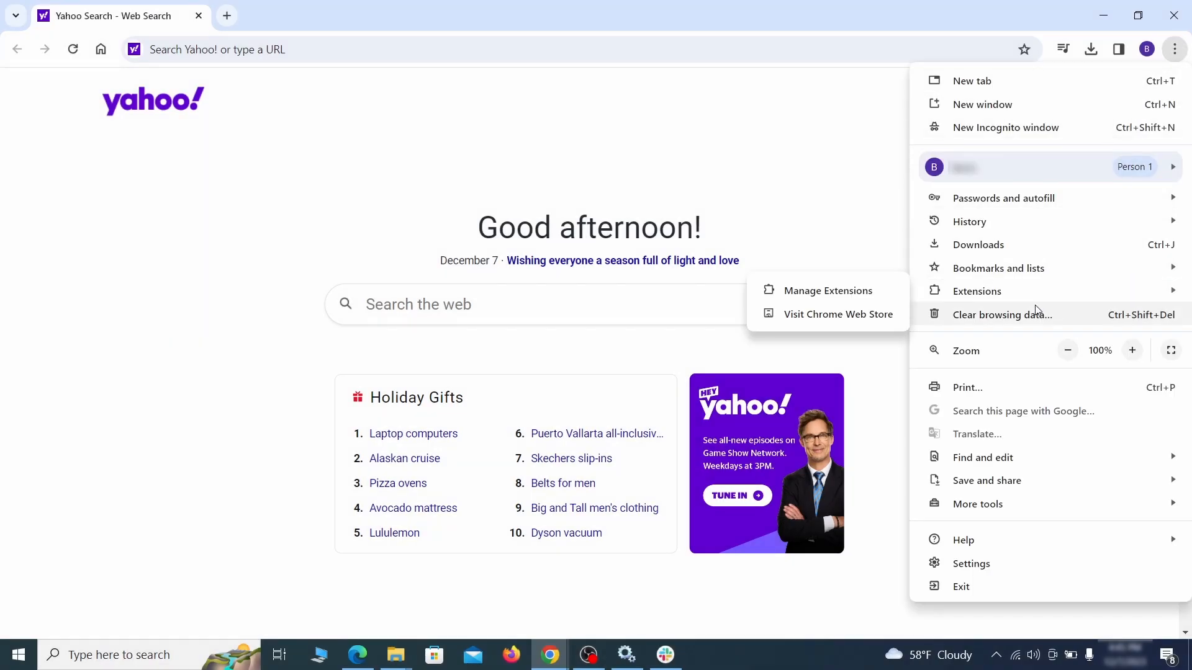
{"action": "left_click", "coordinate": [972, 563]}
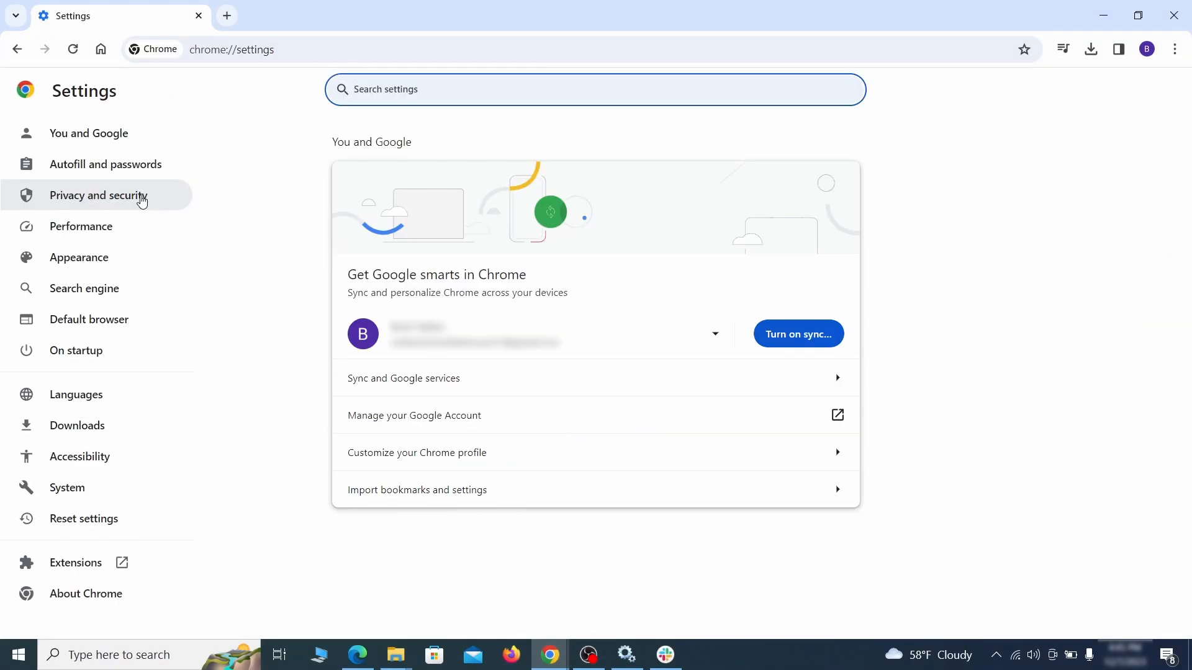
{"action": "left_click", "coordinate": [141, 194]}
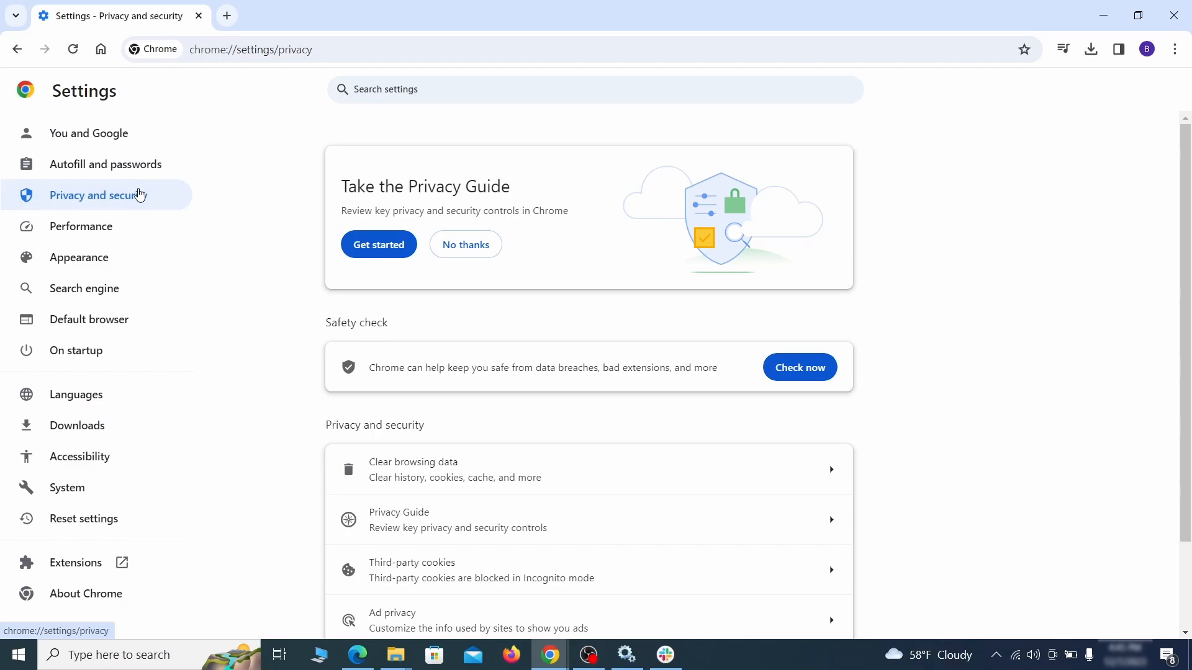
{"action": "scroll", "coordinate": [947, 410], "scroll_direction": "down", "scroll_amount": 1}
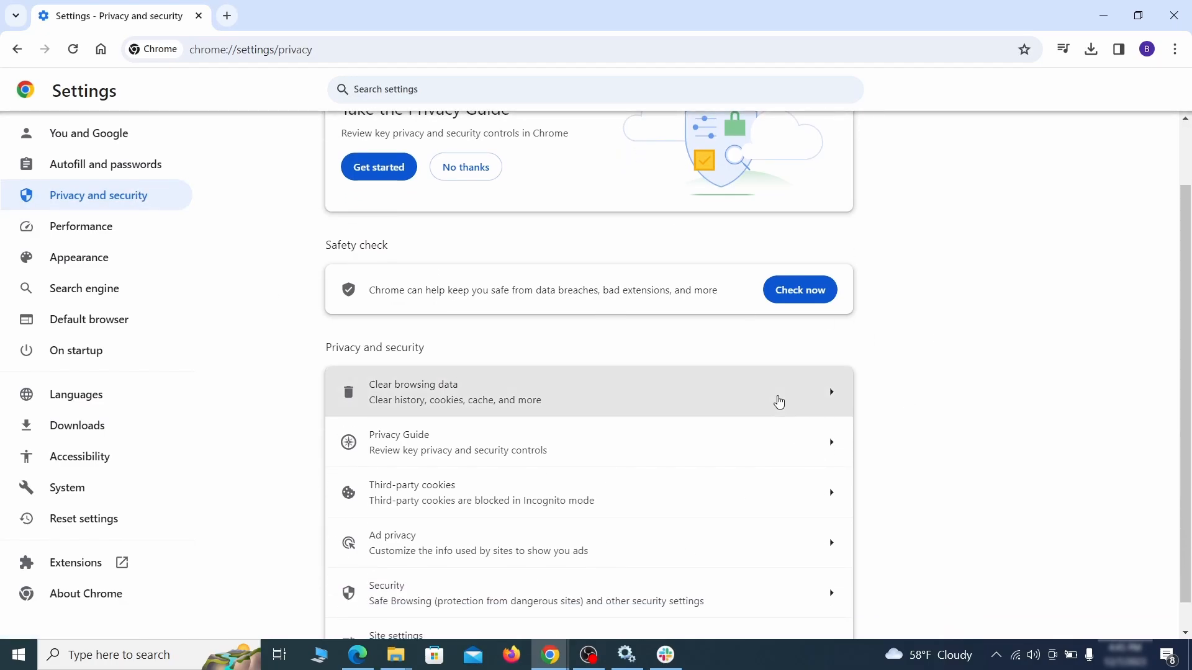
{"action": "left_click", "coordinate": [776, 401]}
Clear the browsing data using the advanced options, also including autofill form data, site settings and hosted app data but not passwords
{"action": "left_click", "coordinate": [546, 222]}
{"action": "left_click", "coordinate": [665, 224]}
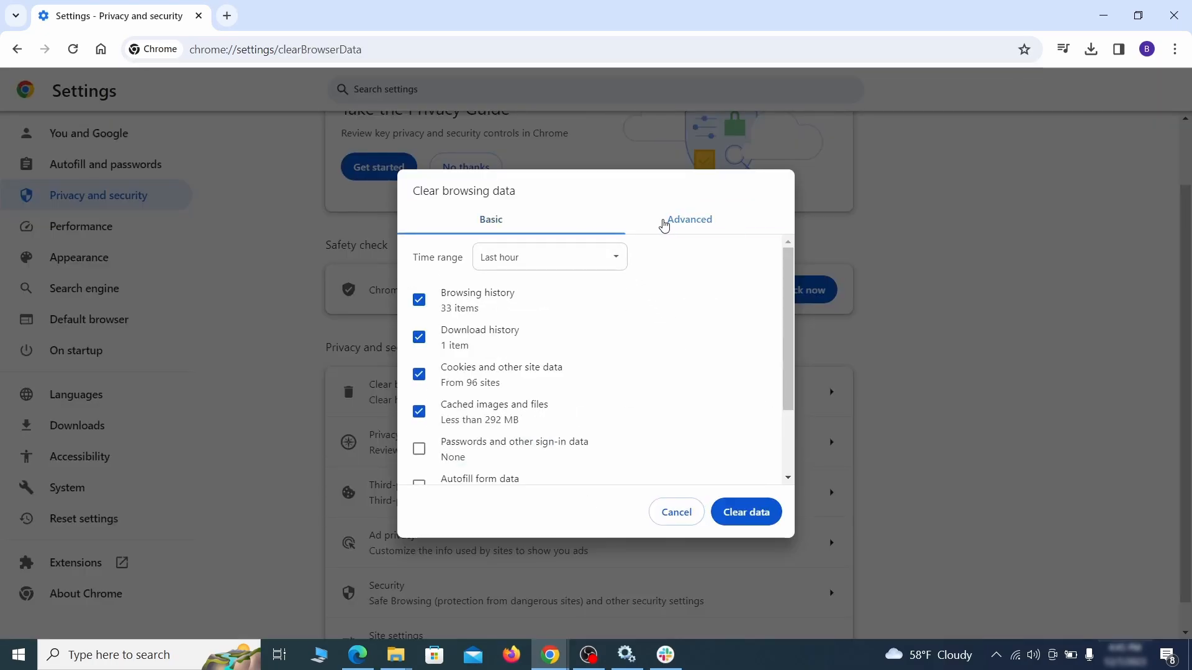
{"action": "scroll", "coordinate": [600, 354], "scroll_direction": "down", "scroll_amount": 2}
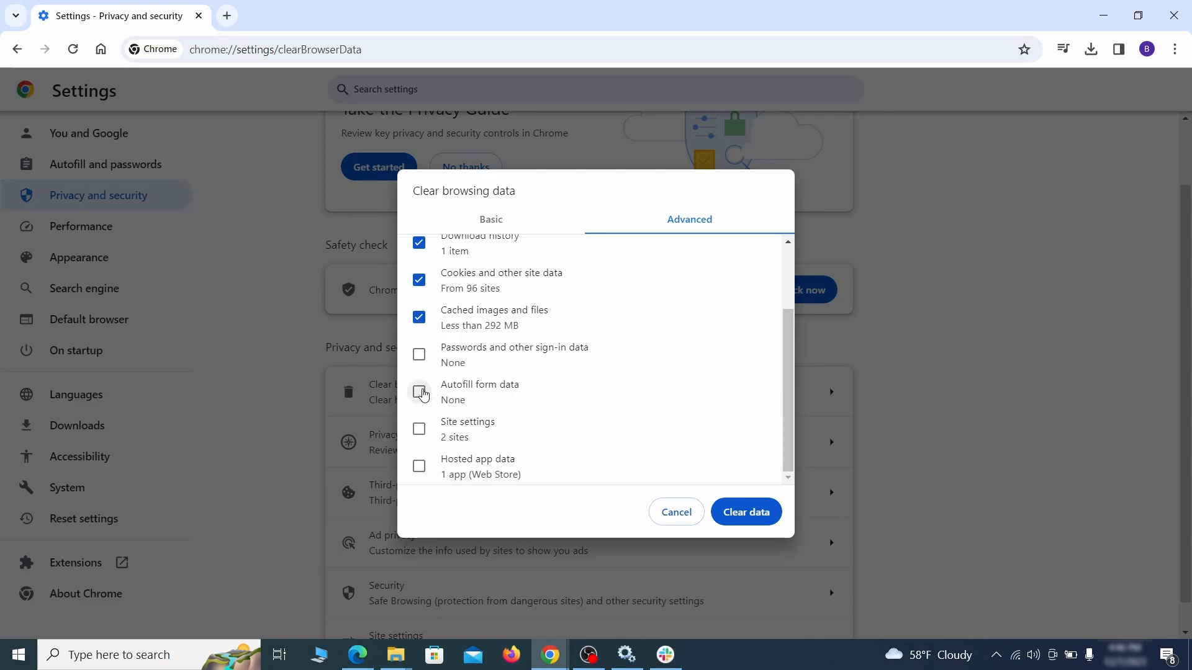
{"action": "left_click", "coordinate": [418, 397]}
{"action": "left_click", "coordinate": [419, 429]}
{"action": "left_click", "coordinate": [427, 476]}
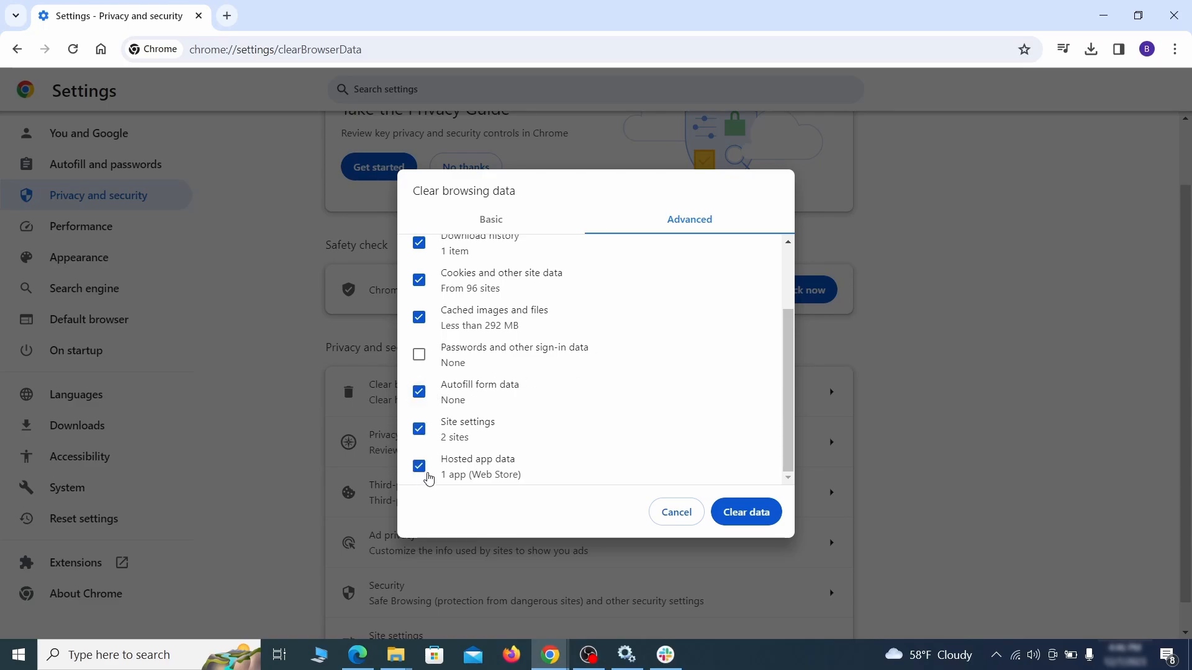
{"action": "left_click", "coordinate": [754, 515]}
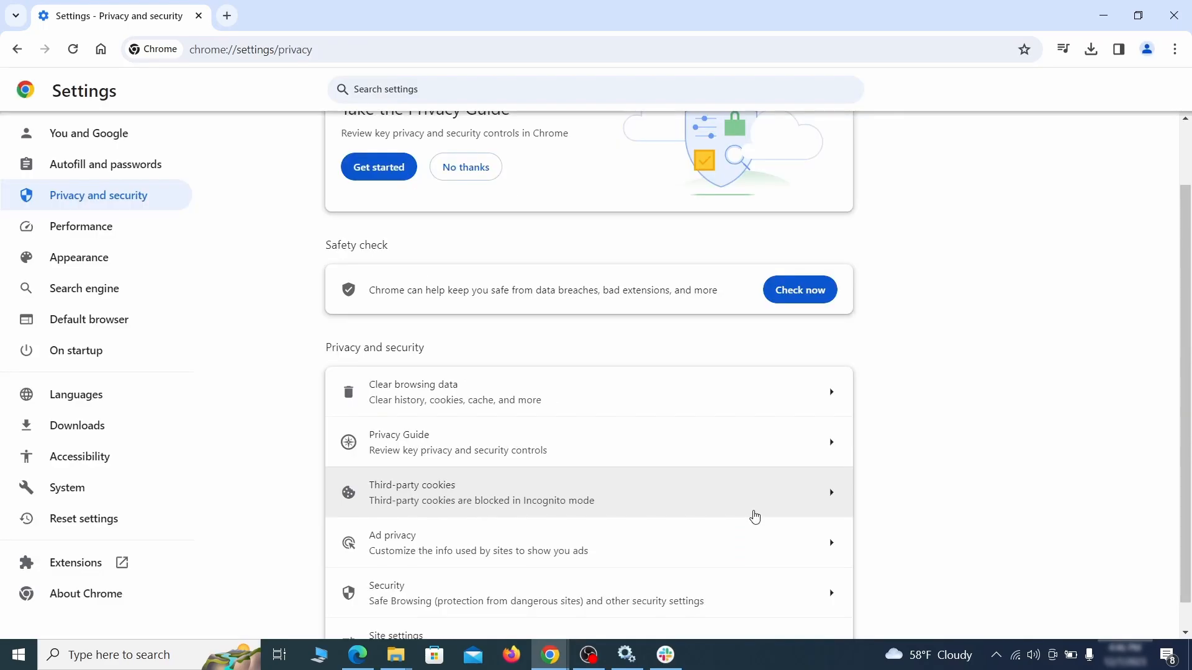
Check the Location and Camera permissions in the site settings for sites with customized behaviors
{"action": "scroll", "coordinate": [896, 407], "scroll_direction": "down", "scroll_amount": 1}
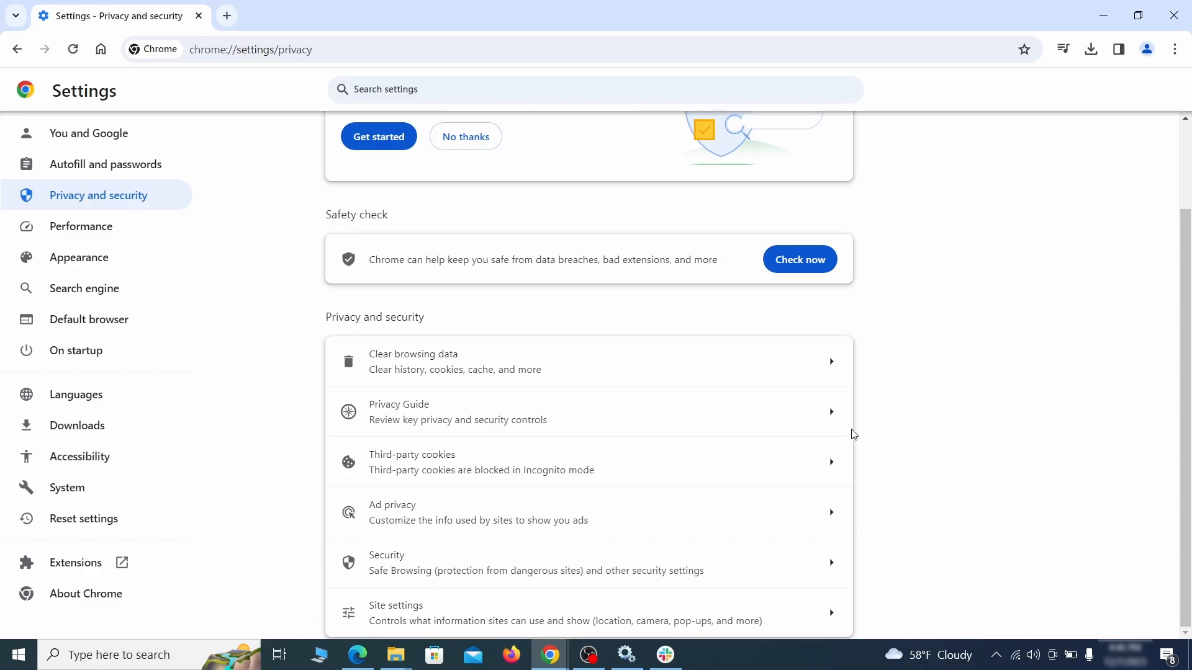
{"action": "left_click", "coordinate": [579, 612]}
{"action": "scroll", "coordinate": [854, 378], "scroll_direction": "down", "scroll_amount": 1}
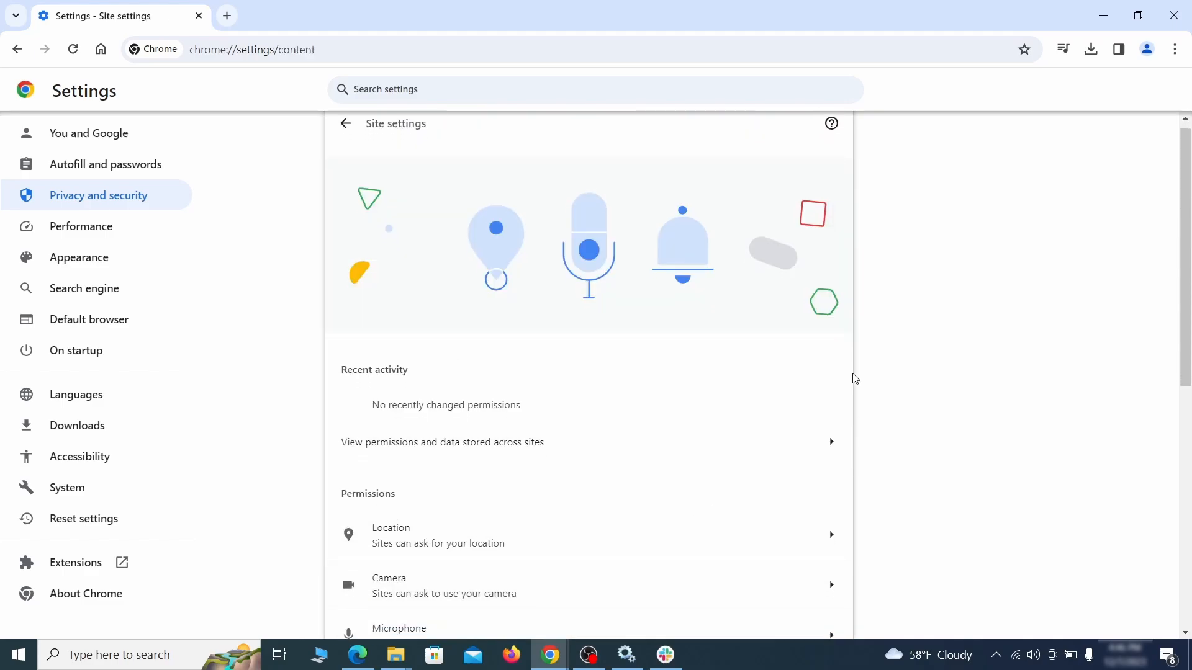
{"action": "scroll", "coordinate": [855, 378], "scroll_direction": "down", "scroll_amount": 3}
{"action": "scroll", "coordinate": [868, 342], "scroll_direction": "down", "scroll_amount": 1}
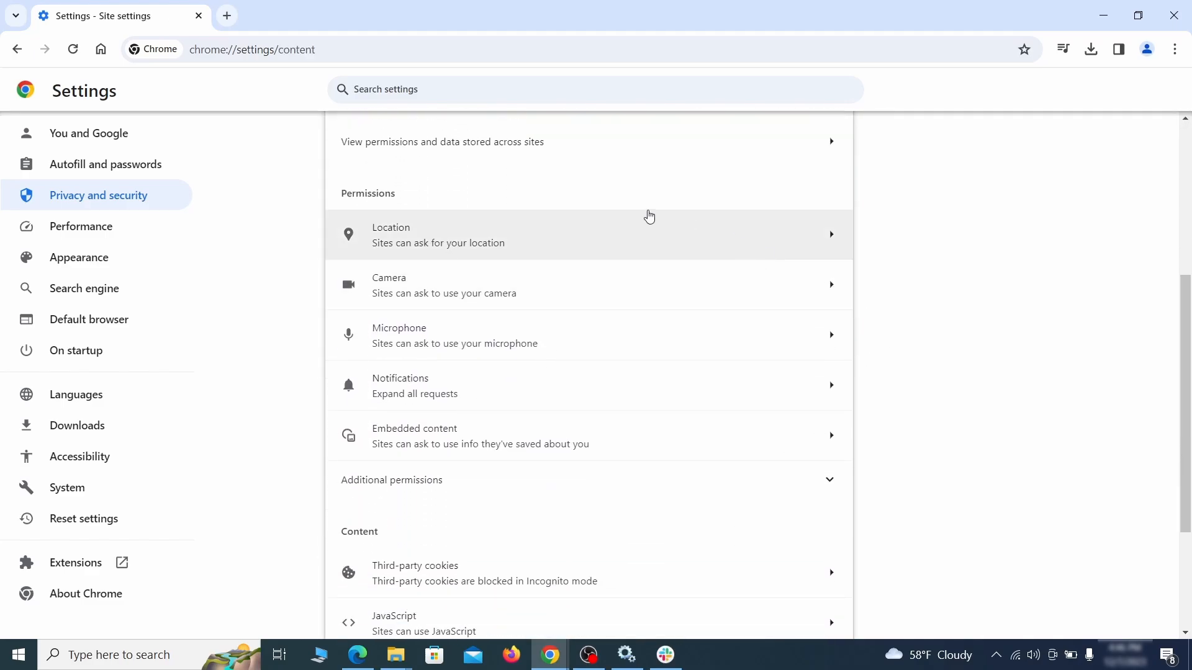
{"action": "left_click", "coordinate": [602, 243]}
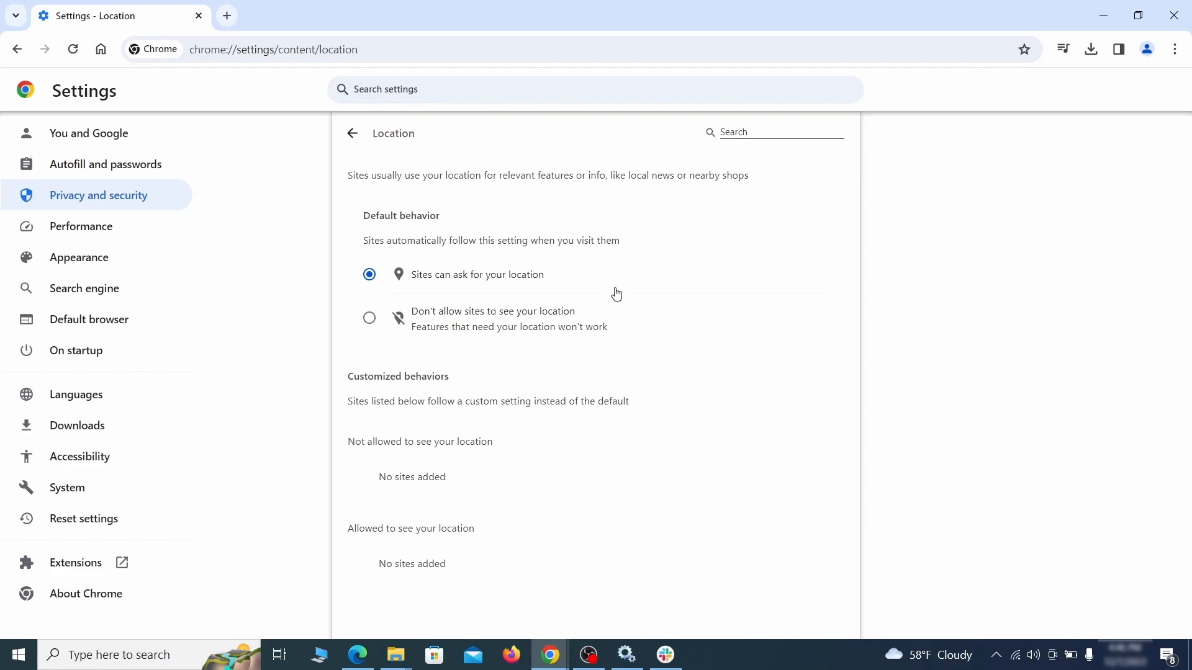
{"action": "left_click", "coordinate": [17, 49]}
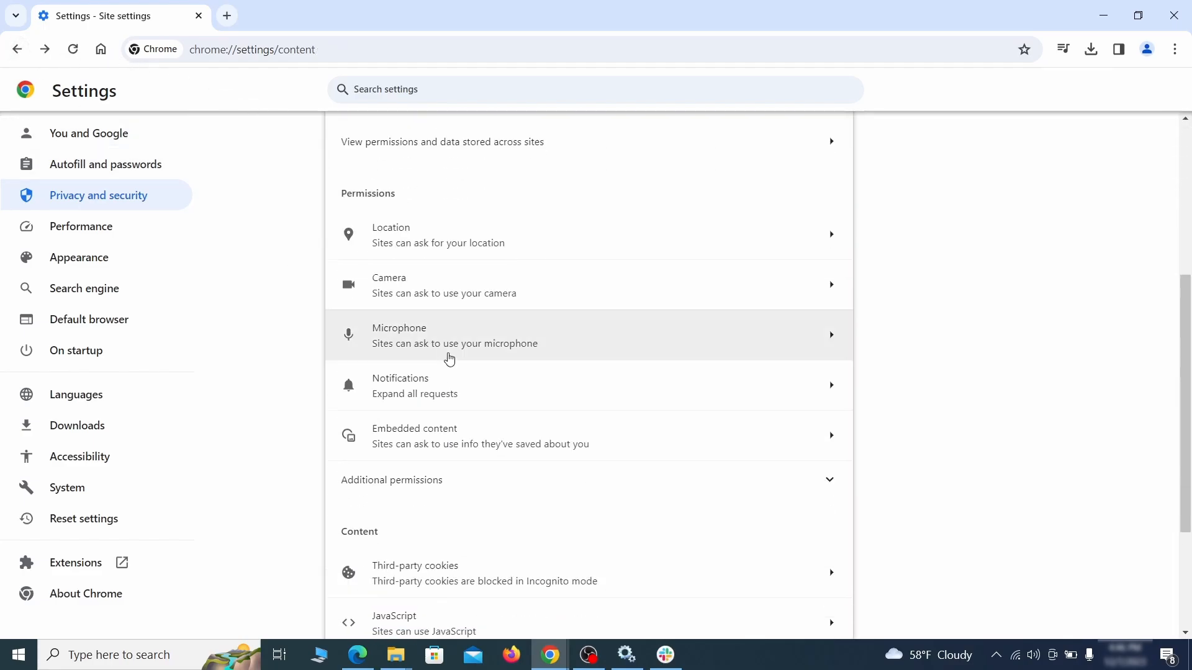
{"action": "left_click", "coordinate": [474, 292]}
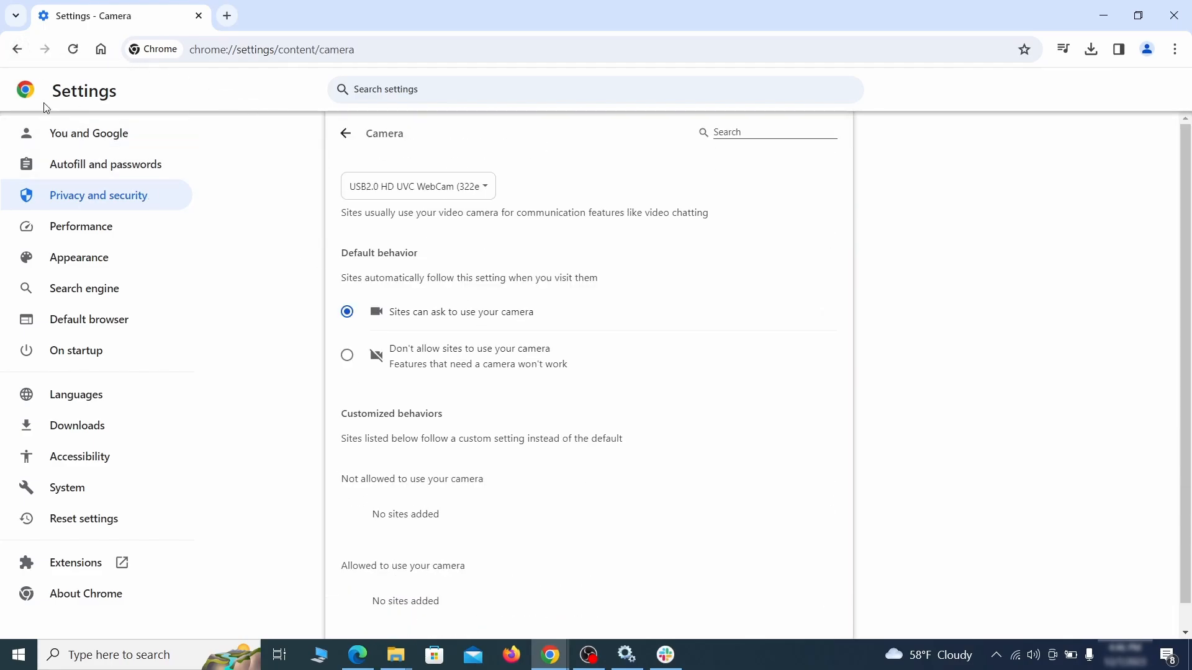
Remove ExampleRougeURL.com from the sites allowed to send notifications
{"action": "scroll", "coordinate": [303, 404], "scroll_direction": "down", "scroll_amount": 1}
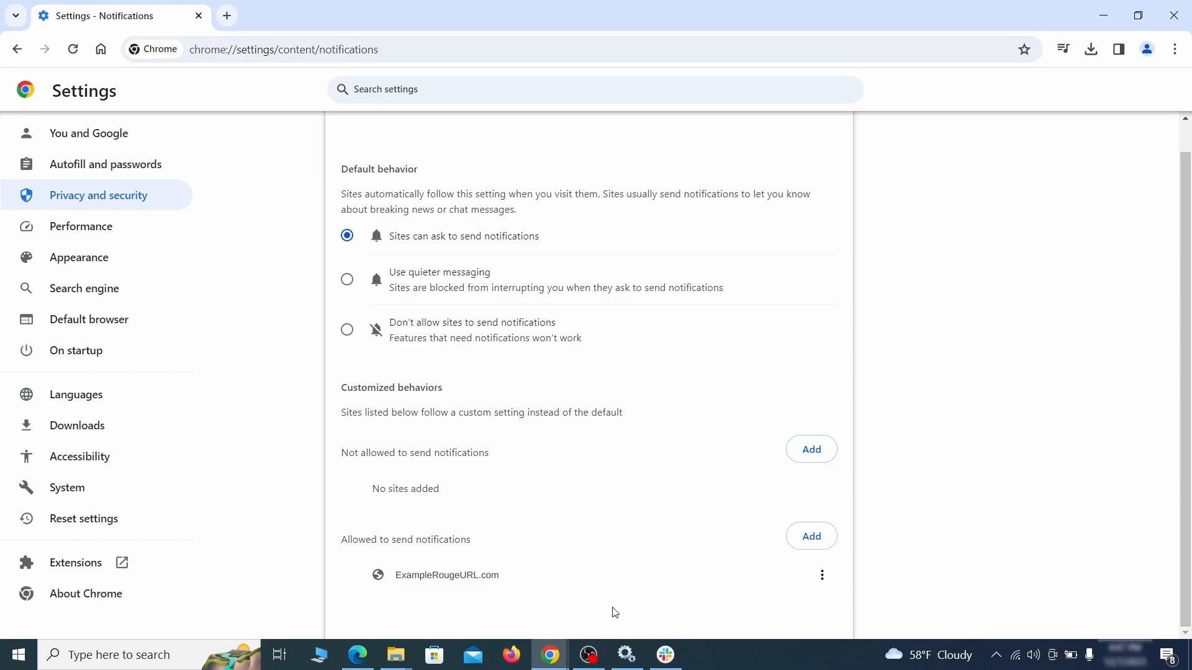
{"action": "left_click", "coordinate": [822, 576]}
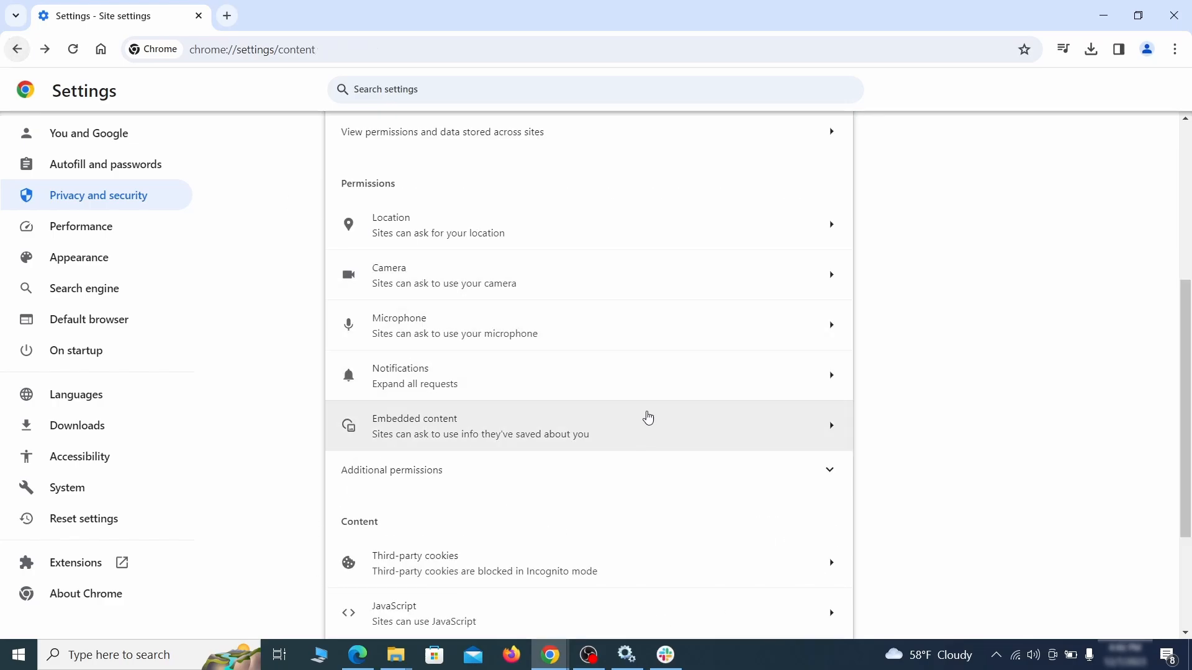
Delete ExampleRougeURL.com from the sites allowed to use third-party cookies and return to the site settings
{"action": "scroll", "coordinate": [646, 417], "scroll_direction": "down", "scroll_amount": 2}
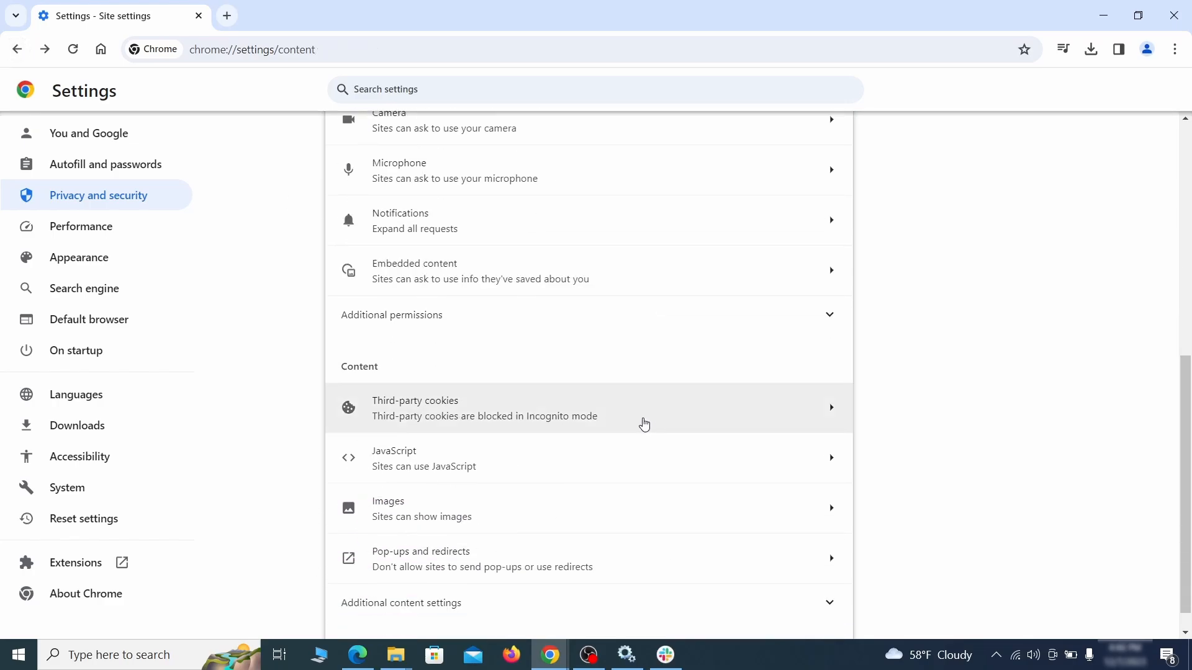
{"action": "left_click", "coordinate": [643, 420]}
{"action": "scroll", "coordinate": [658, 460], "scroll_direction": "down", "scroll_amount": 5}
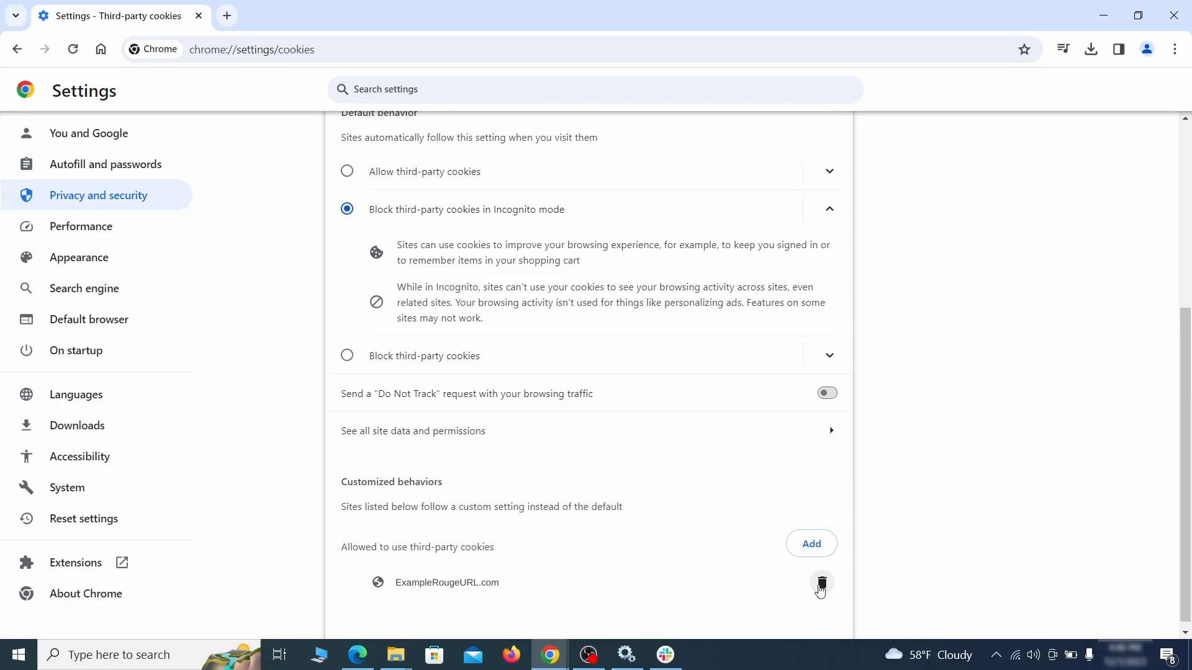
{"action": "left_click", "coordinate": [826, 586]}
{"action": "key", "text": "alt+Left"}
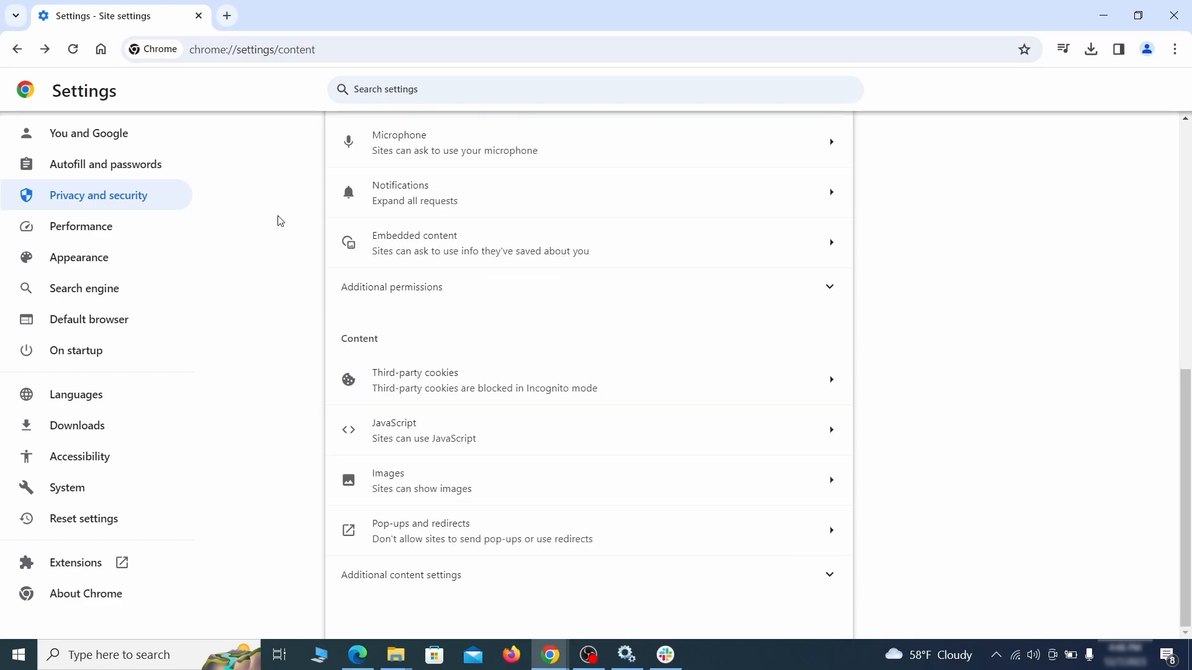
Clear the custom home page address ExampleRougeURL.com in the Appearance settings and turn off the home button
{"action": "left_click", "coordinate": [161, 259]}
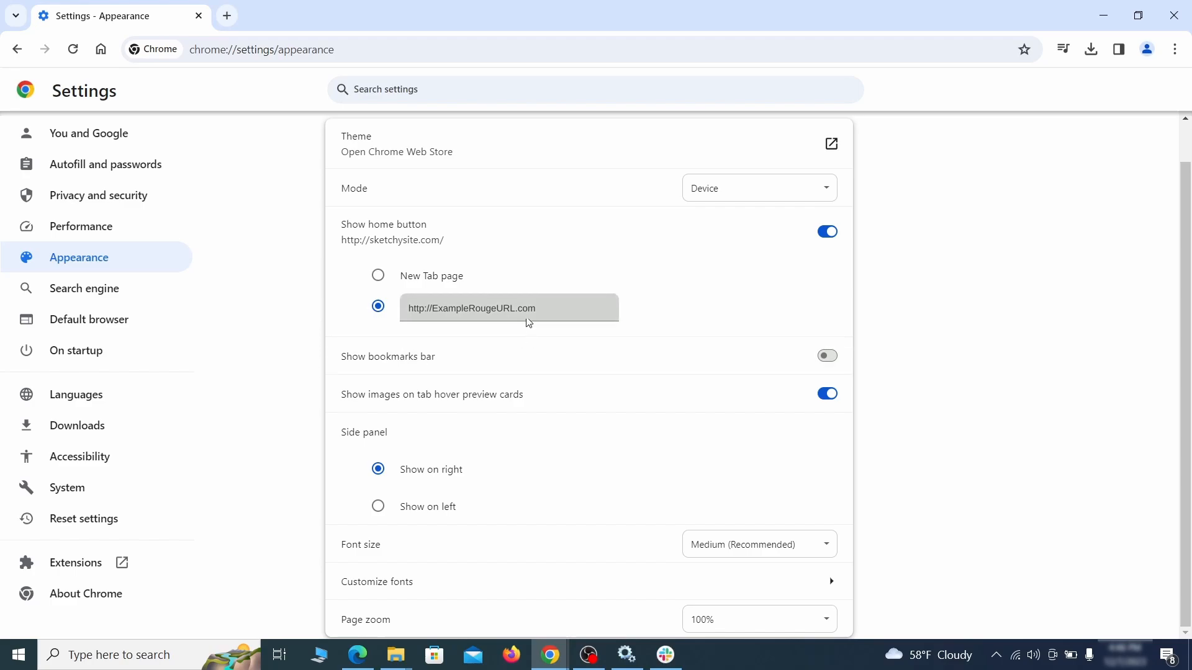
{"action": "left_click_drag", "start_coordinate": [528, 320], "coordinate": [395, 309]}
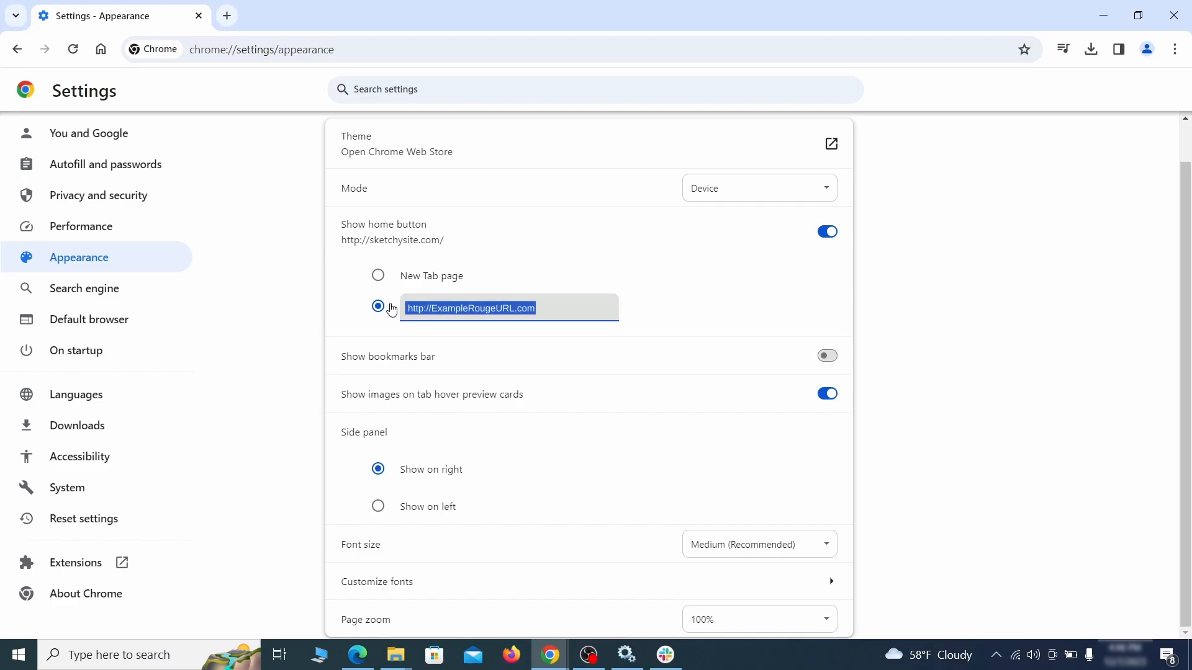
{"action": "key", "text": "BackSpace"}
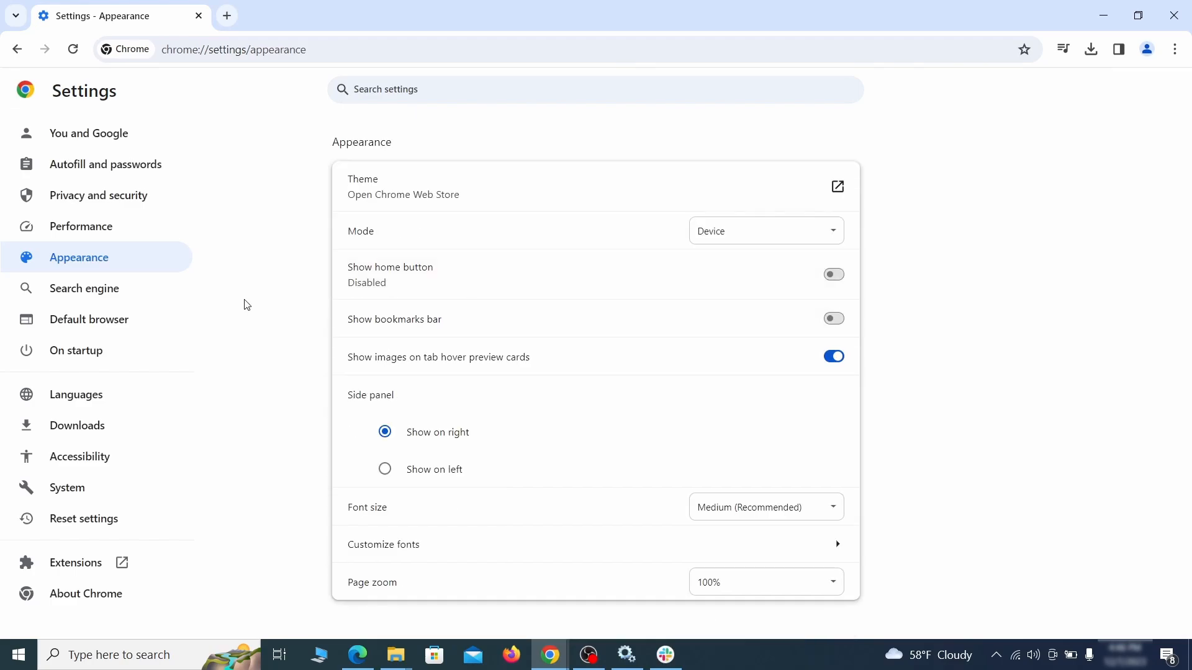
Set Google as the search engine used in the address bar
{"action": "left_click", "coordinate": [127, 293]}
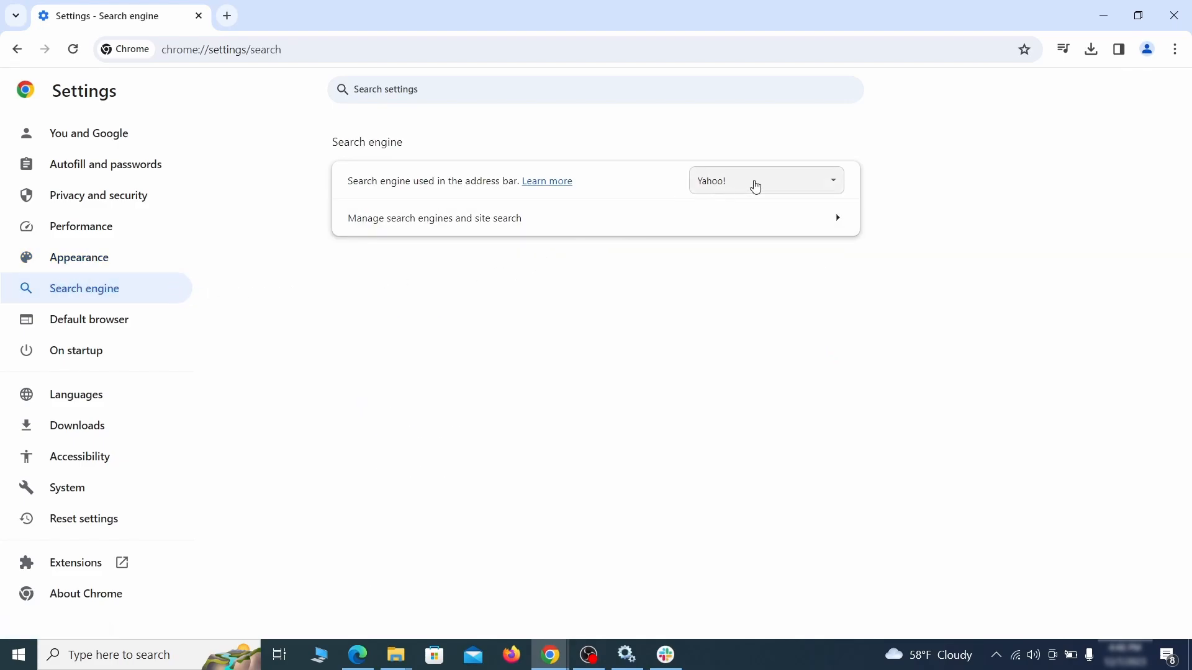
{"action": "left_click", "coordinate": [813, 186]}
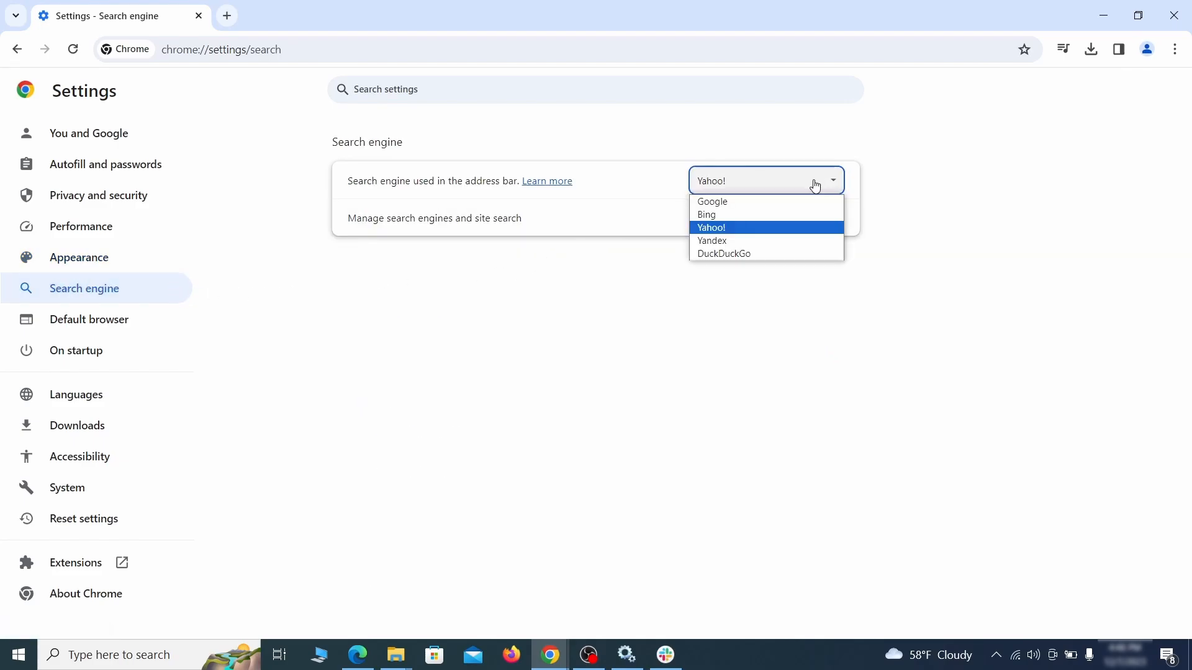
{"action": "left_click", "coordinate": [782, 202]}
Delete the ExampleRougeURL.com entry from the site search list in the search engine management settings
{"action": "left_click", "coordinate": [764, 229]}
{"action": "scroll", "coordinate": [770, 323], "scroll_direction": "down", "scroll_amount": 8}
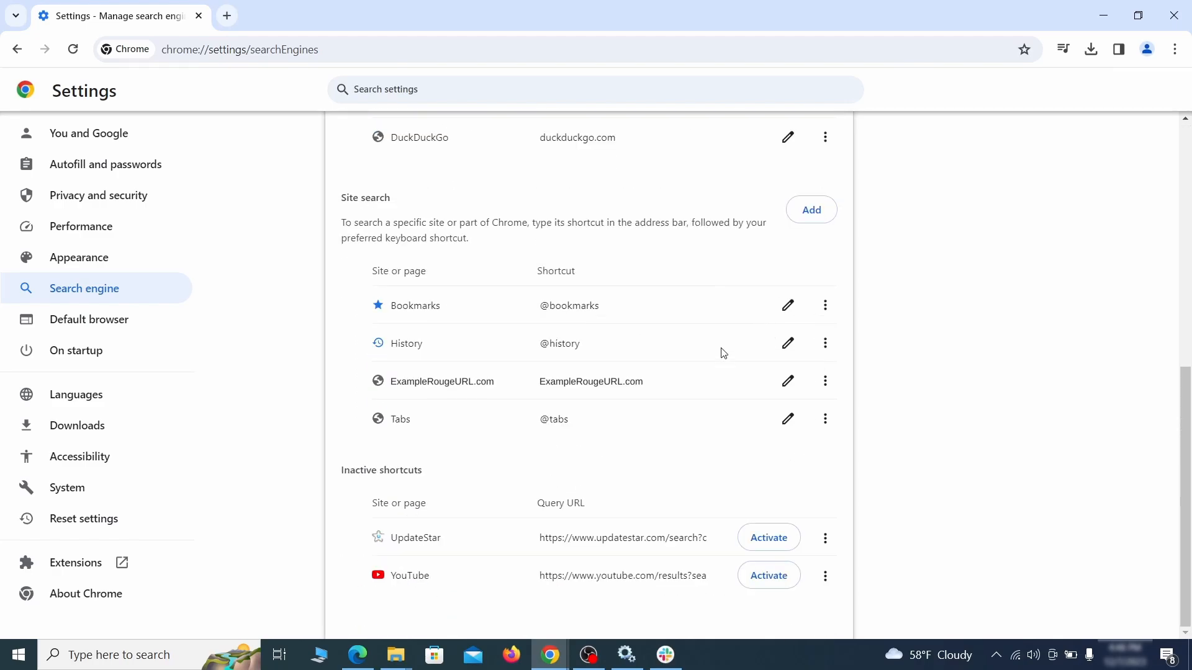
{"action": "left_click", "coordinate": [825, 380]}
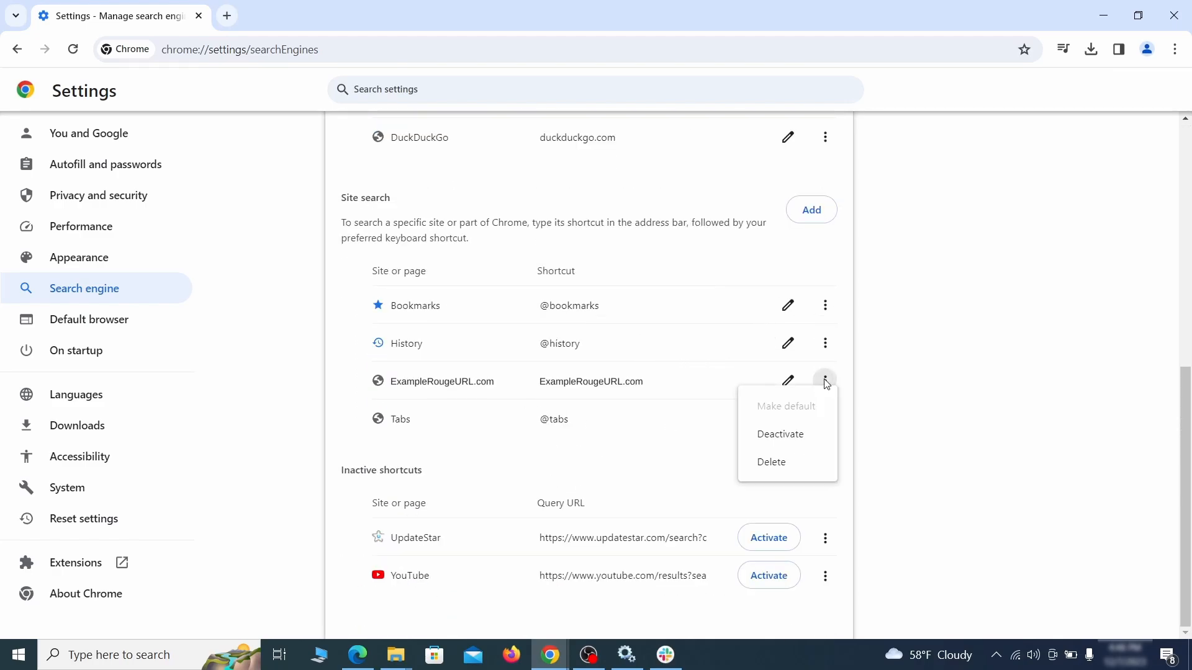
{"action": "left_click", "coordinate": [773, 464]}
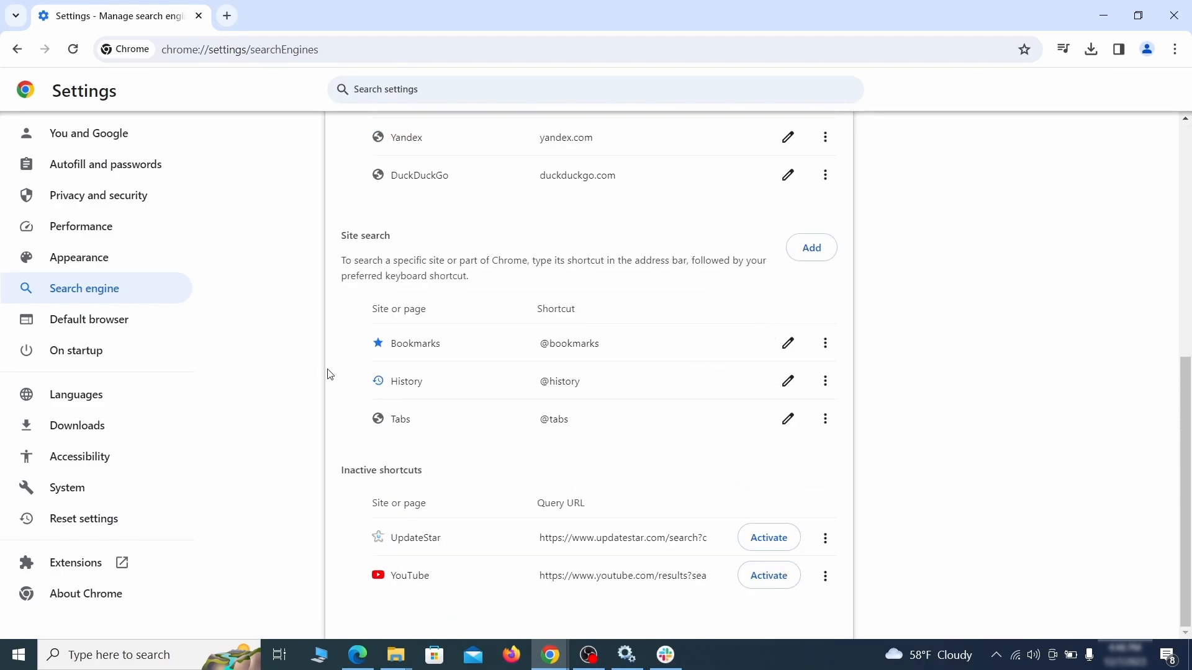
Remove ExampleRougeURL.com from the specific pages opened on startup
{"action": "left_click", "coordinate": [90, 350]}
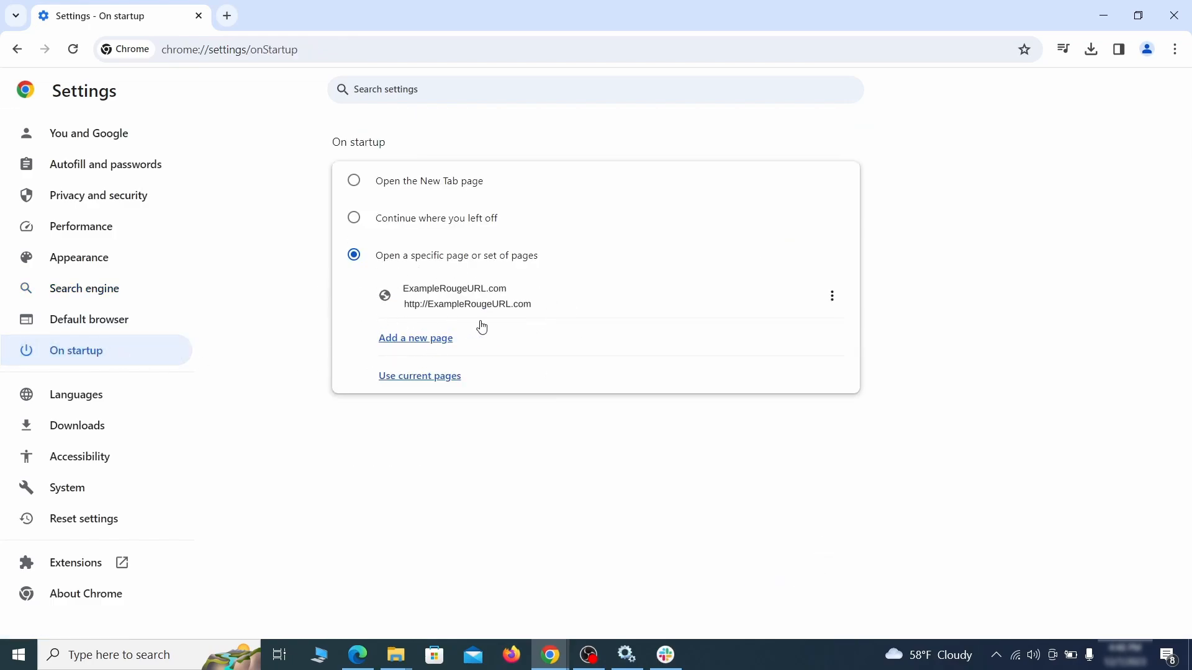
{"action": "left_click", "coordinate": [832, 296]}
{"action": "left_click", "coordinate": [795, 335]}
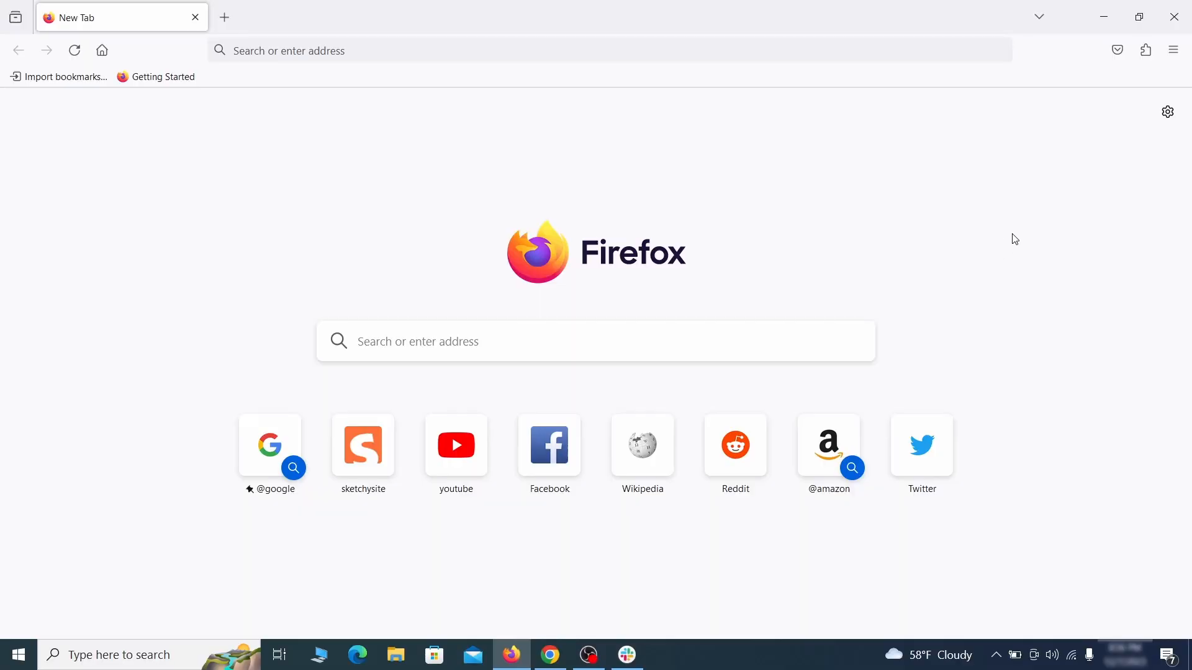
Disable the Contenu+ extension and remove it from Firefox
{"action": "left_click", "coordinate": [1146, 50]}
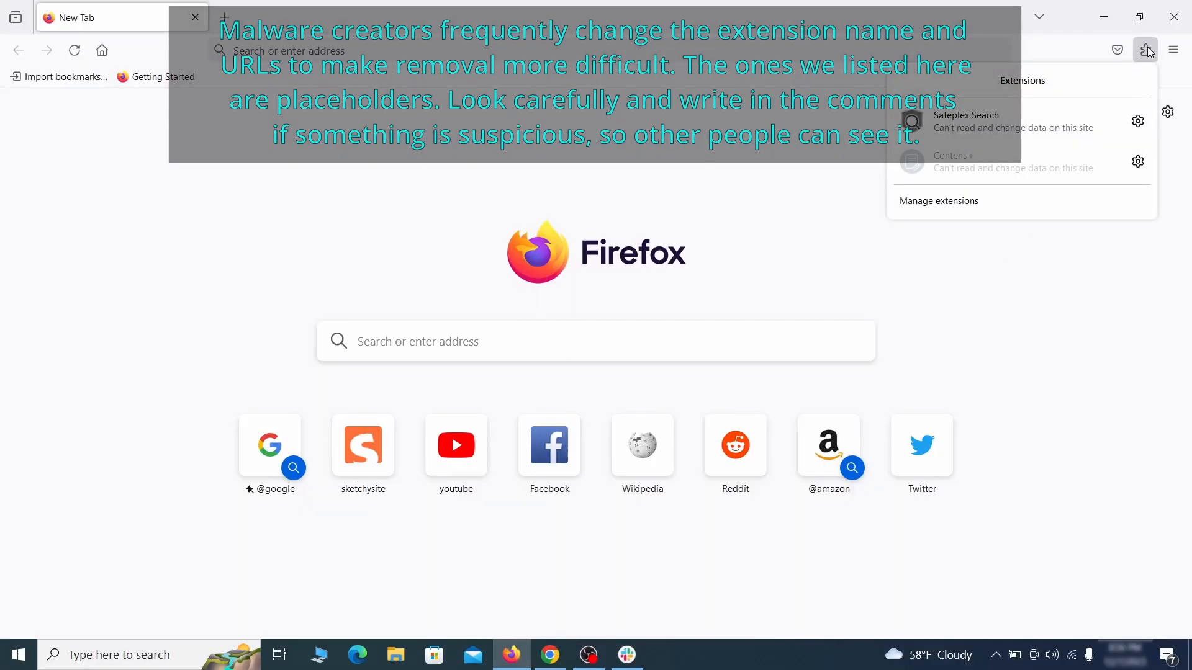
{"action": "left_click", "coordinate": [1003, 203]}
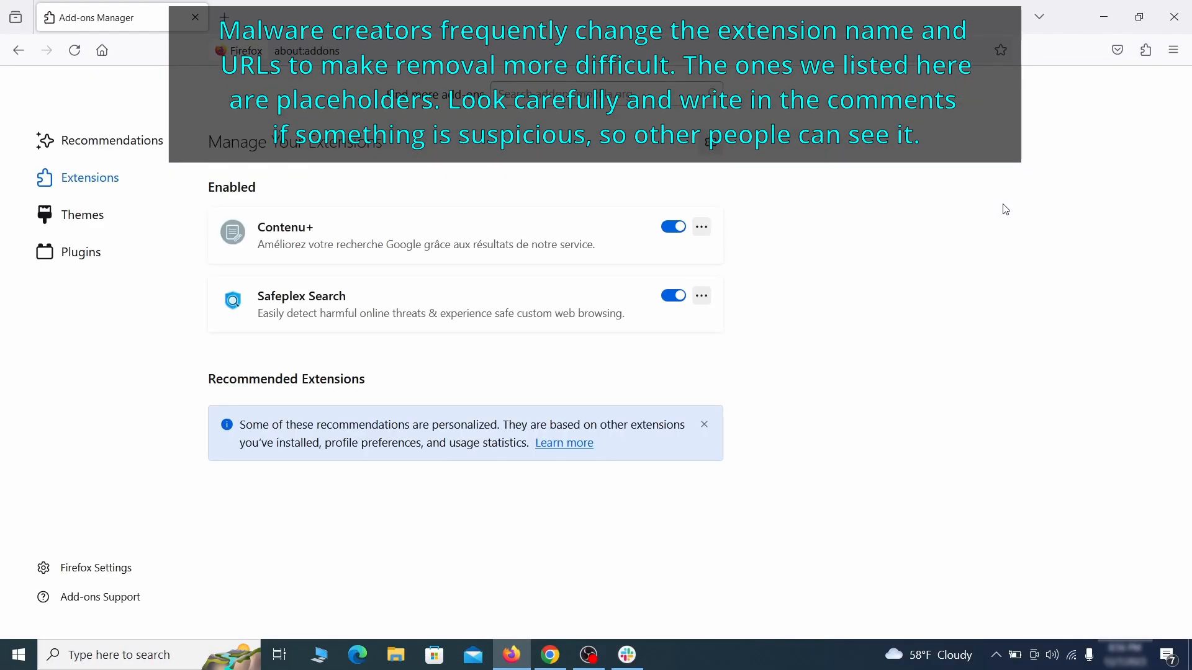
{"action": "left_click", "coordinate": [674, 227]}
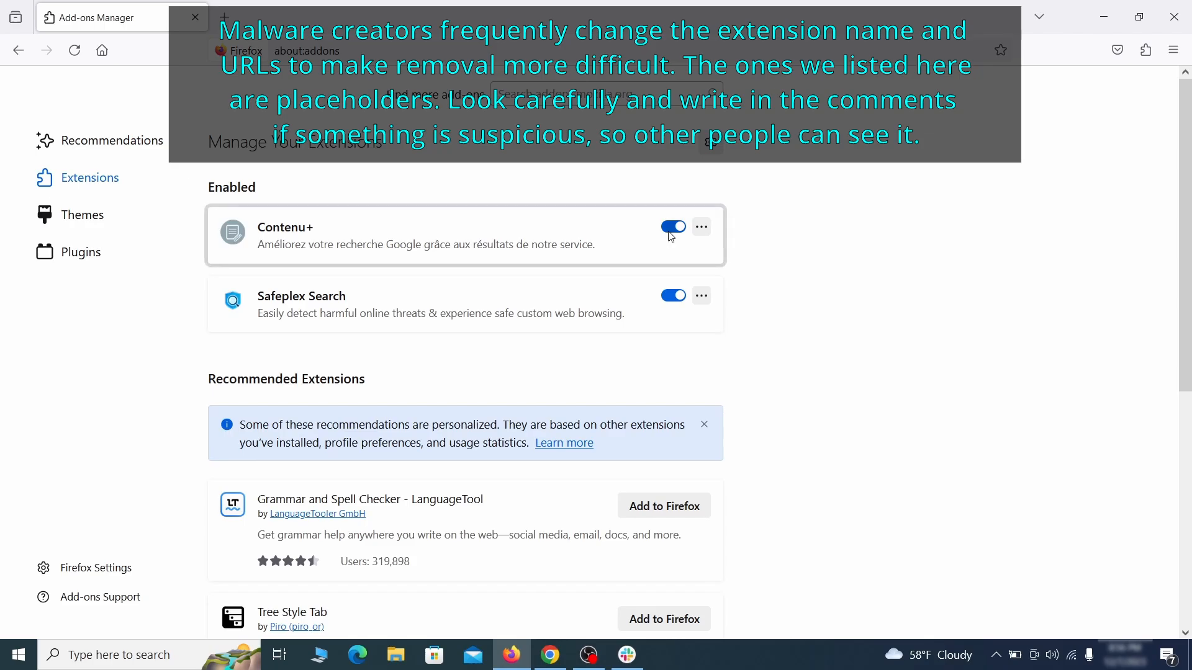
{"action": "left_click", "coordinate": [702, 226]}
{"action": "left_click", "coordinate": [734, 250]}
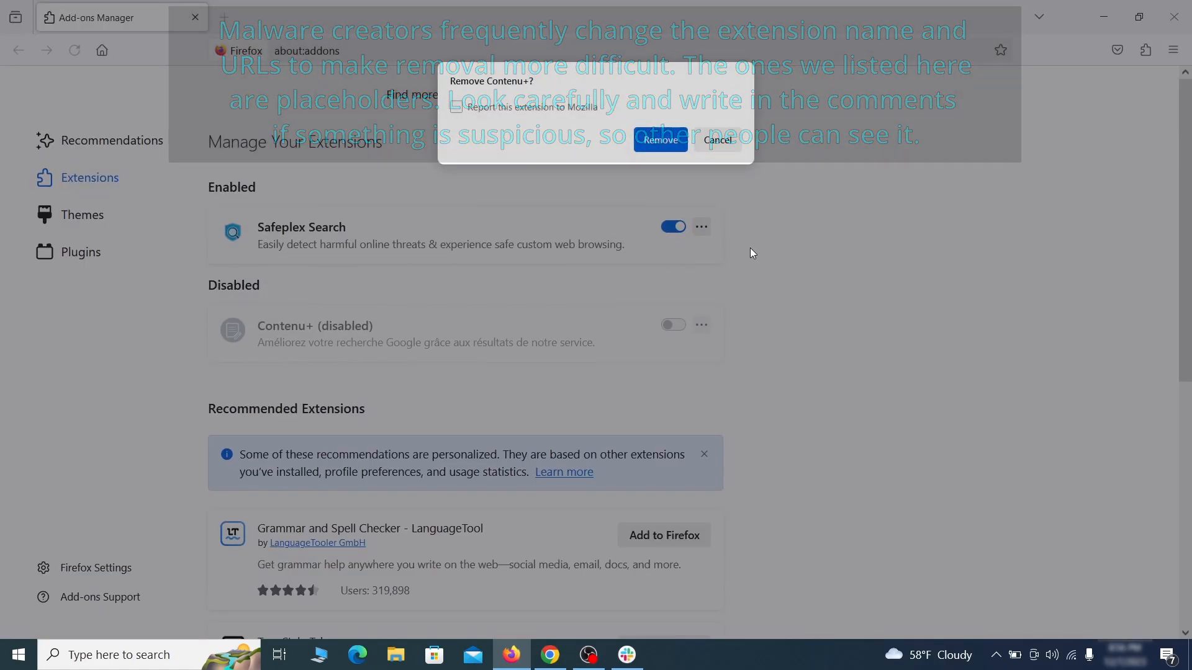
{"action": "left_click", "coordinate": [660, 139]}
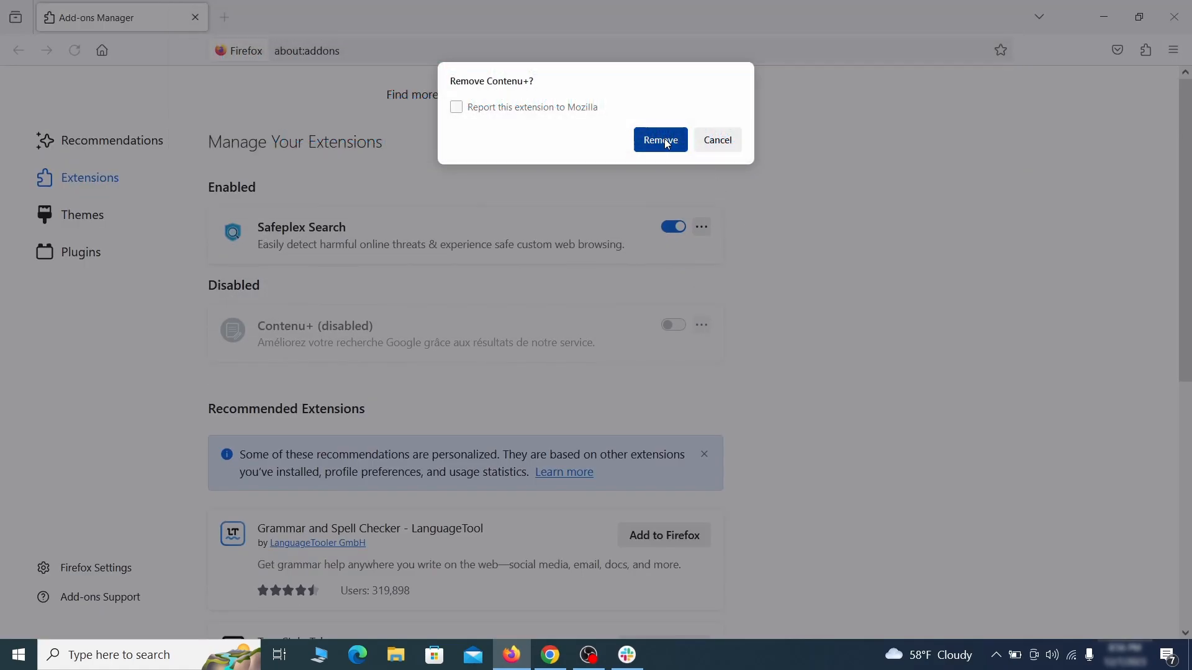
Clear the custom URL ExampleRougeURL.com set for the homepage and new windows in the Firefox Home settings
{"action": "left_click", "coordinate": [1174, 49]}
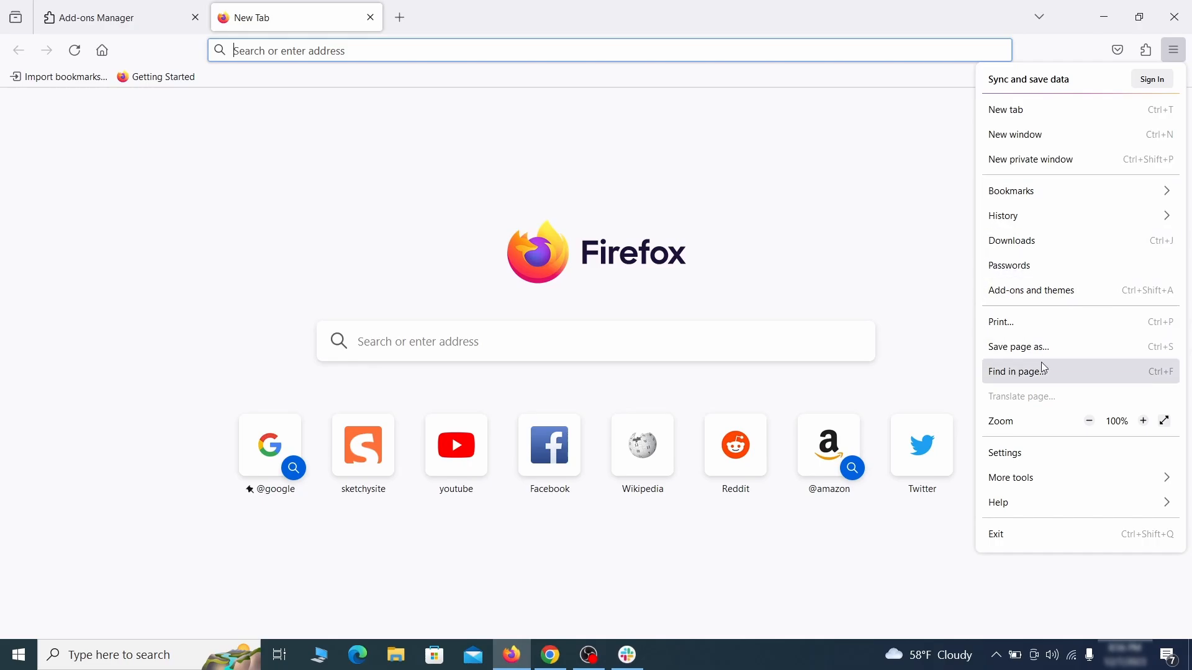
{"action": "left_click", "coordinate": [1030, 457]}
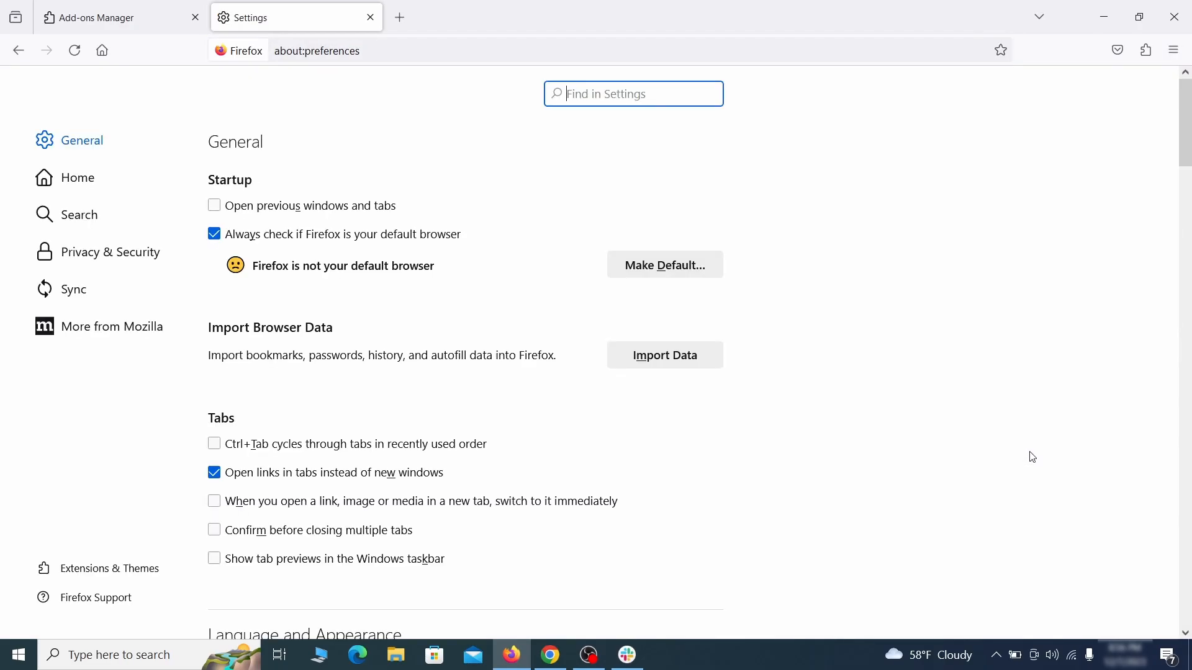
{"action": "left_click", "coordinate": [87, 177]}
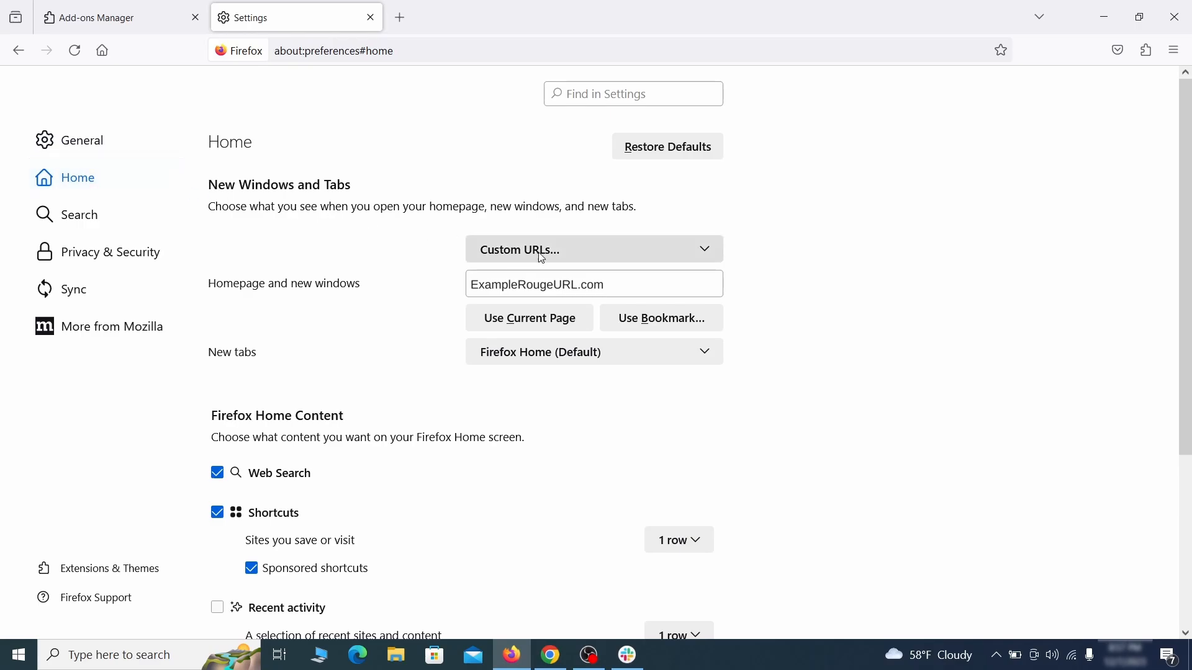
{"action": "triple_click", "coordinate": [602, 285]}
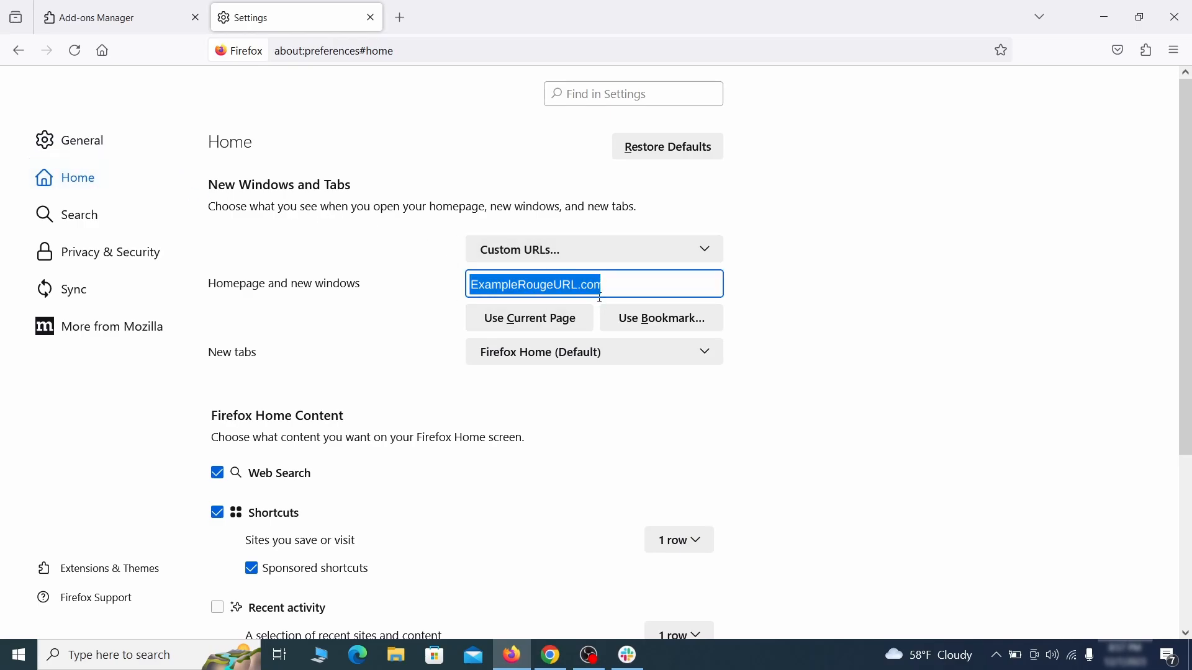
{"action": "key", "text": "BackSpace"}
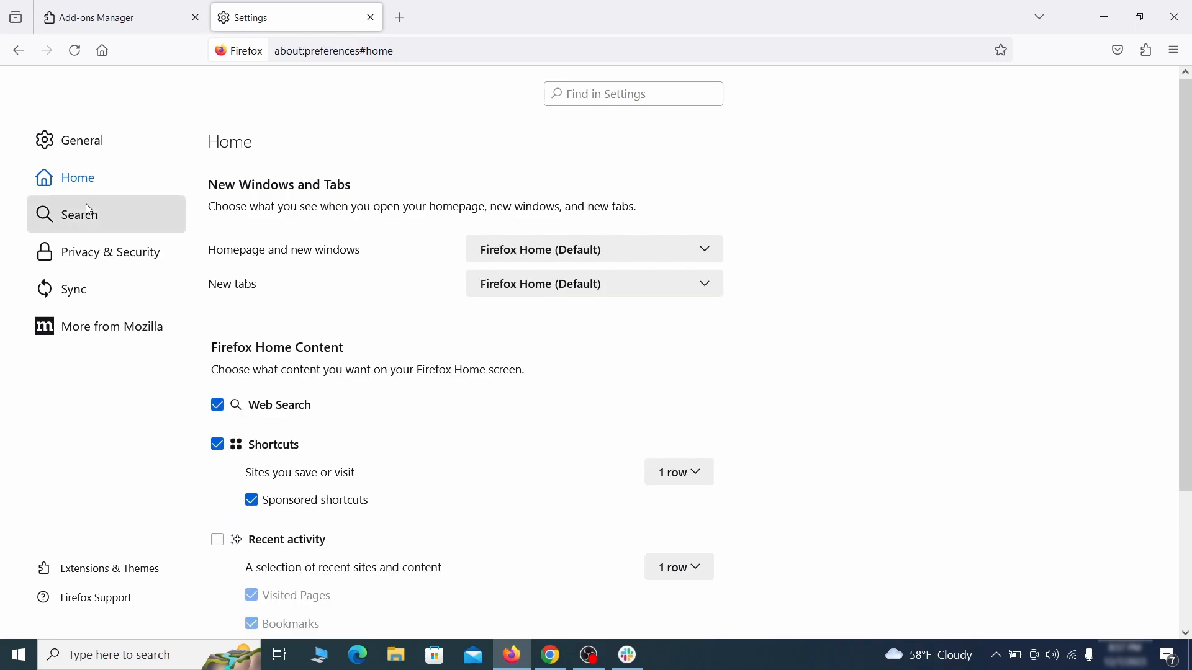
Set Google as the default search engine in the Firefox Search settings
{"action": "left_click", "coordinate": [85, 215]}
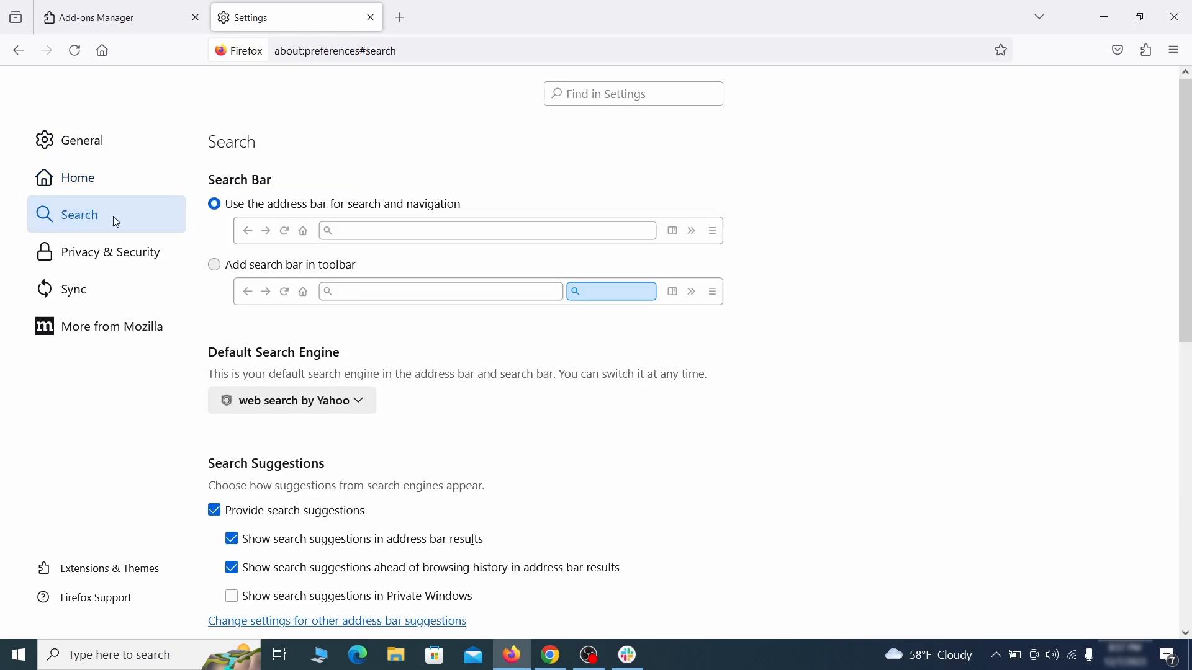
{"action": "scroll", "coordinate": [426, 331], "scroll_direction": "down", "scroll_amount": 3}
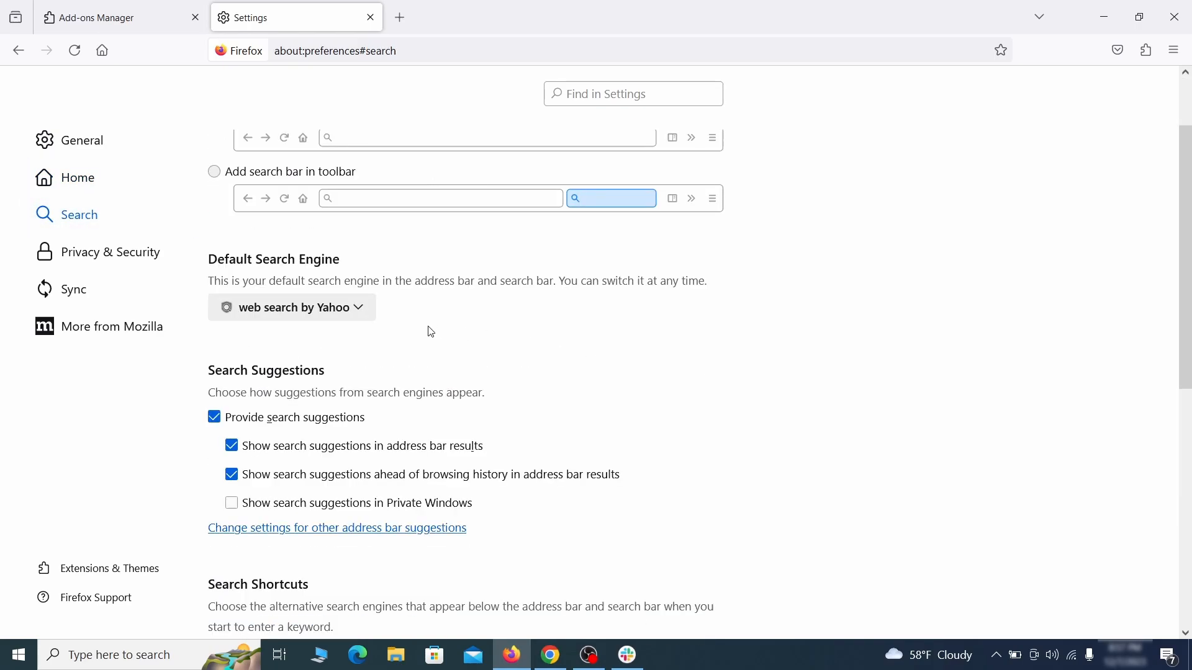
{"action": "left_click", "coordinate": [354, 315]}
{"action": "left_click", "coordinate": [345, 331]}
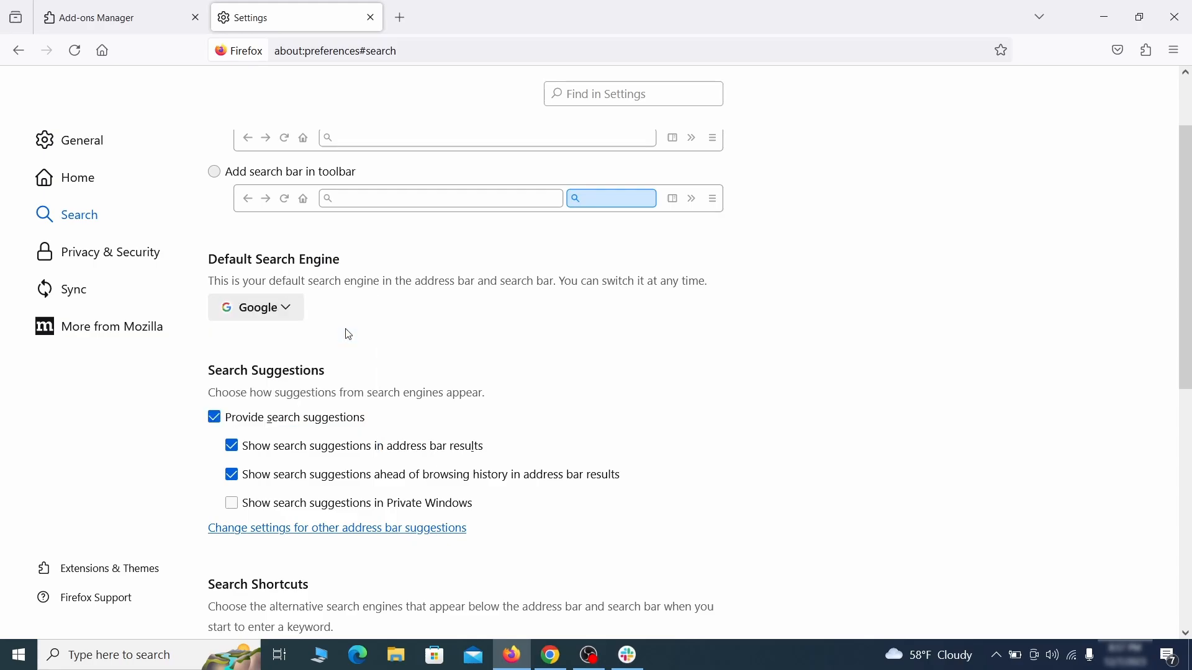
Remove the web search by Yahoo engine with the Safeplex Search keyword from the search shortcuts list
{"action": "scroll", "coordinate": [562, 348], "scroll_direction": "down", "scroll_amount": 5}
{"action": "scroll", "coordinate": [638, 323], "scroll_direction": "down", "scroll_amount": 3}
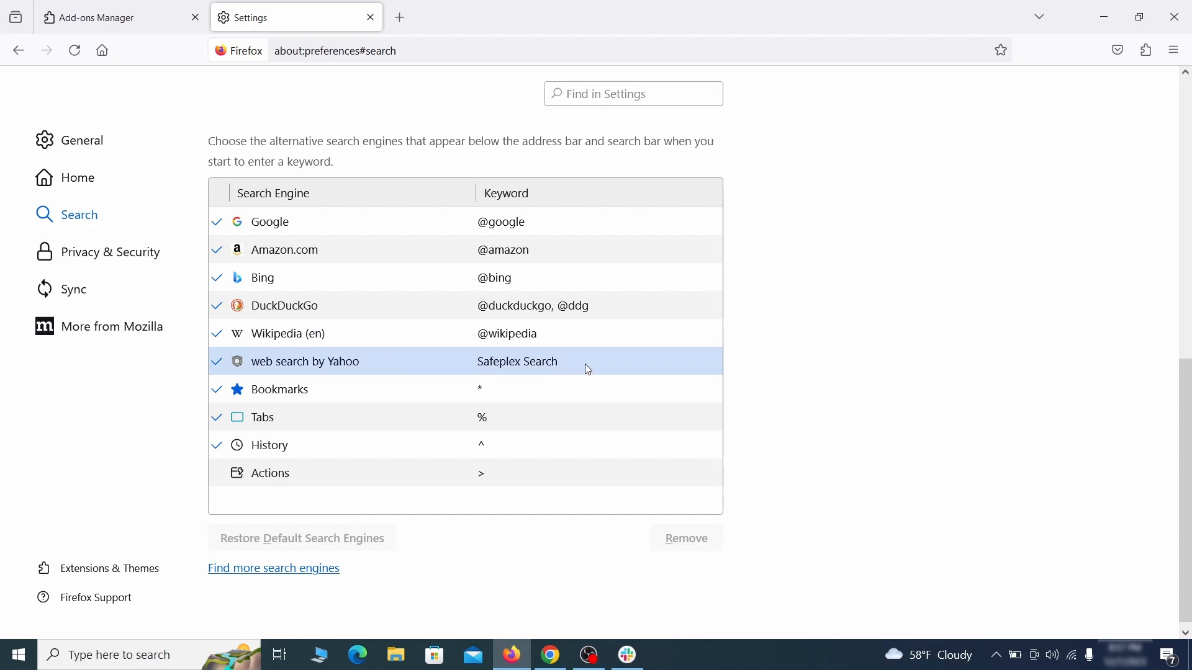
{"action": "left_click", "coordinate": [593, 370]}
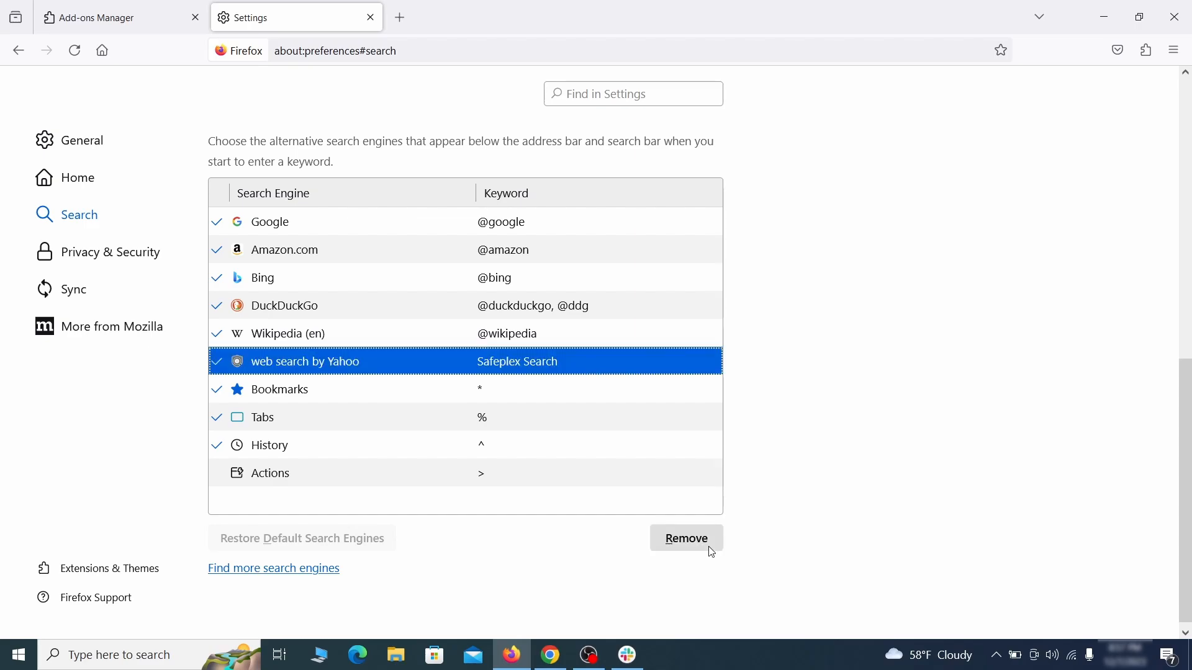
{"action": "left_click", "coordinate": [689, 540]}
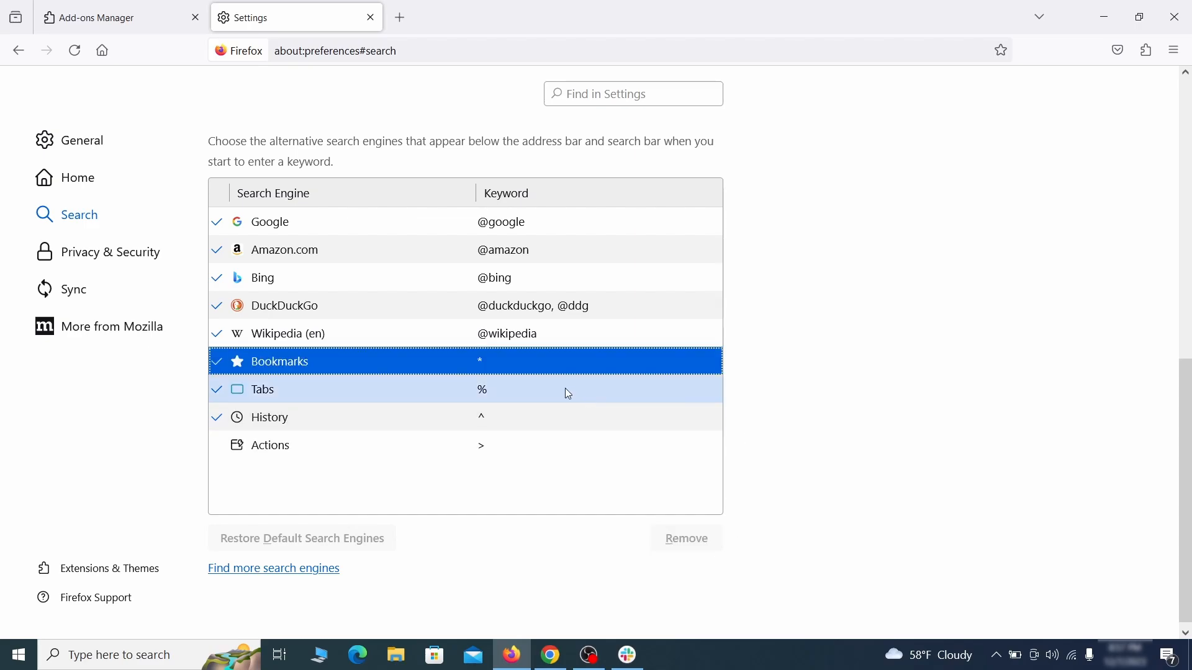
Clear all cookies, site data and cached web content in the Firefox Privacy & Security settings
{"action": "scroll", "coordinate": [281, 271], "scroll_direction": "up", "scroll_amount": 3}
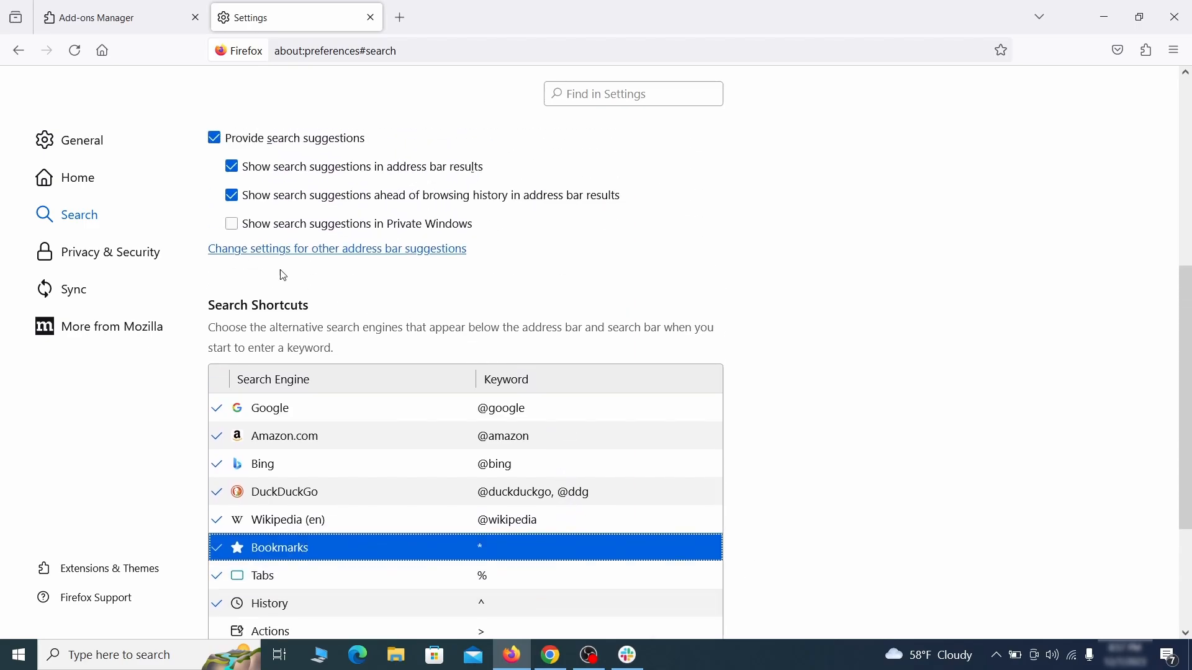
{"action": "left_click", "coordinate": [113, 248]}
{"action": "scroll", "coordinate": [763, 310], "scroll_direction": "down", "scroll_amount": 5}
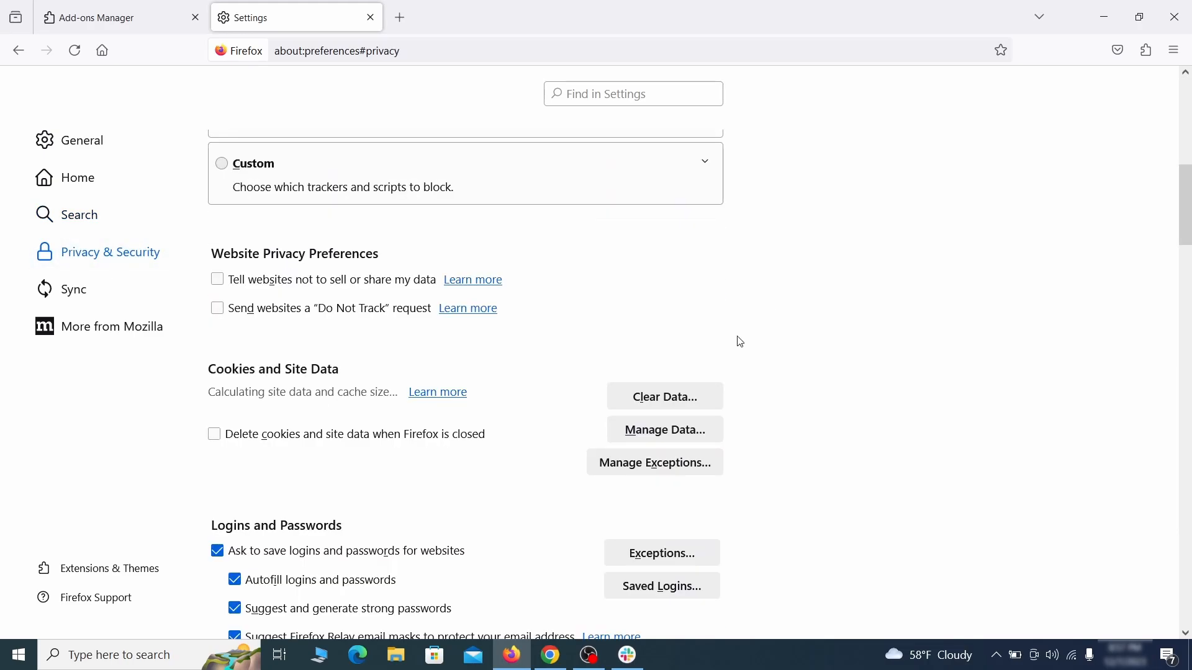
{"action": "left_click", "coordinate": [680, 398]}
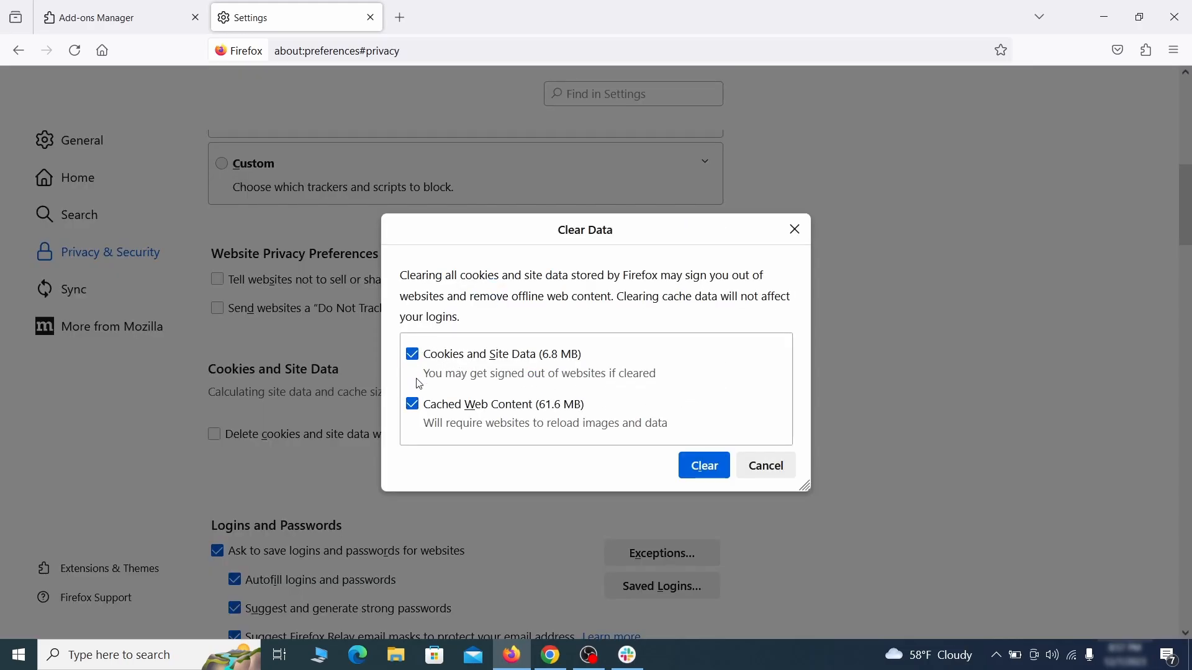
{"action": "left_click", "coordinate": [720, 469]}
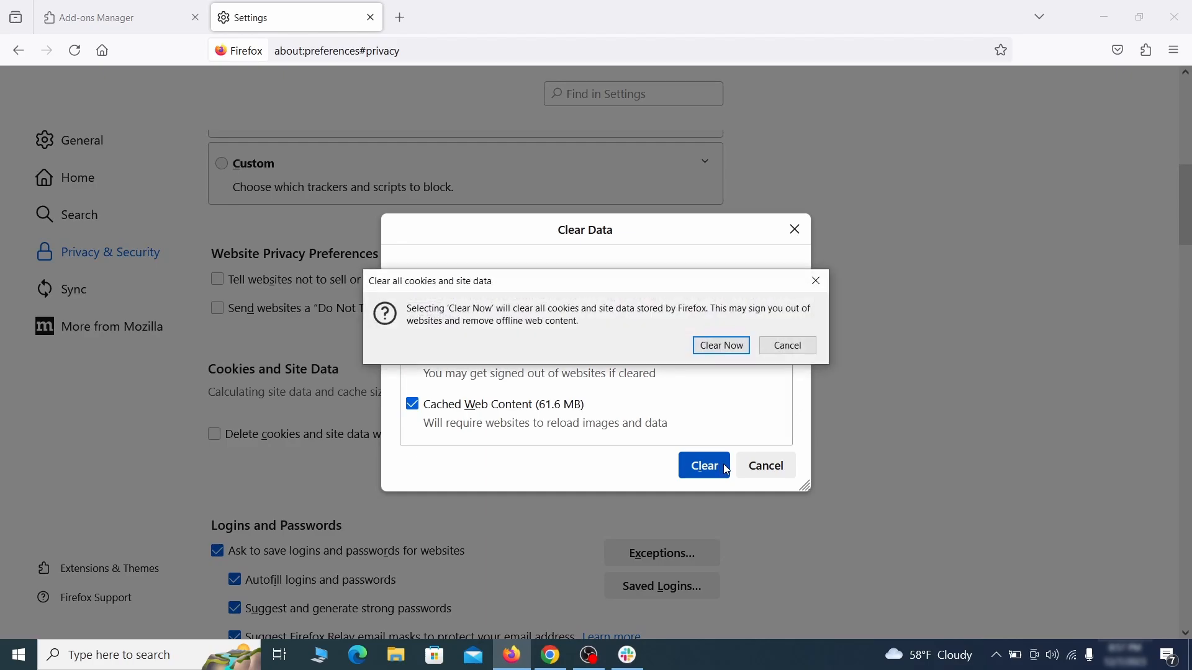
{"action": "left_click", "coordinate": [727, 351]}
Open the Notifications permission settings in Privacy & Security
{"action": "scroll", "coordinate": [811, 381], "scroll_direction": "down", "scroll_amount": 12}
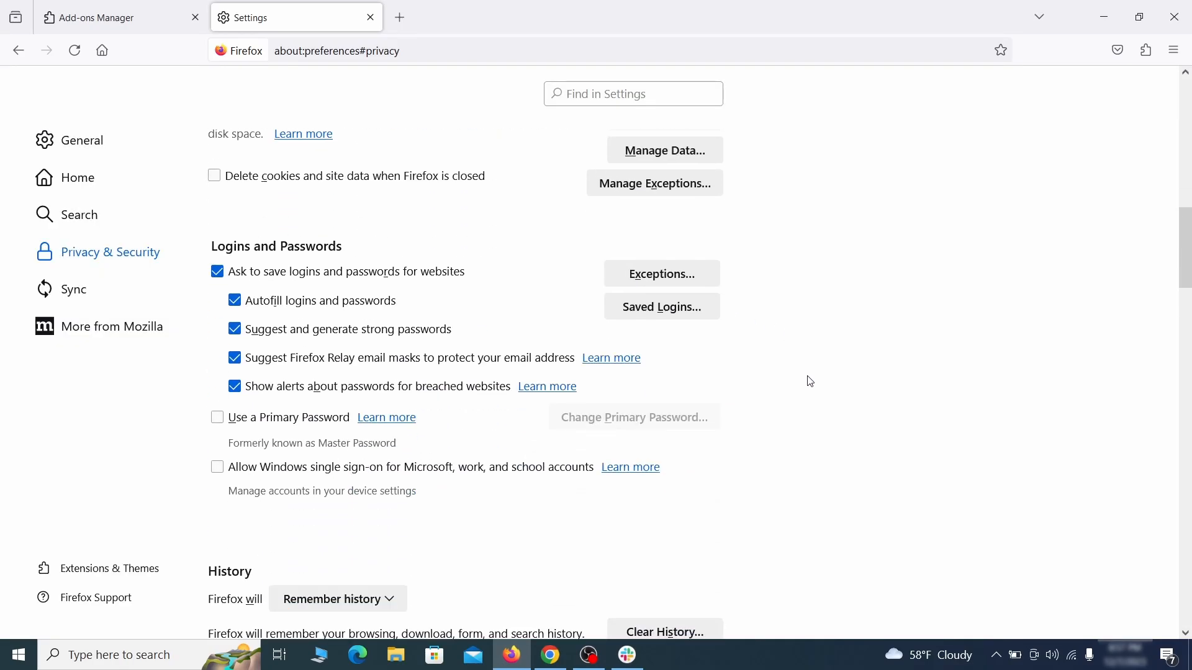
{"action": "scroll", "coordinate": [810, 382], "scroll_direction": "down", "scroll_amount": 2}
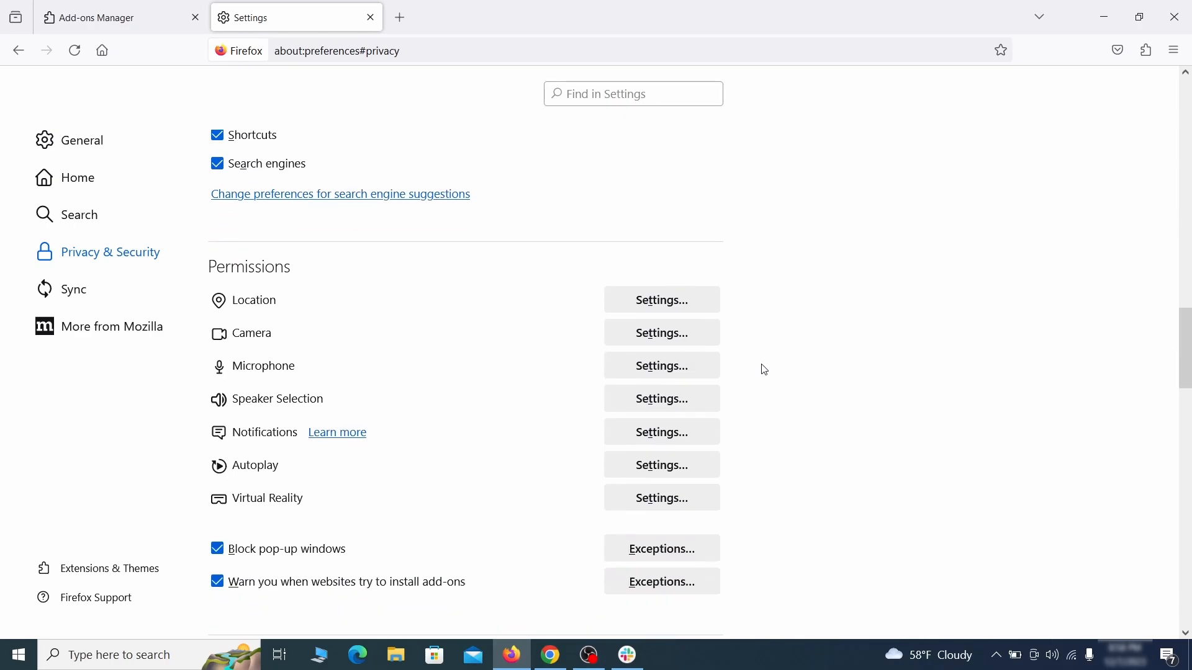
{"action": "left_click", "coordinate": [688, 435]}
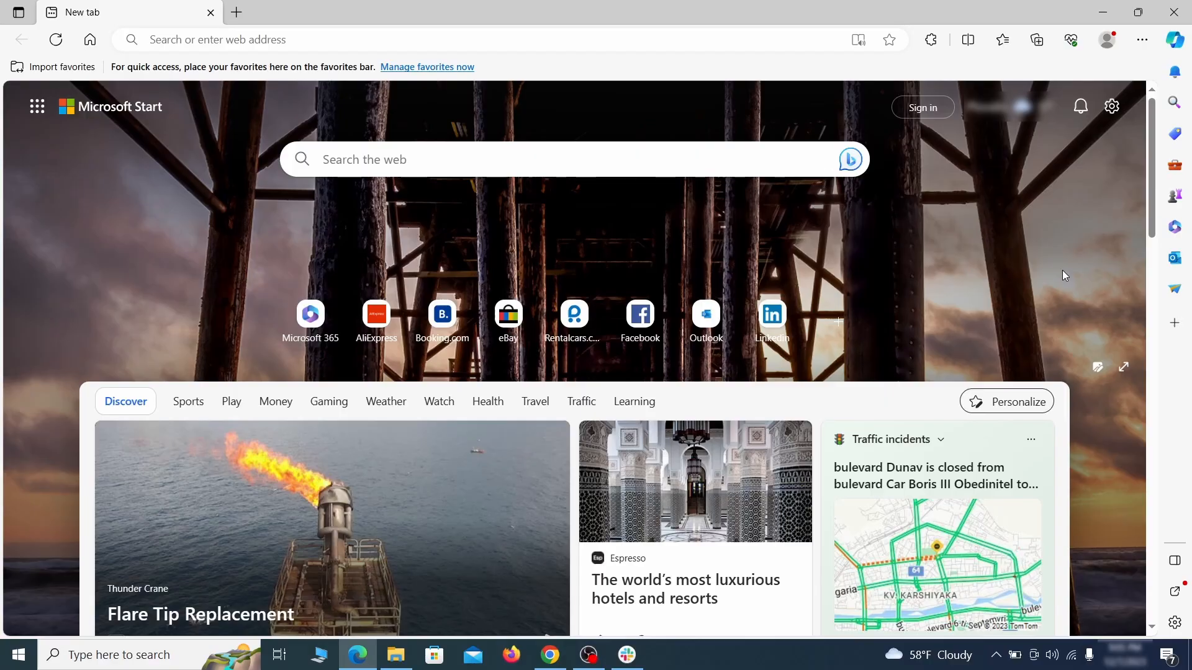
Turn off the Quidco Cashback Reminder extension and remove it from Microsoft Edge
{"action": "left_click", "coordinate": [1141, 41]}
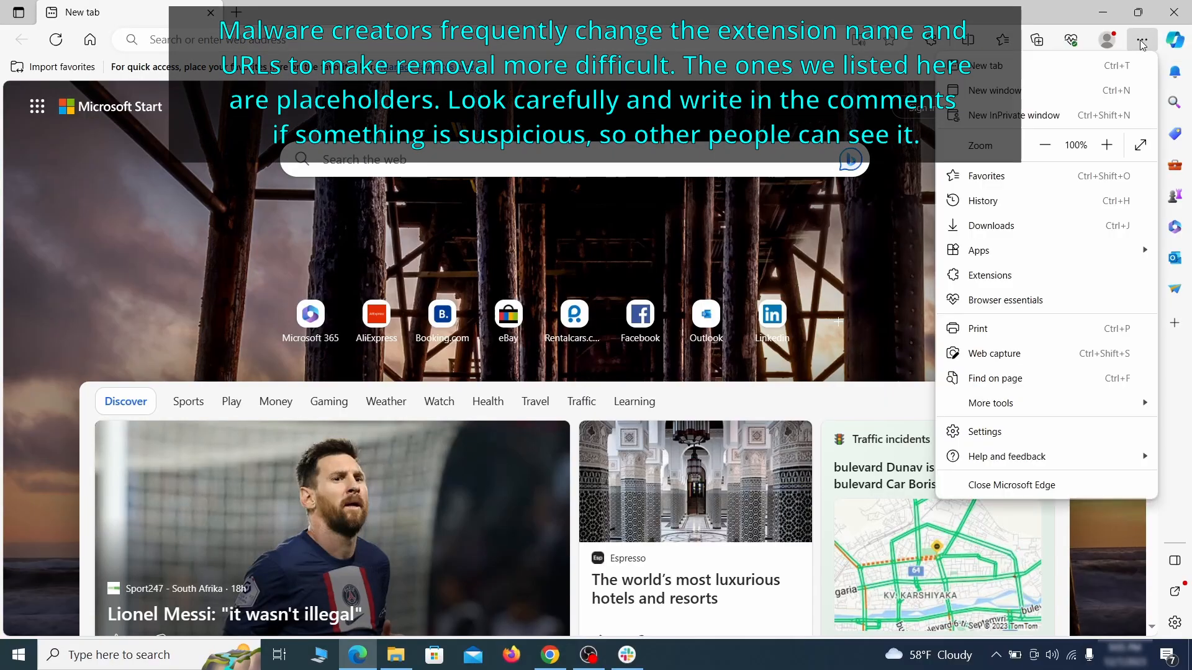
{"action": "left_click", "coordinate": [1024, 274]}
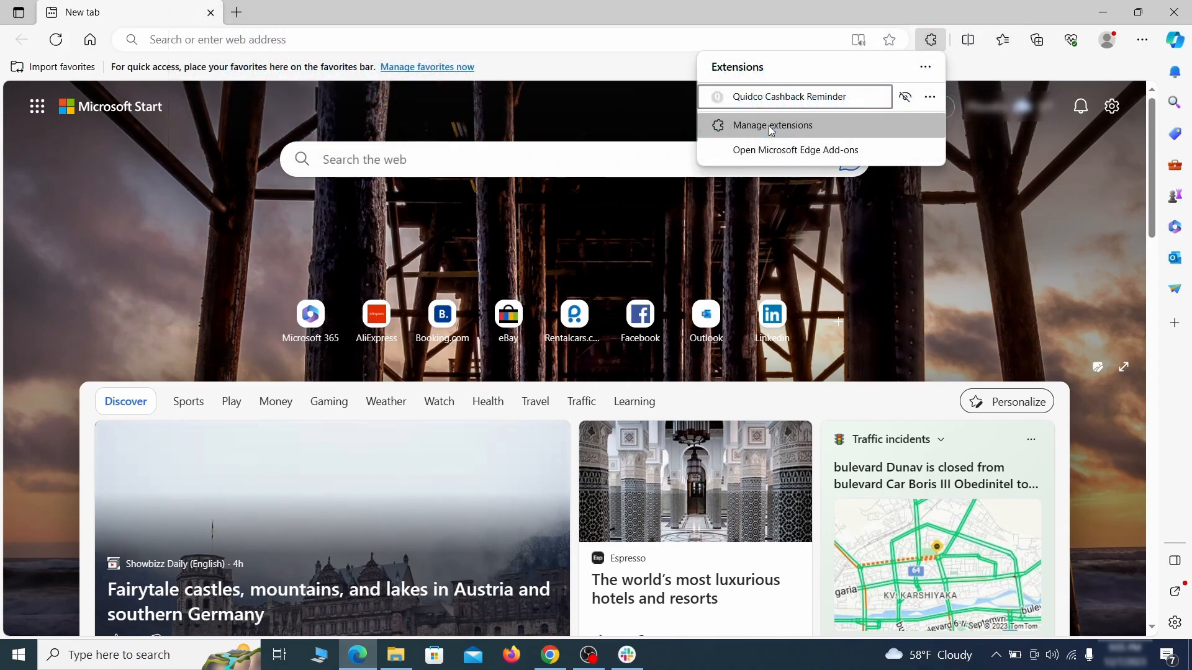
{"action": "left_click", "coordinate": [772, 128]}
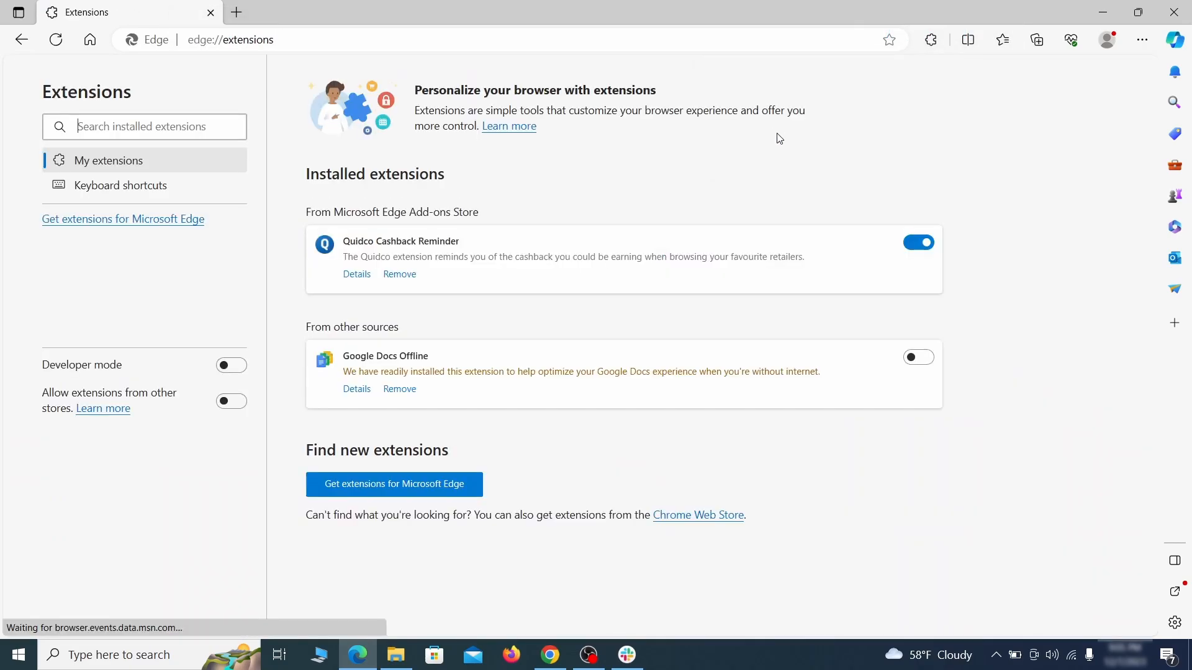
{"action": "left_click", "coordinate": [919, 243]}
{"action": "left_click", "coordinate": [399, 276]}
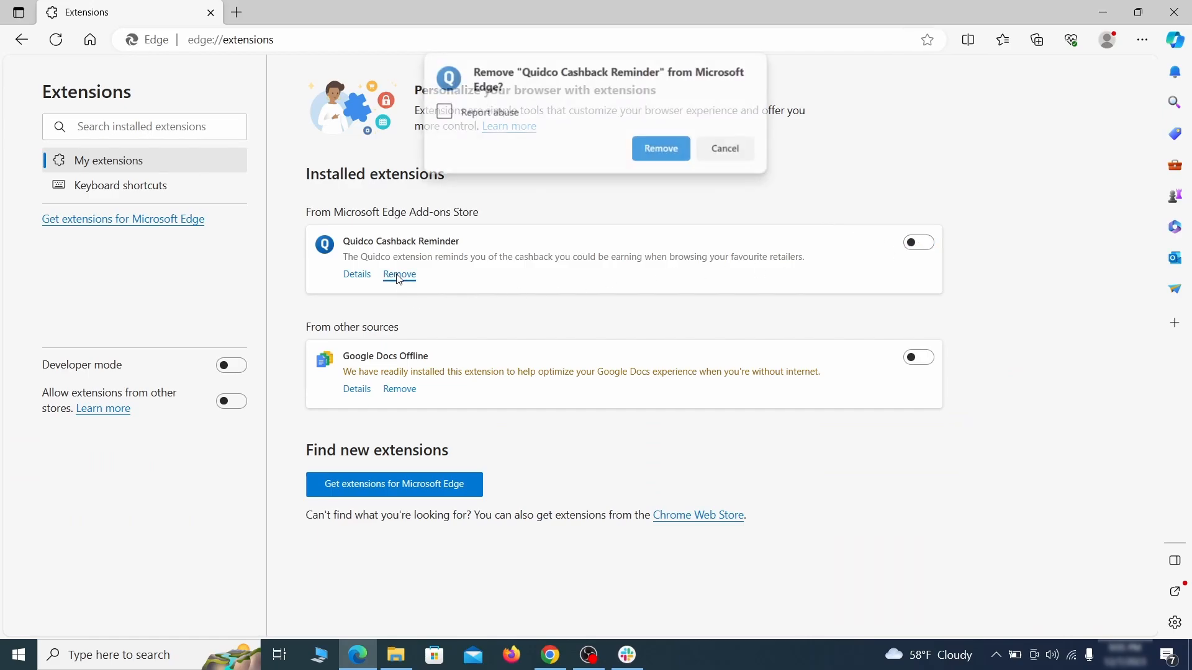
{"action": "left_click", "coordinate": [661, 149]}
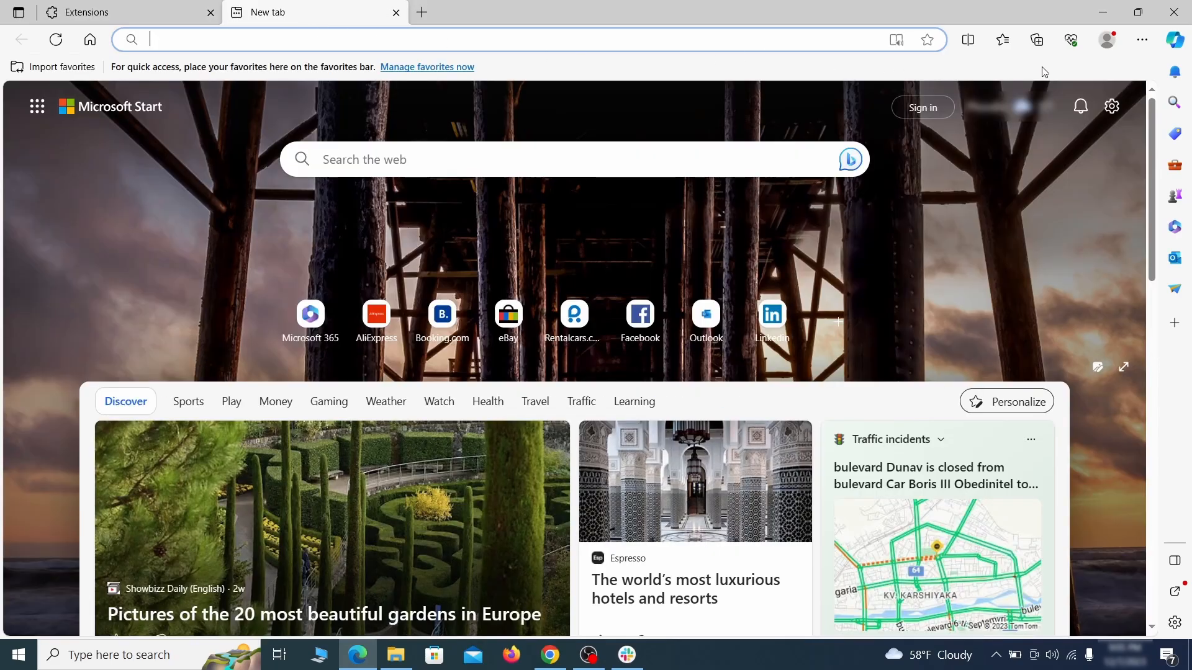
Open the choices for what browsing data to clear in Edge's Privacy, search, and services settings
{"action": "left_click", "coordinate": [1141, 44]}
{"action": "left_click", "coordinate": [987, 431]}
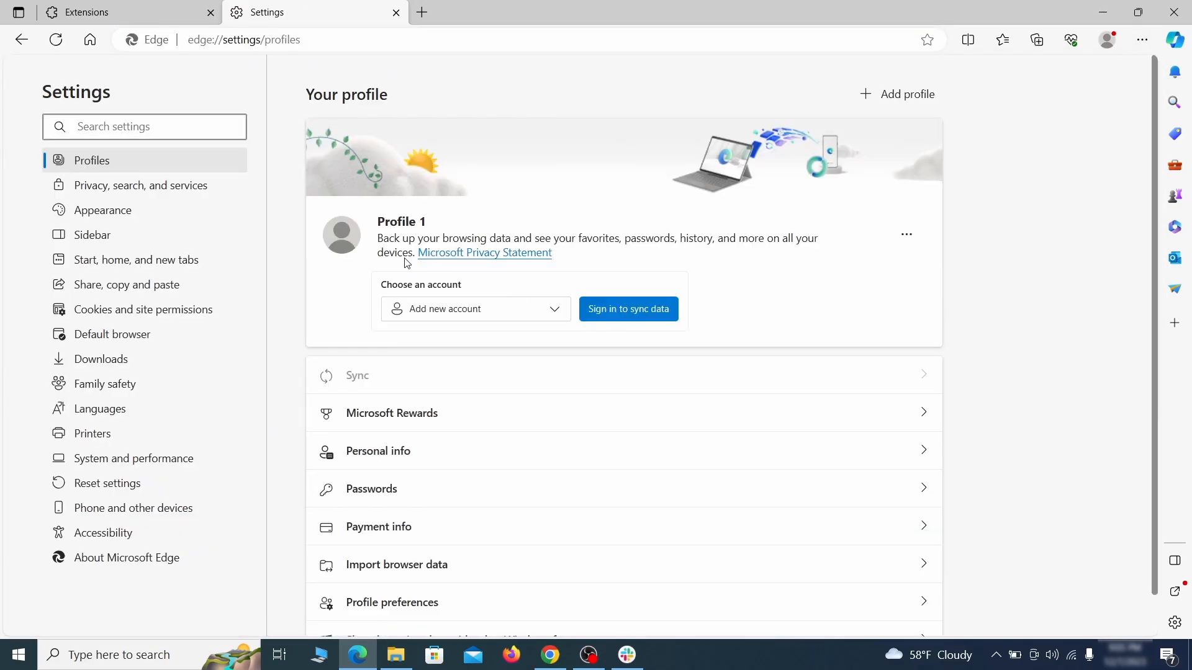
{"action": "left_click", "coordinate": [199, 188]}
{"action": "scroll", "coordinate": [646, 381], "scroll_direction": "down", "scroll_amount": 4}
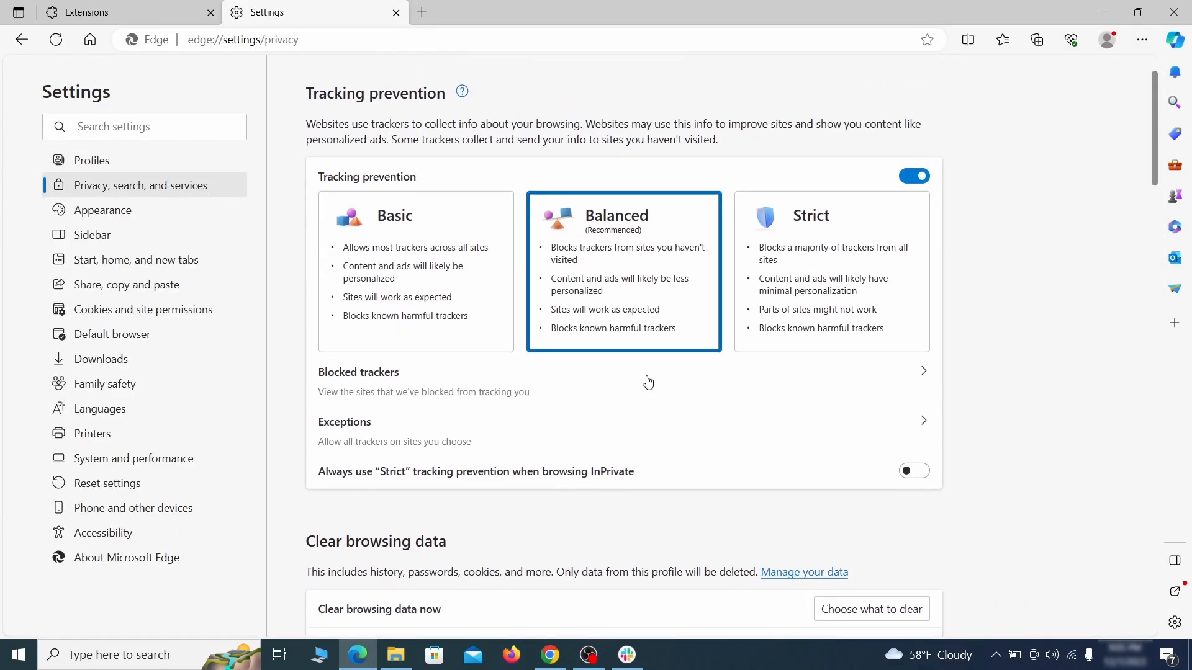
{"action": "left_click", "coordinate": [891, 432]}
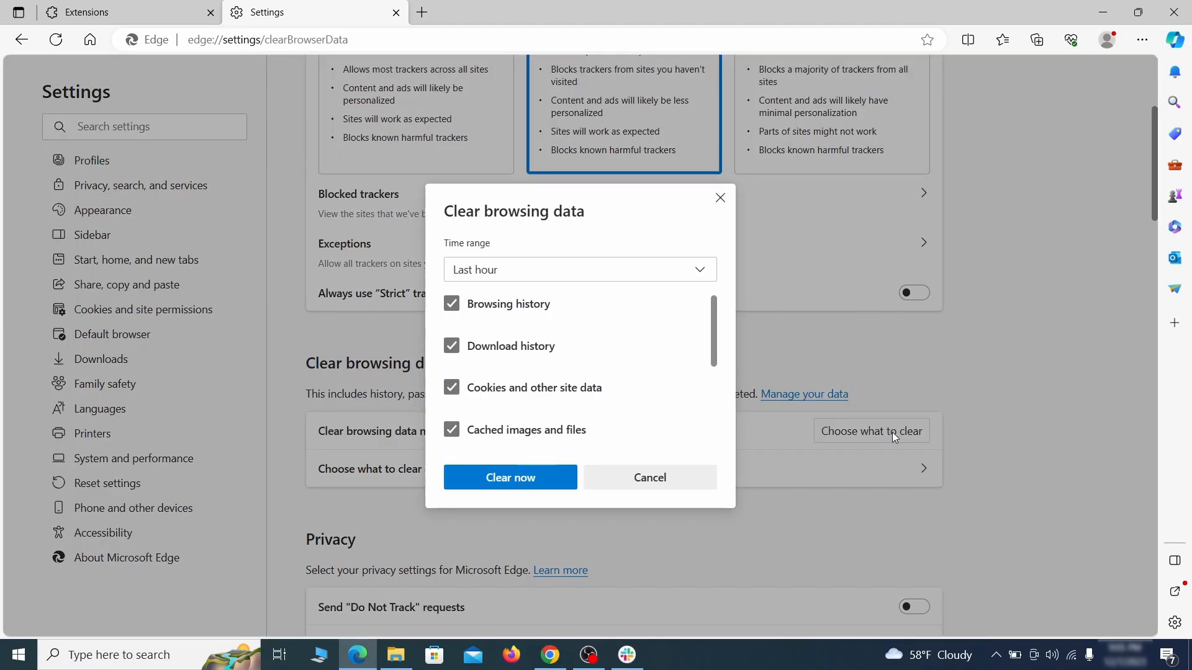
Set Google as the search engine used in the address bar in Edge's Address bar and search settings
{"action": "scroll", "coordinate": [492, 355], "scroll_direction": "down", "scroll_amount": 5}
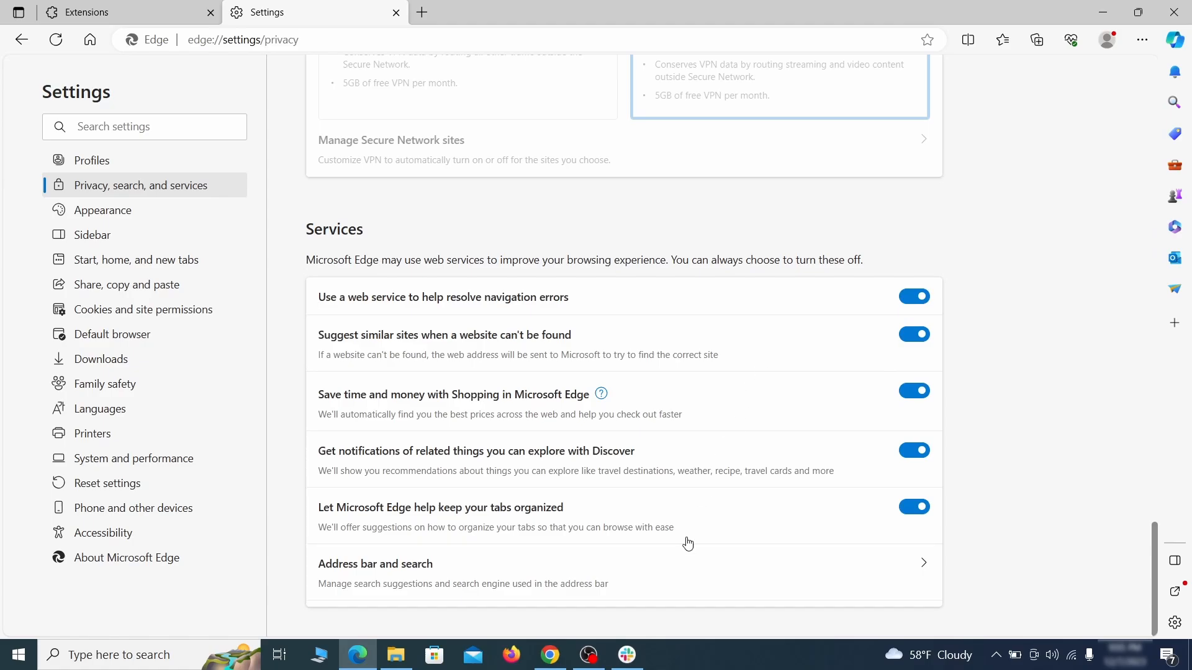
{"action": "left_click", "coordinate": [681, 588]}
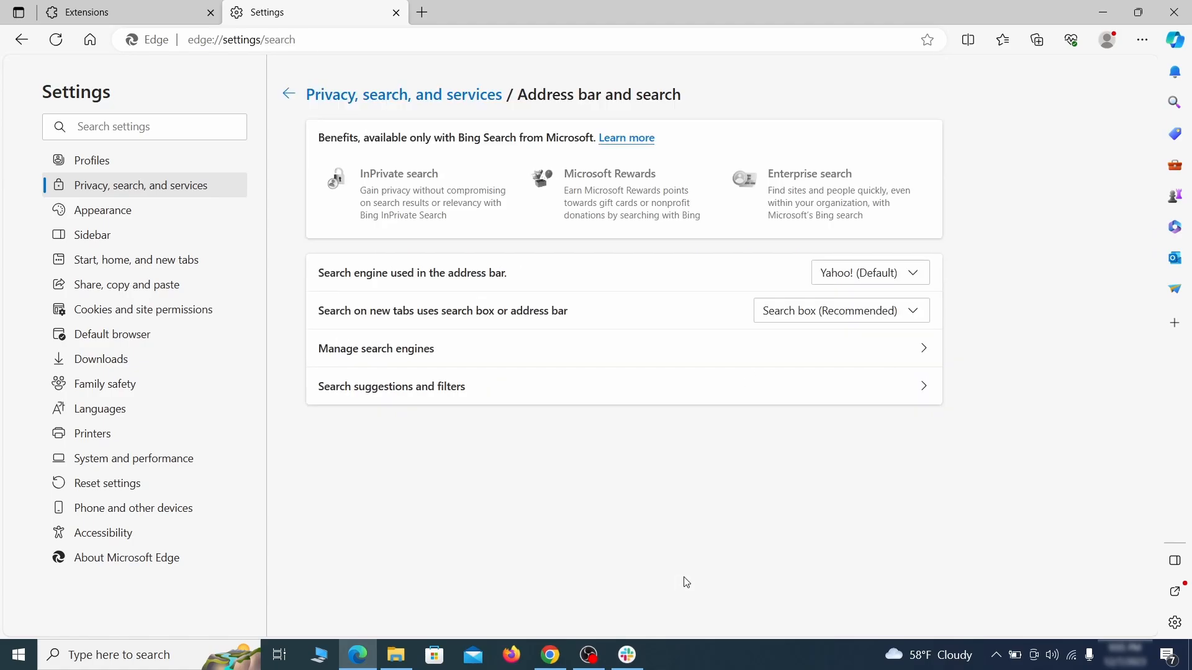
{"action": "left_click", "coordinate": [918, 276]}
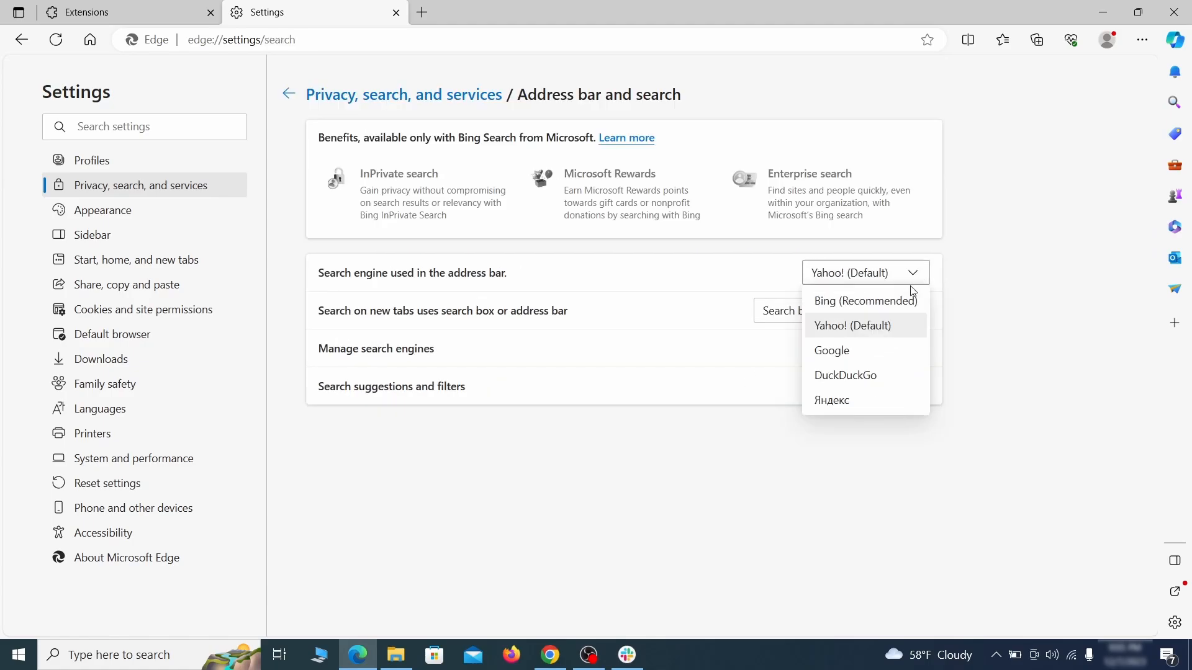
{"action": "left_click", "coordinate": [883, 348]}
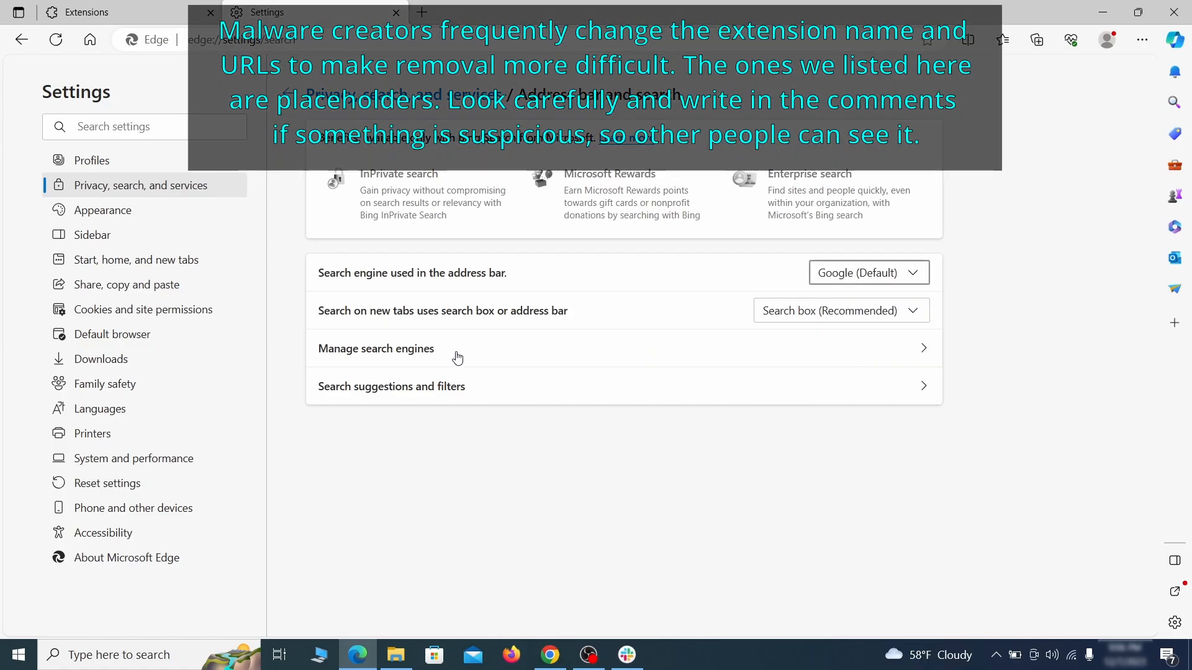
Remove the ExampleRougeURL.com search engine from Edge's managed search engines
{"action": "left_click", "coordinate": [458, 354]}
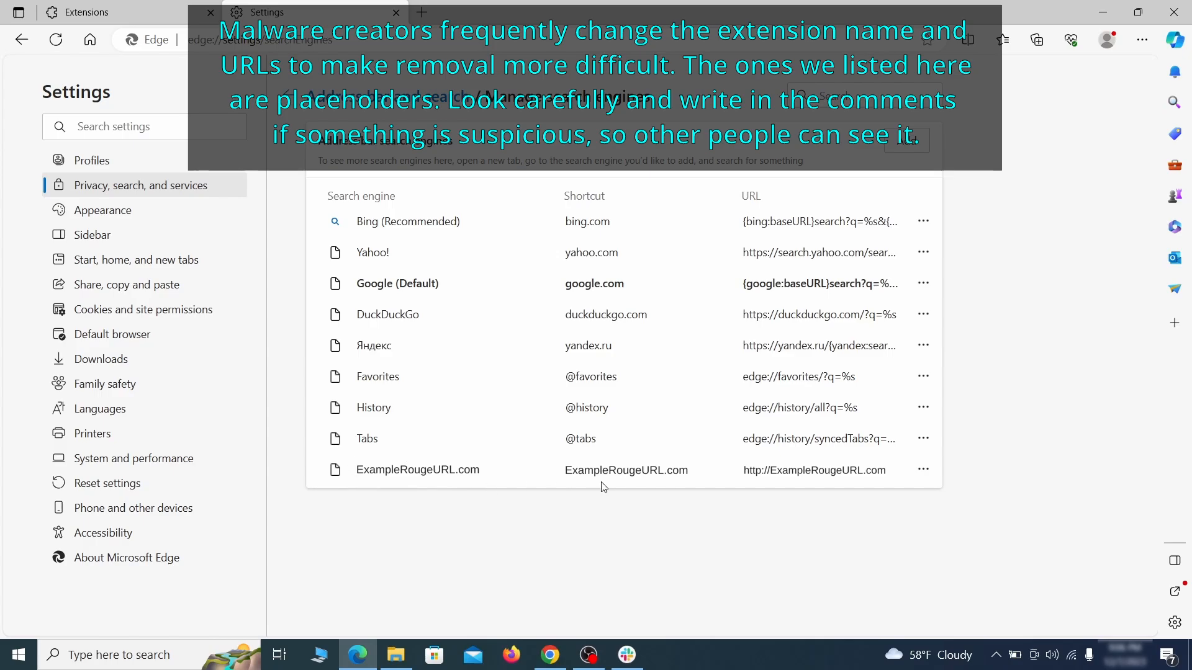
{"action": "left_click", "coordinate": [922, 469]}
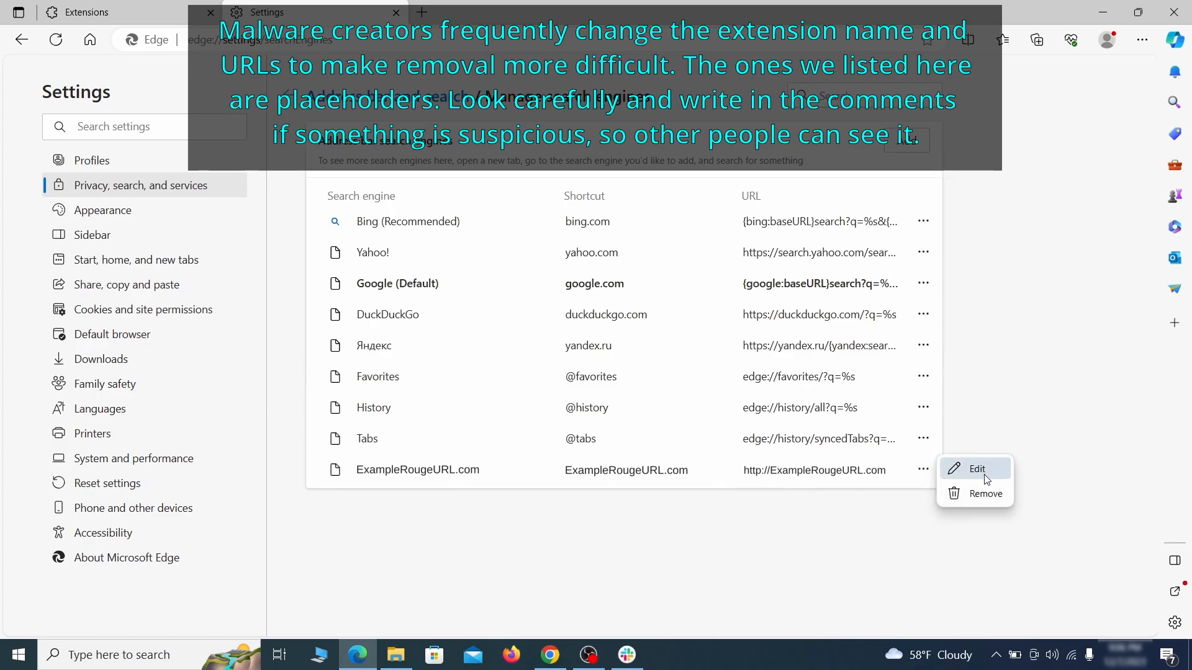
{"action": "left_click", "coordinate": [986, 495]}
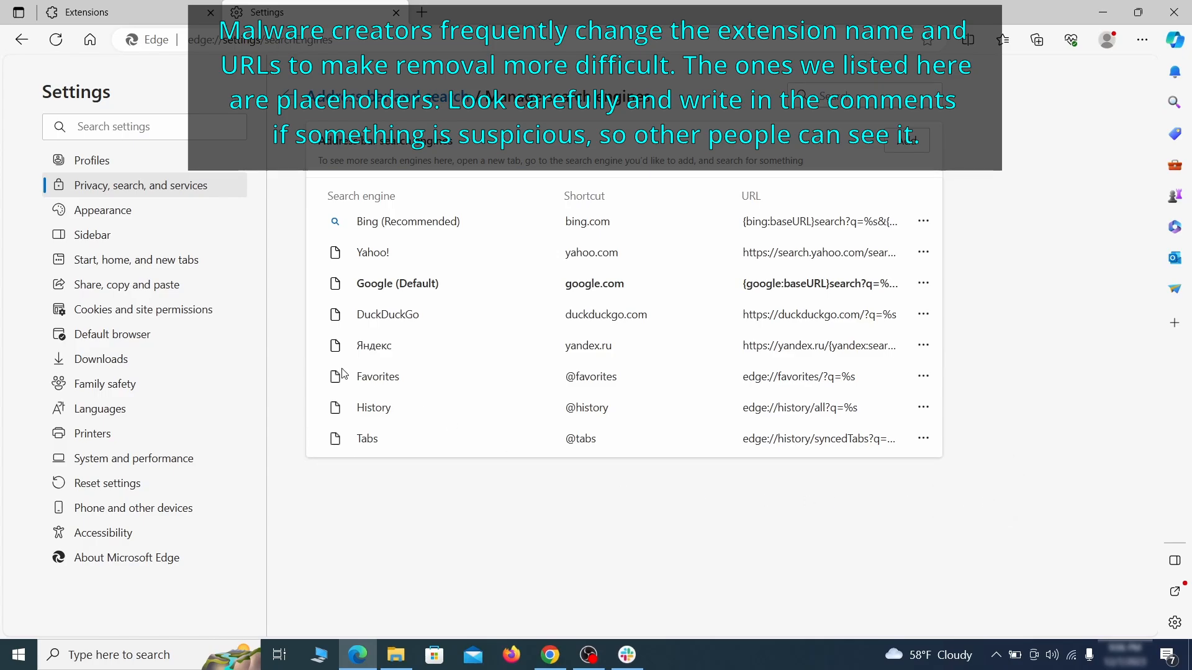
Delete ExampleRougeURL.com from the pages that open when Edge starts
{"action": "left_click", "coordinate": [150, 262]}
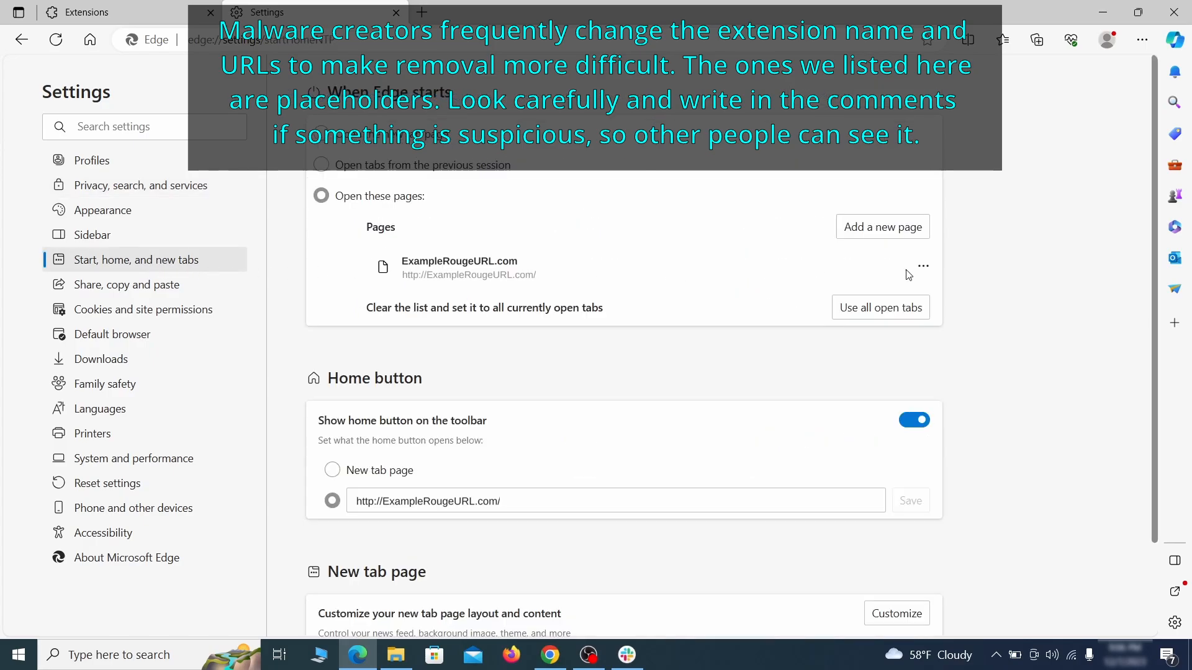
{"action": "left_click", "coordinate": [922, 267]}
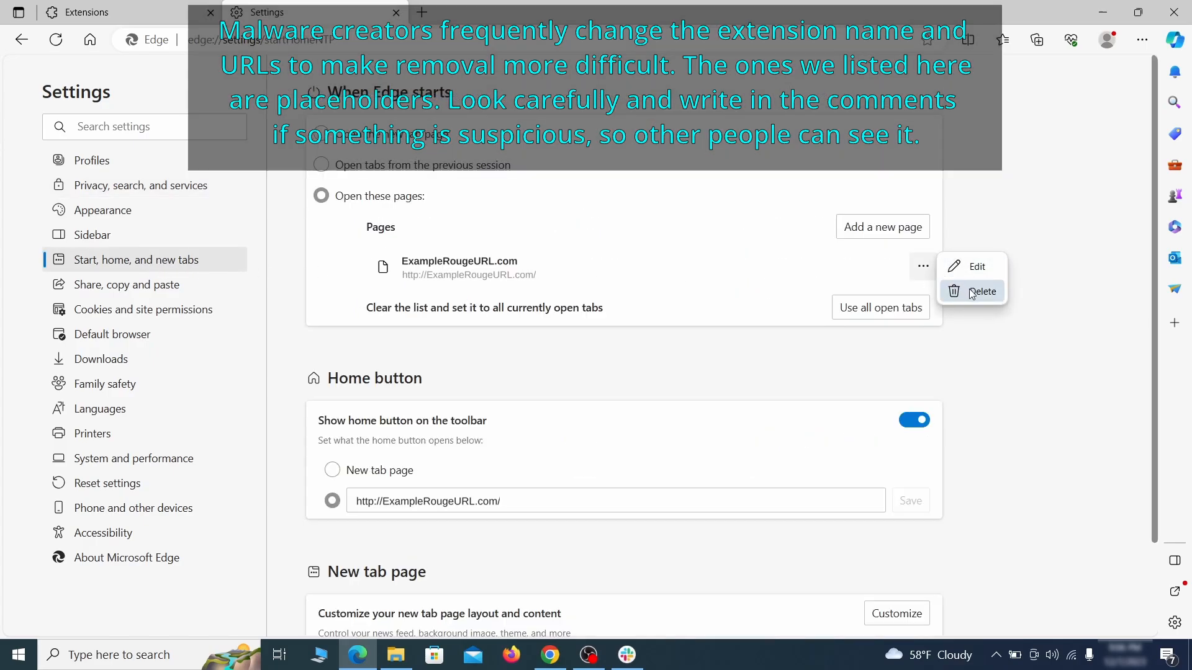
{"action": "left_click", "coordinate": [972, 292]}
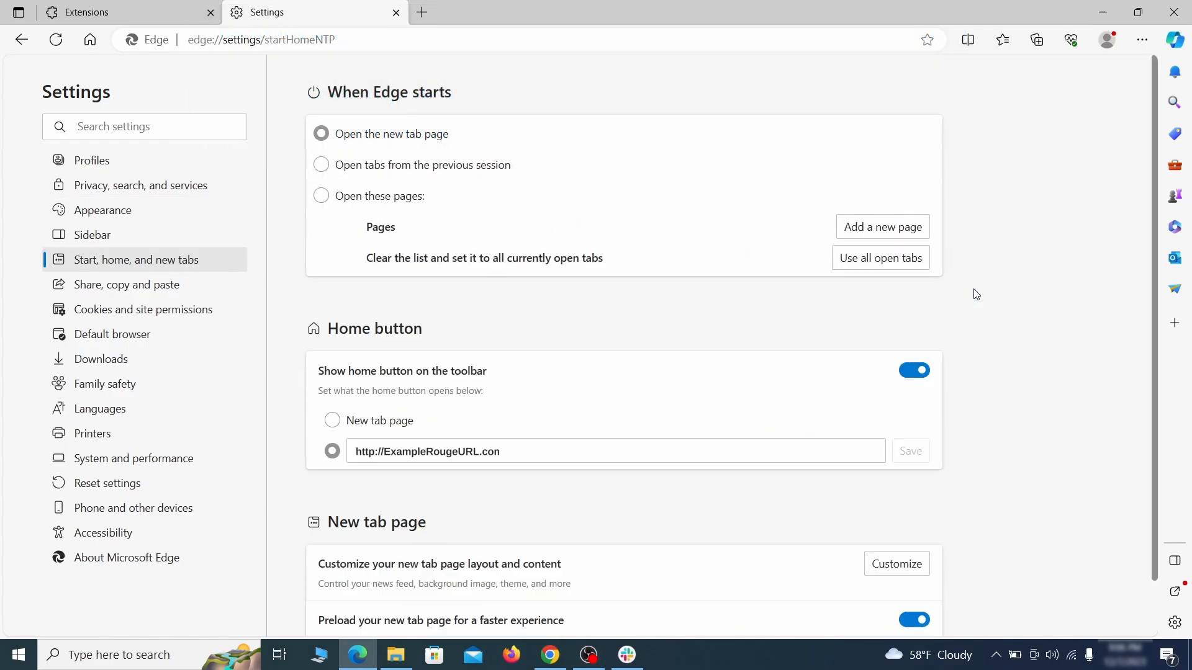
Clear the home button's custom URL and set it to New tab page, and have Edge start with tabs from the previous session
{"action": "triple_click", "coordinate": [518, 446]}
{"action": "key", "text": "BackSpace"}
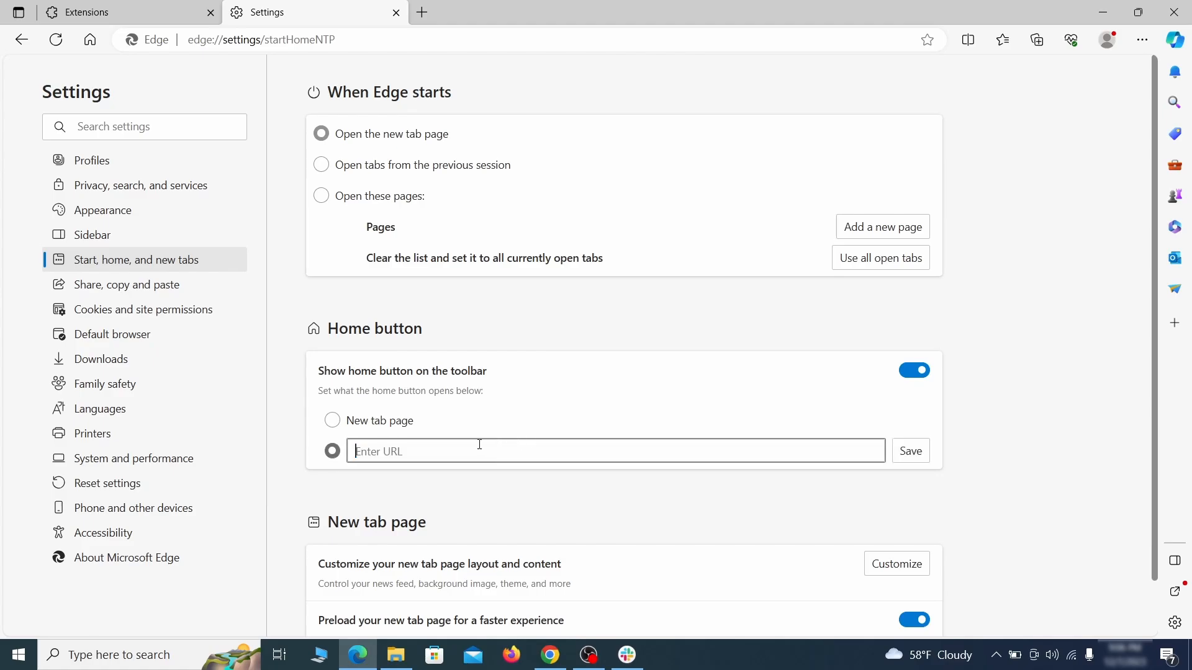
{"action": "left_click", "coordinate": [333, 421]}
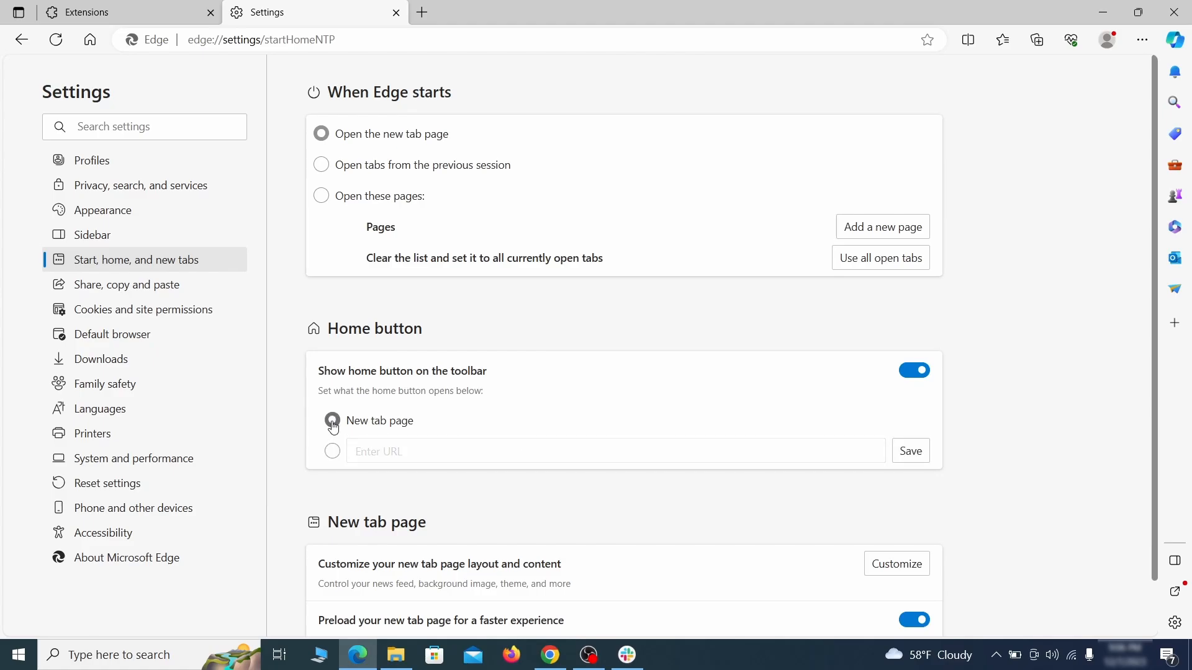
{"action": "left_click", "coordinate": [322, 166]}
Remove ExampleRougeURL.com from the sites allowed to send notifications in Edge's site permissions
{"action": "left_click", "coordinate": [219, 311]}
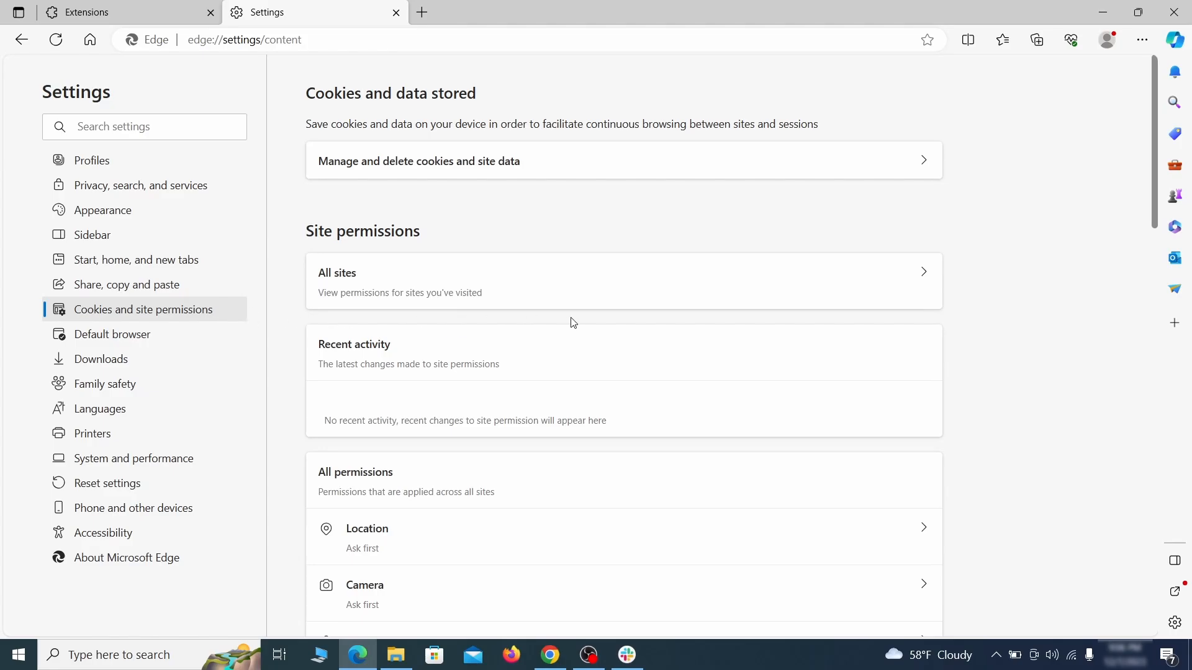
{"action": "scroll", "coordinate": [573, 322], "scroll_direction": "down", "scroll_amount": 5}
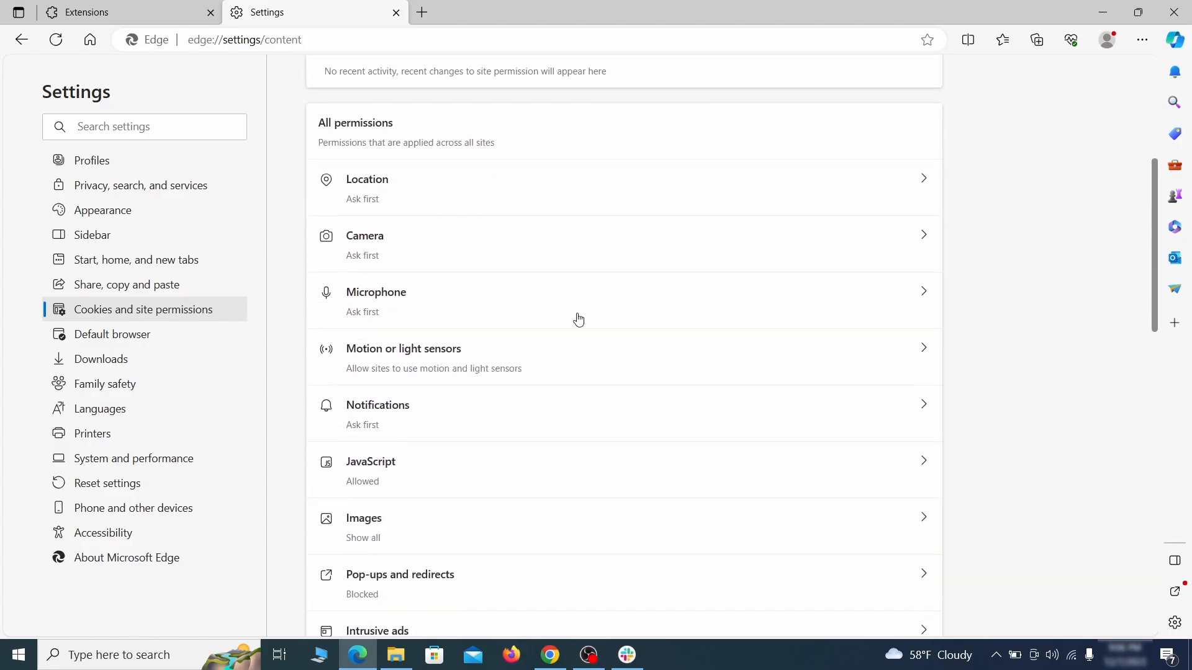
{"action": "scroll", "coordinate": [574, 324], "scroll_direction": "down", "scroll_amount": 2}
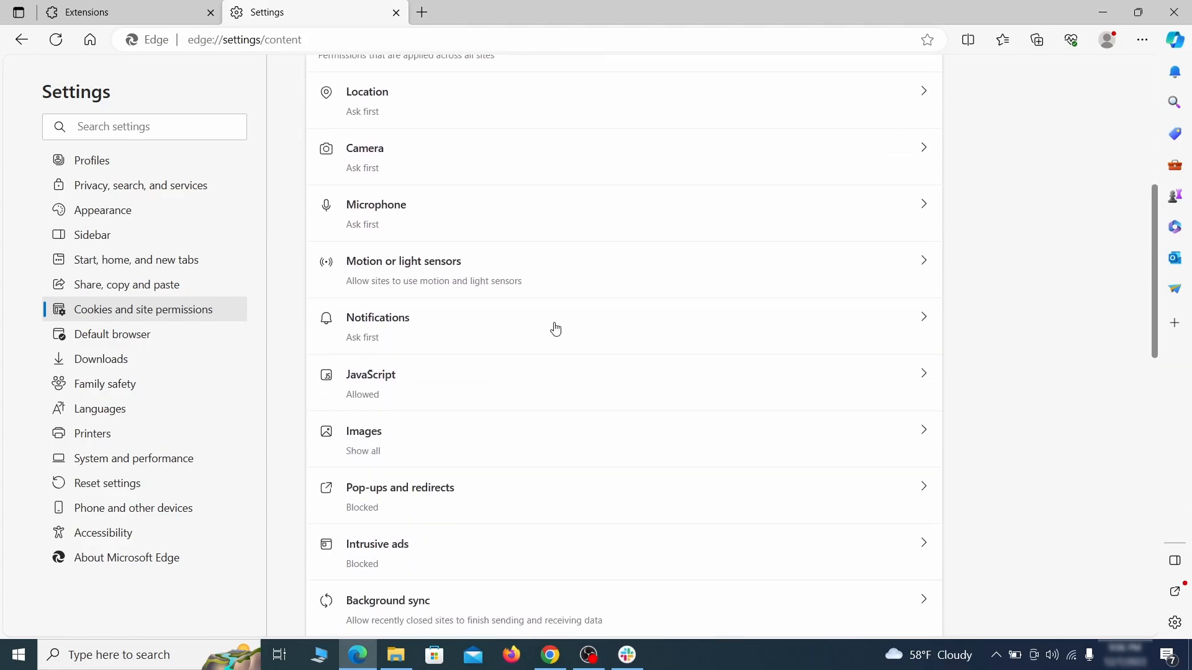
{"action": "left_click", "coordinate": [556, 329]}
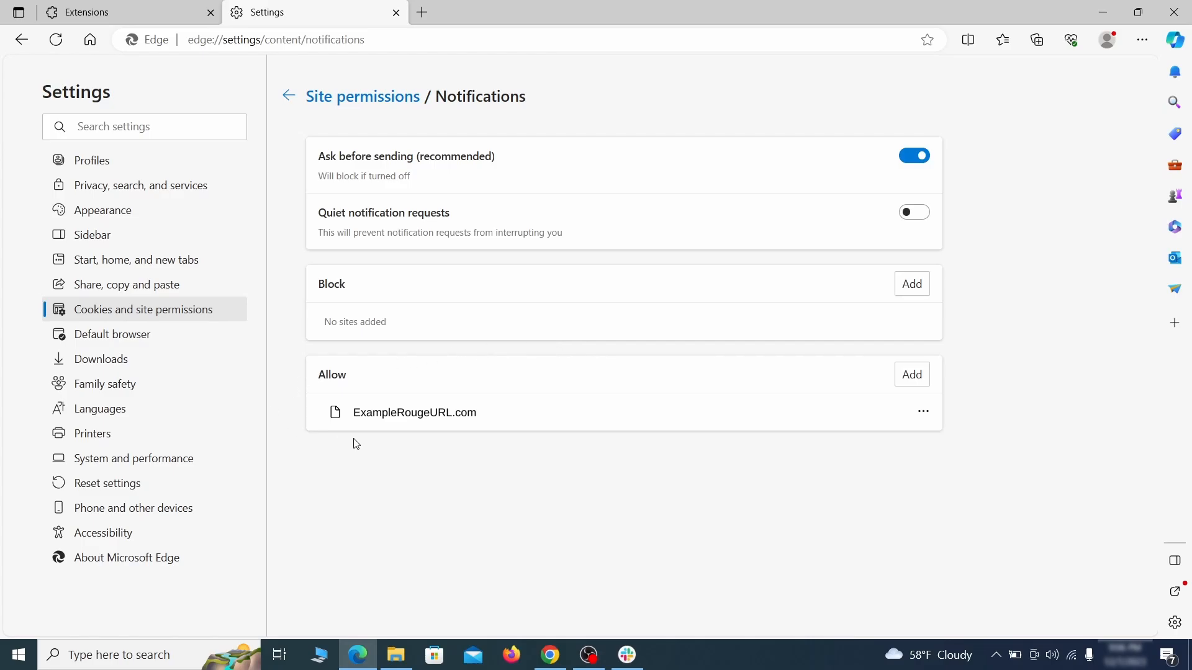
{"action": "left_click", "coordinate": [923, 411]}
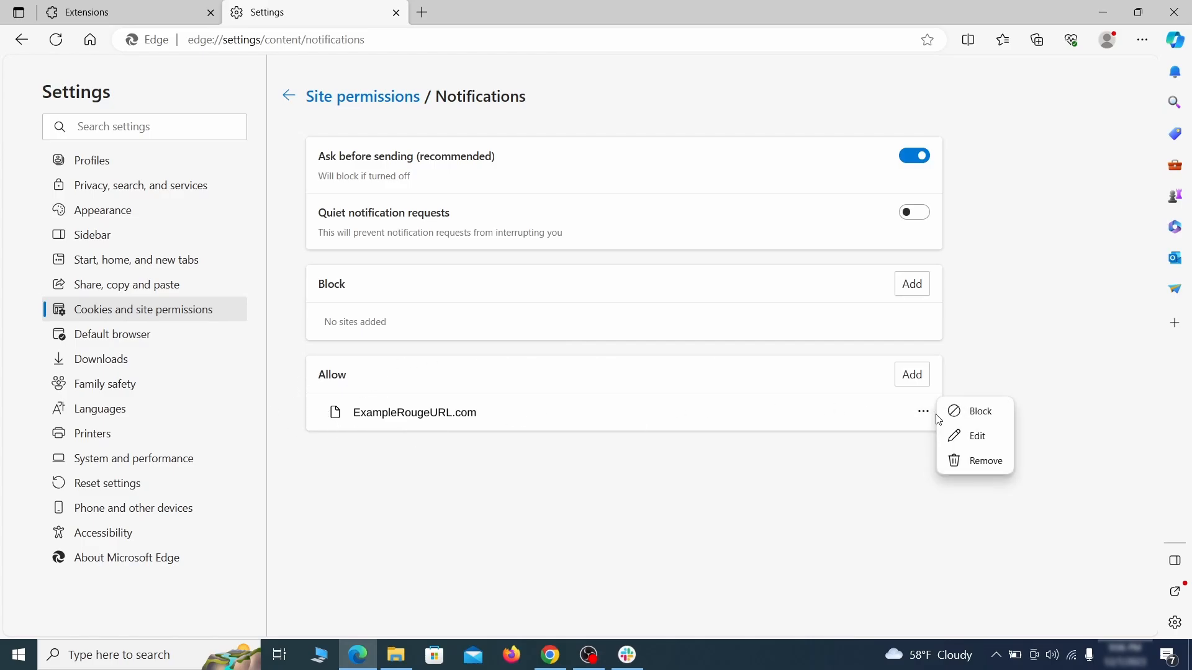
{"action": "left_click", "coordinate": [977, 464]}
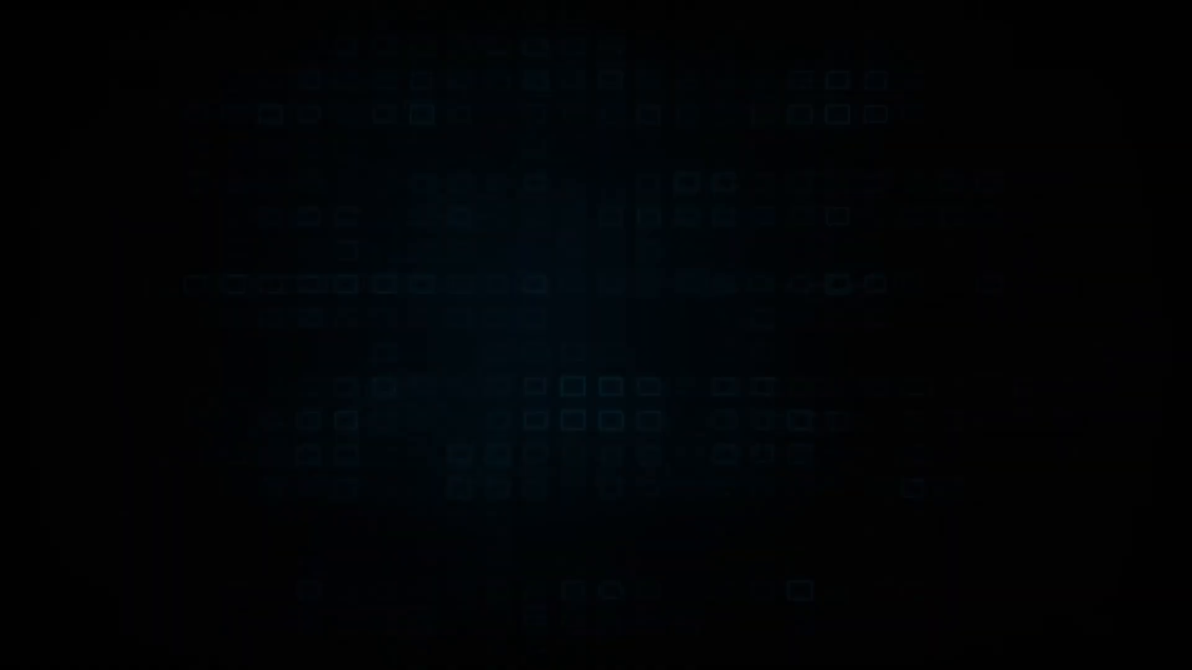